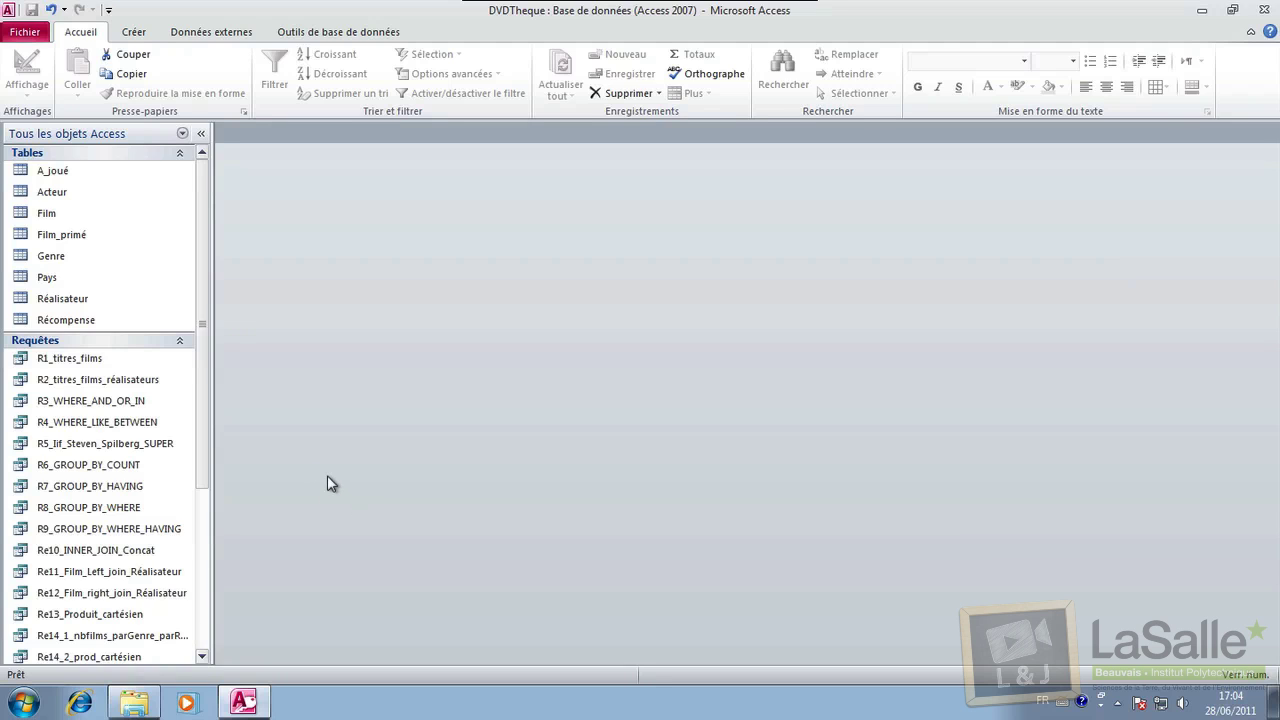
- Create a new query in design view based on the Film and Réalisateur tables
{"action": "left_click", "coordinate": [135, 33]}
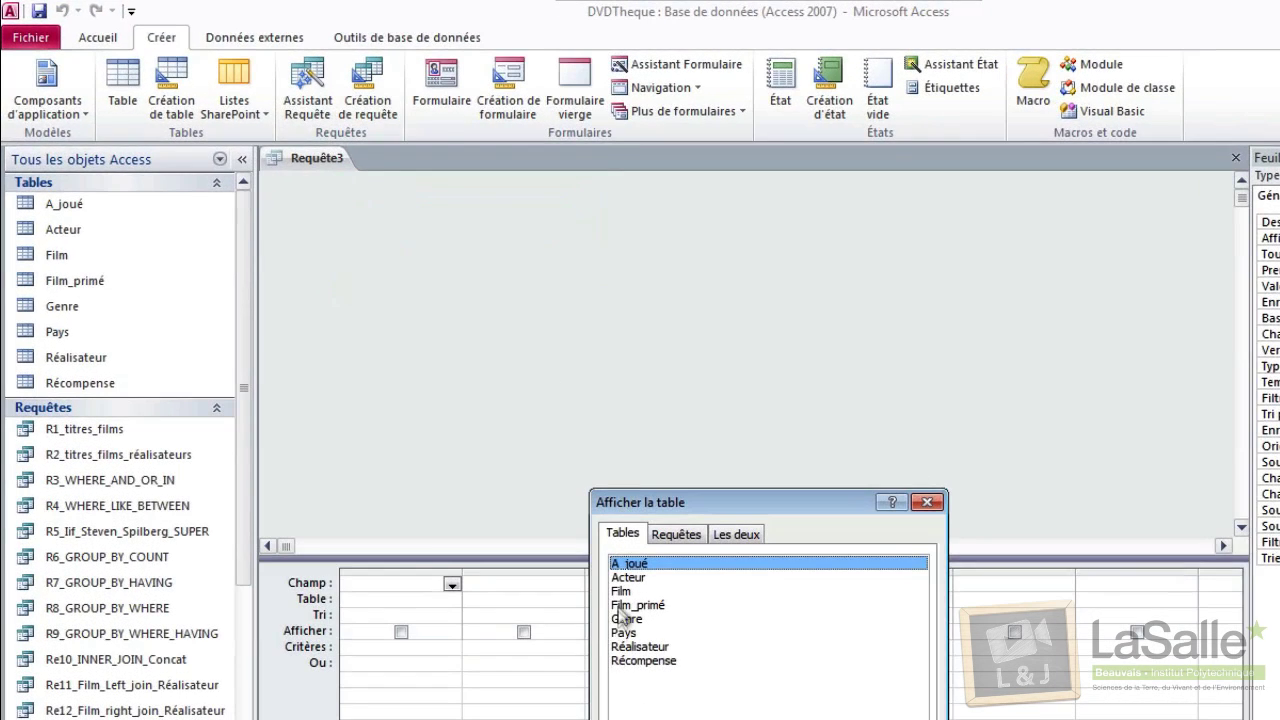
{"action": "double_click", "coordinate": [621, 592]}
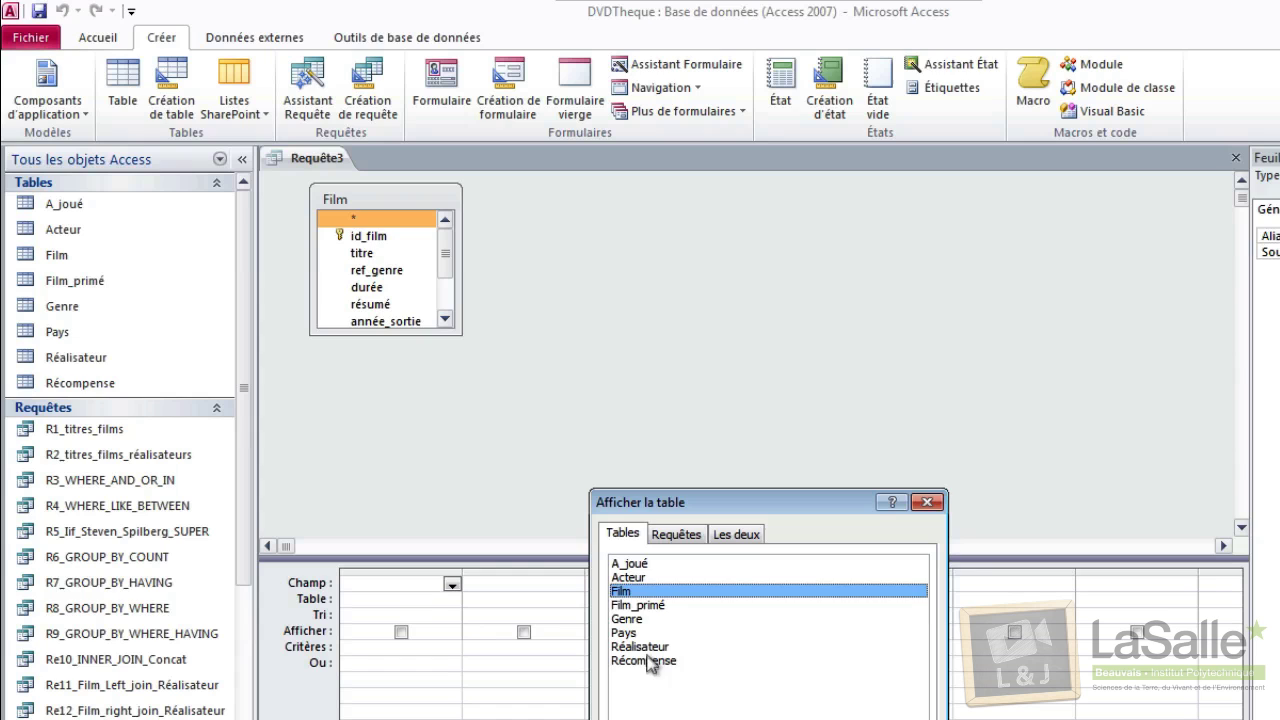
{"action": "double_click", "coordinate": [648, 647]}
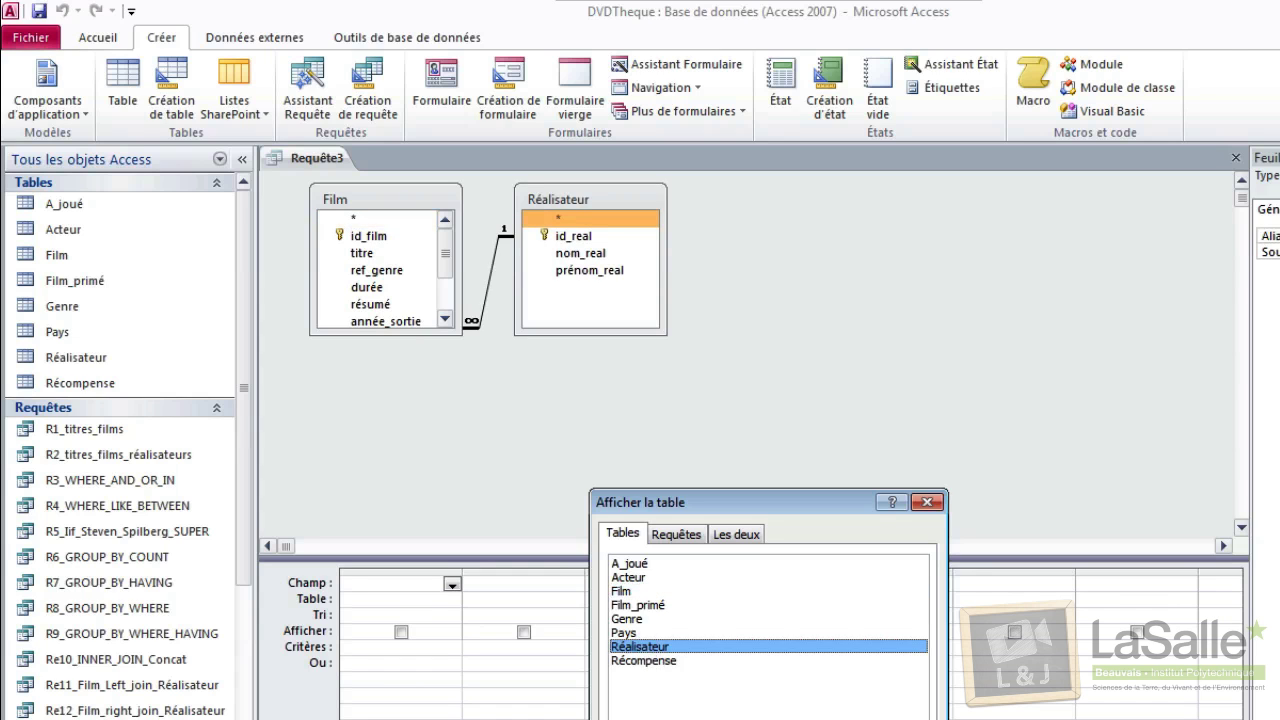
{"action": "left_click", "coordinate": [897, 719]}
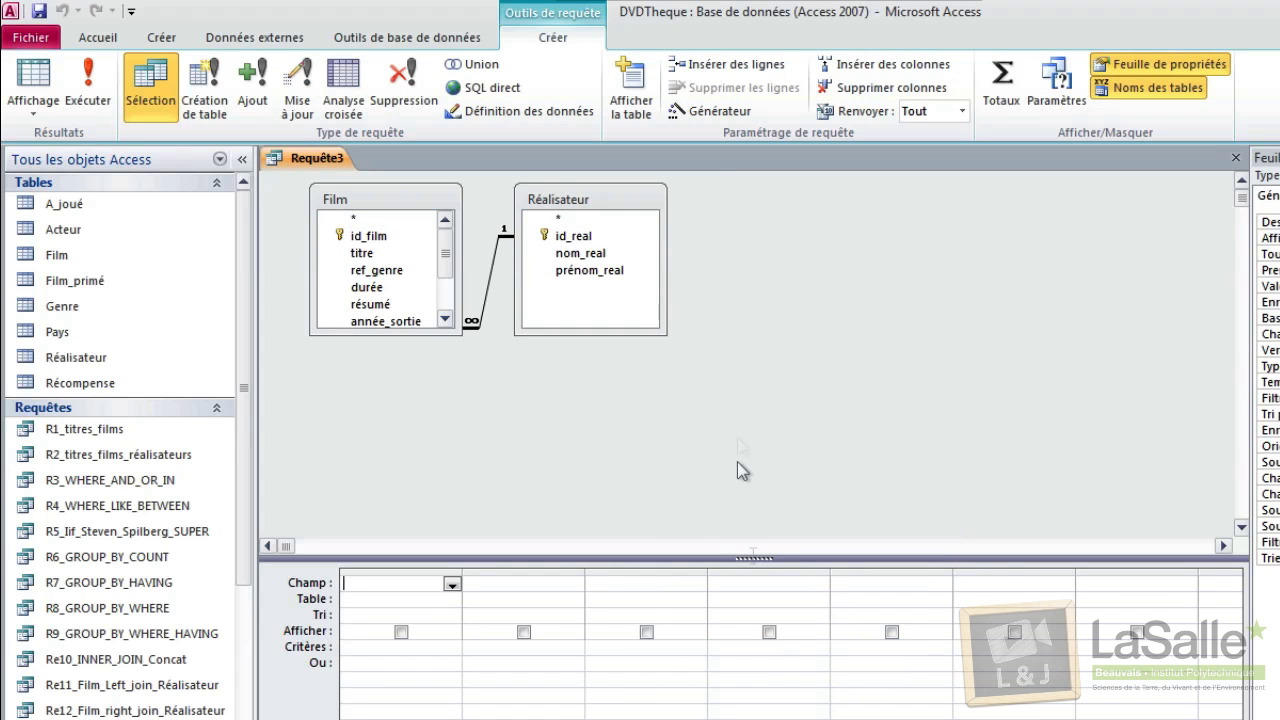
- Add the titre, nom_real and prénom_real fields to the query, preview its results and return to the design
{"action": "double_click", "coordinate": [376, 257]}
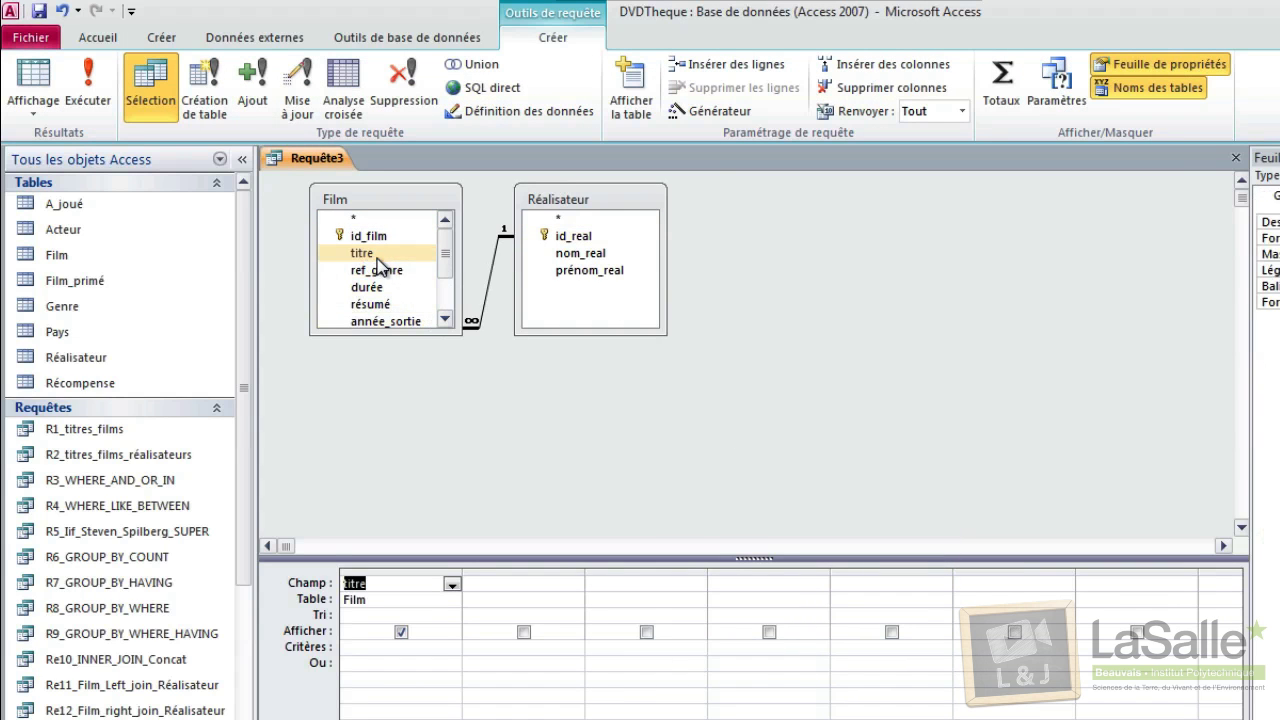
{"action": "double_click", "coordinate": [578, 258]}
{"action": "double_click", "coordinate": [592, 271]}
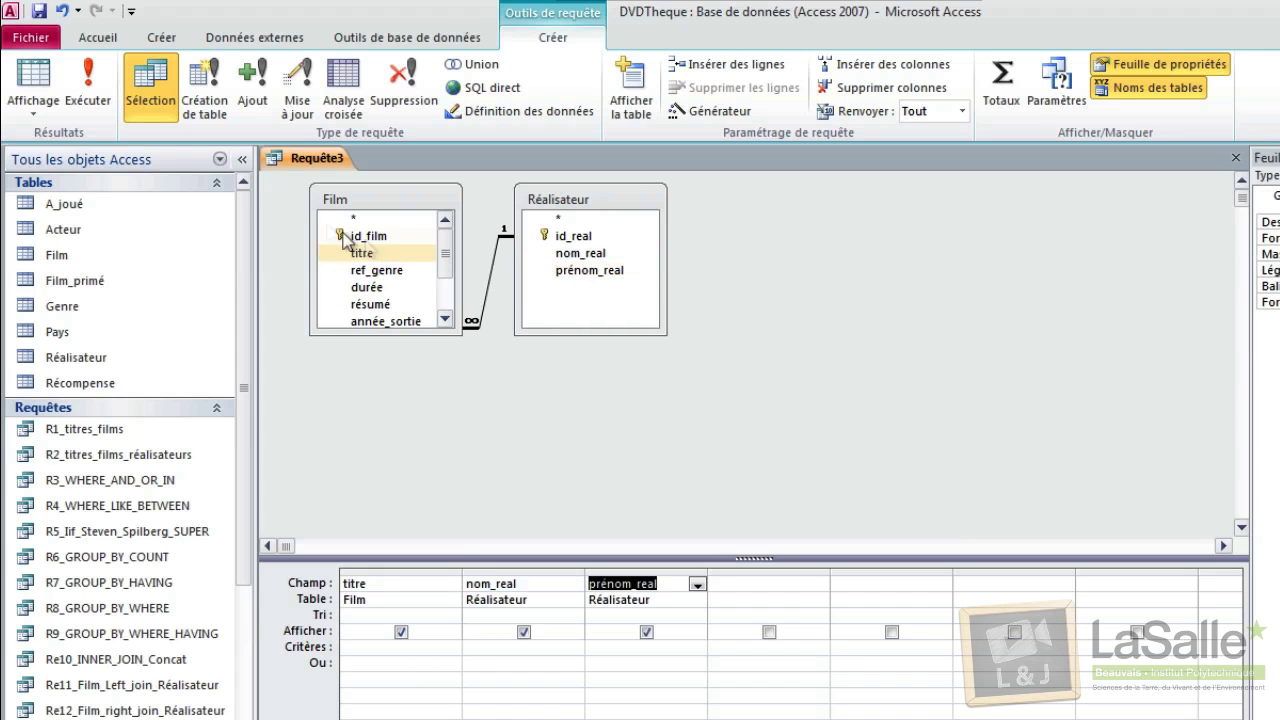
{"action": "left_click", "coordinate": [30, 80]}
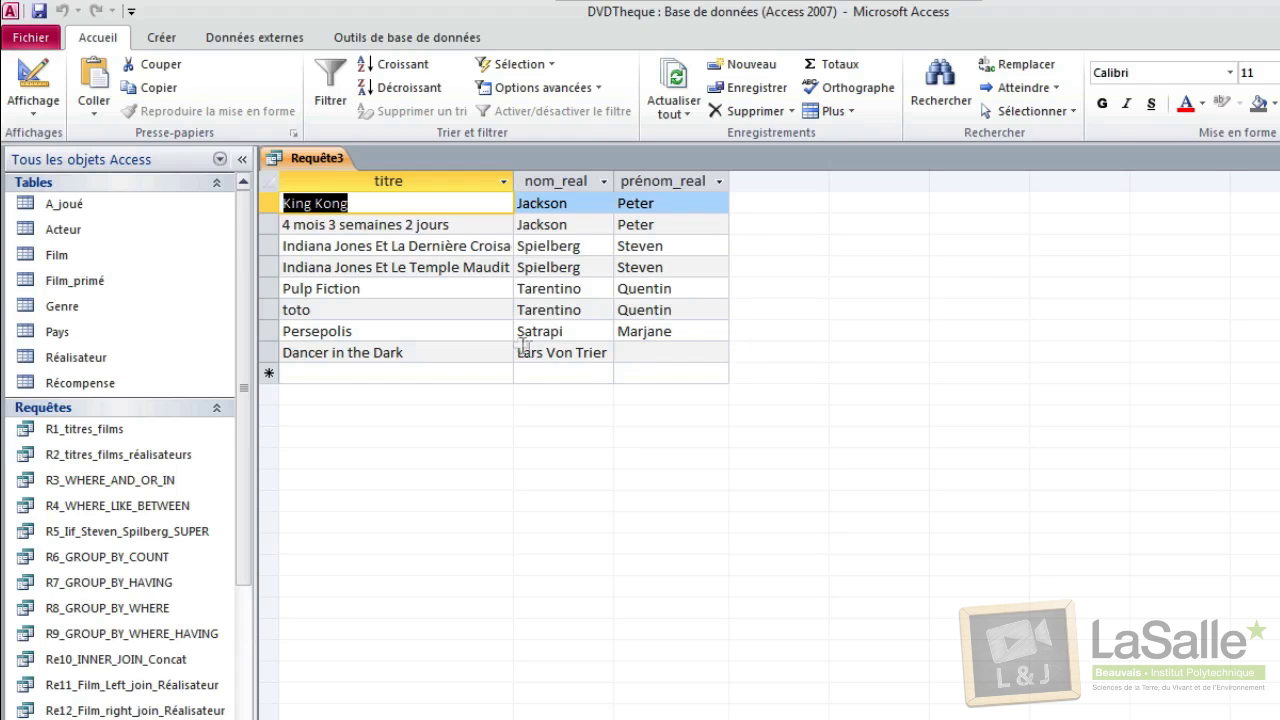
{"action": "left_click", "coordinate": [33, 80]}
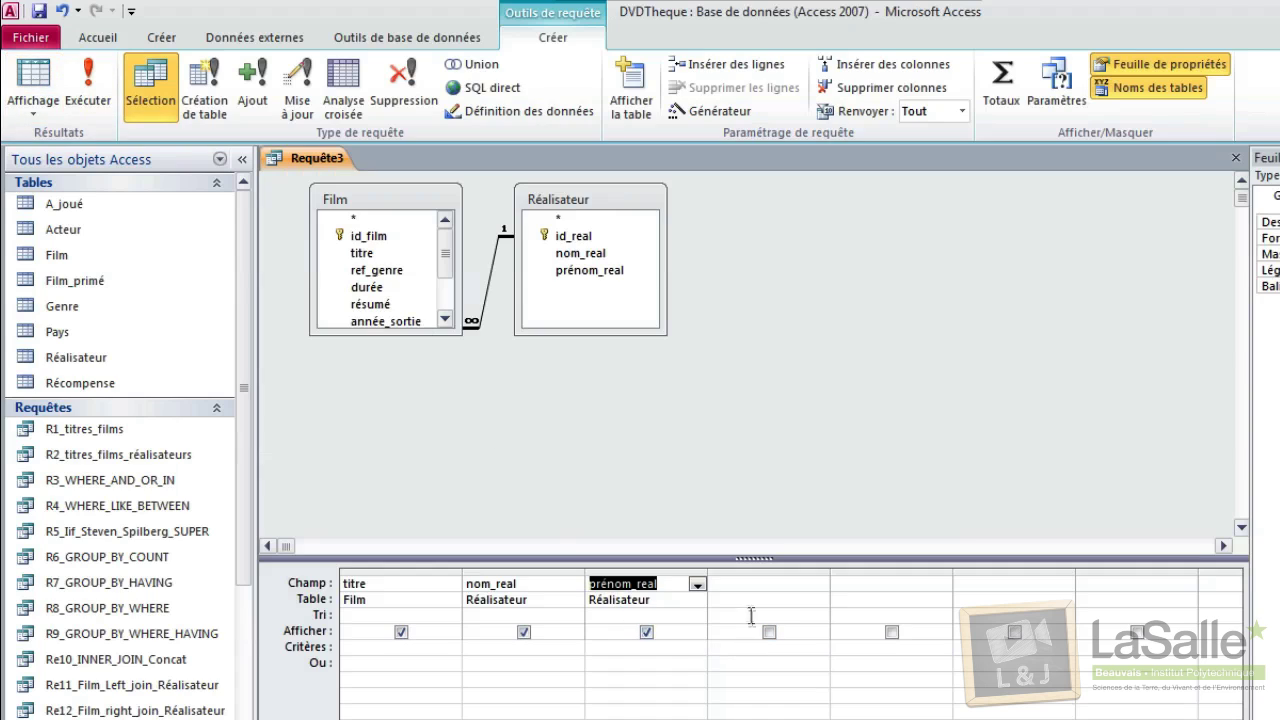
- Select the empty fourth query column and save the query as Requête3
{"action": "left_click", "coordinate": [741, 586]}
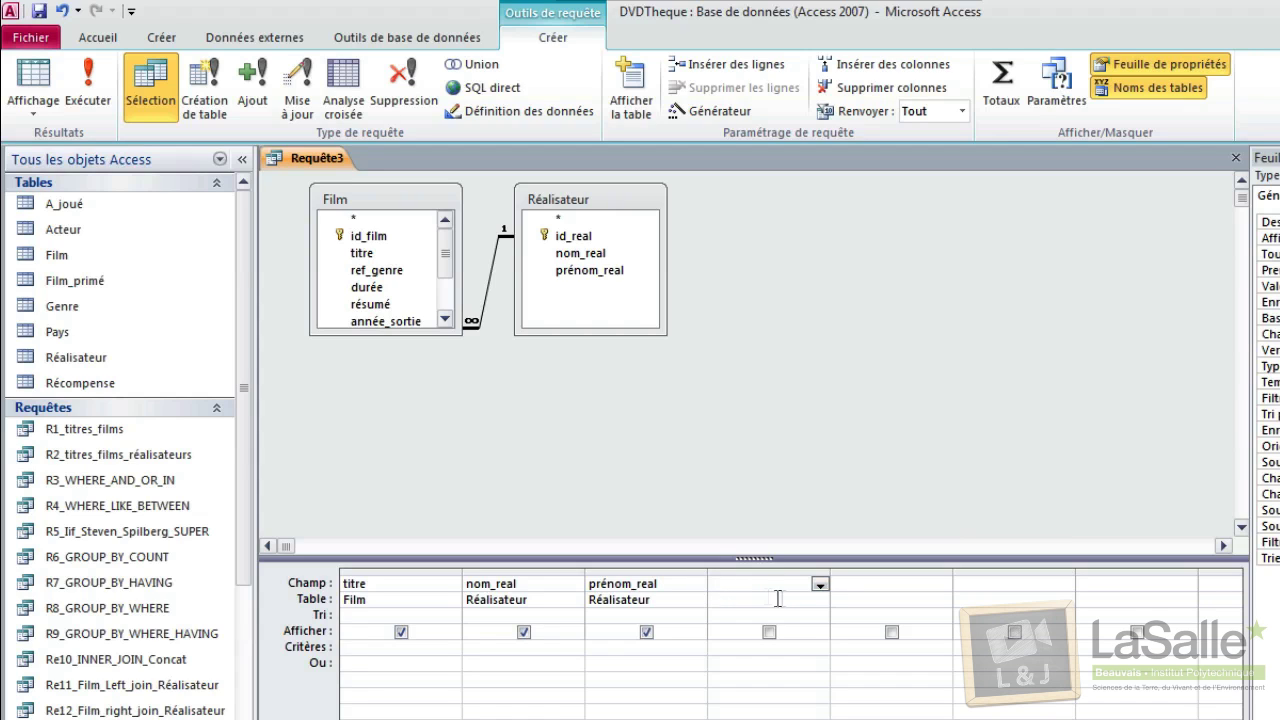
{"action": "left_click", "coordinate": [39, 11]}
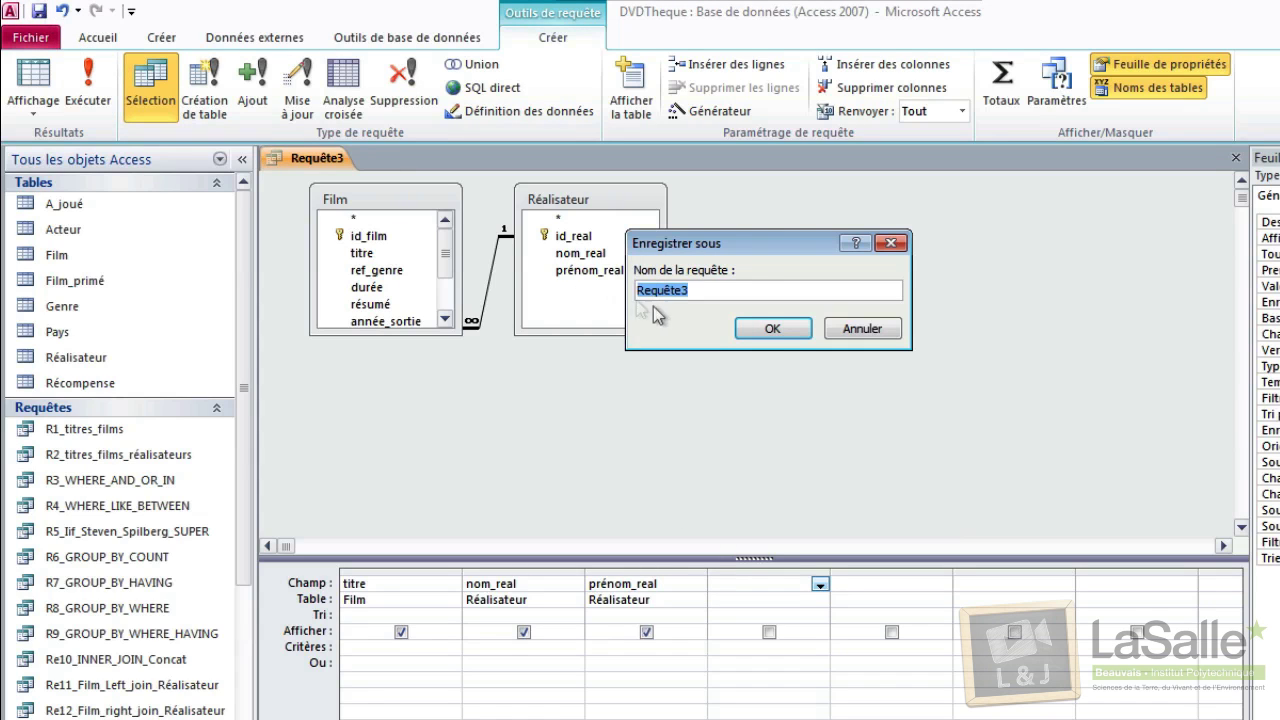
{"action": "left_click", "coordinate": [770, 330]}
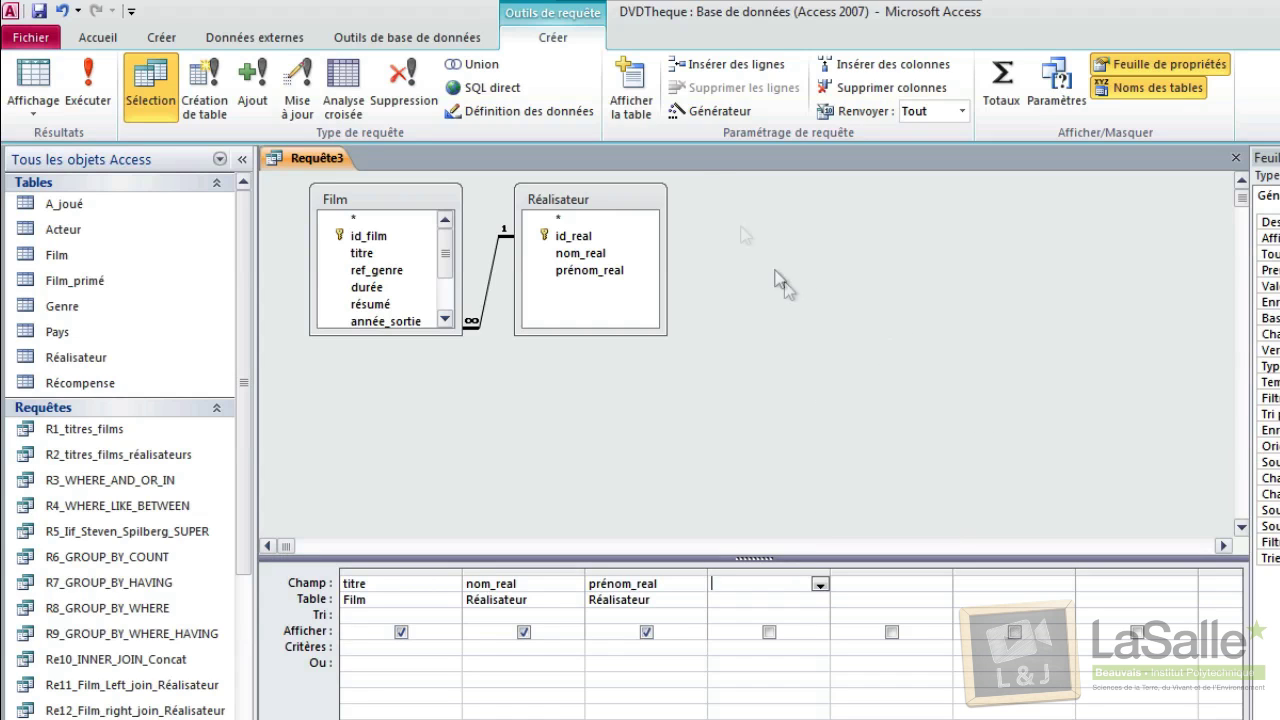
- Open the expression builder for the empty fourth column and insert the built-in IIf function
{"action": "left_click", "coordinate": [703, 112]}
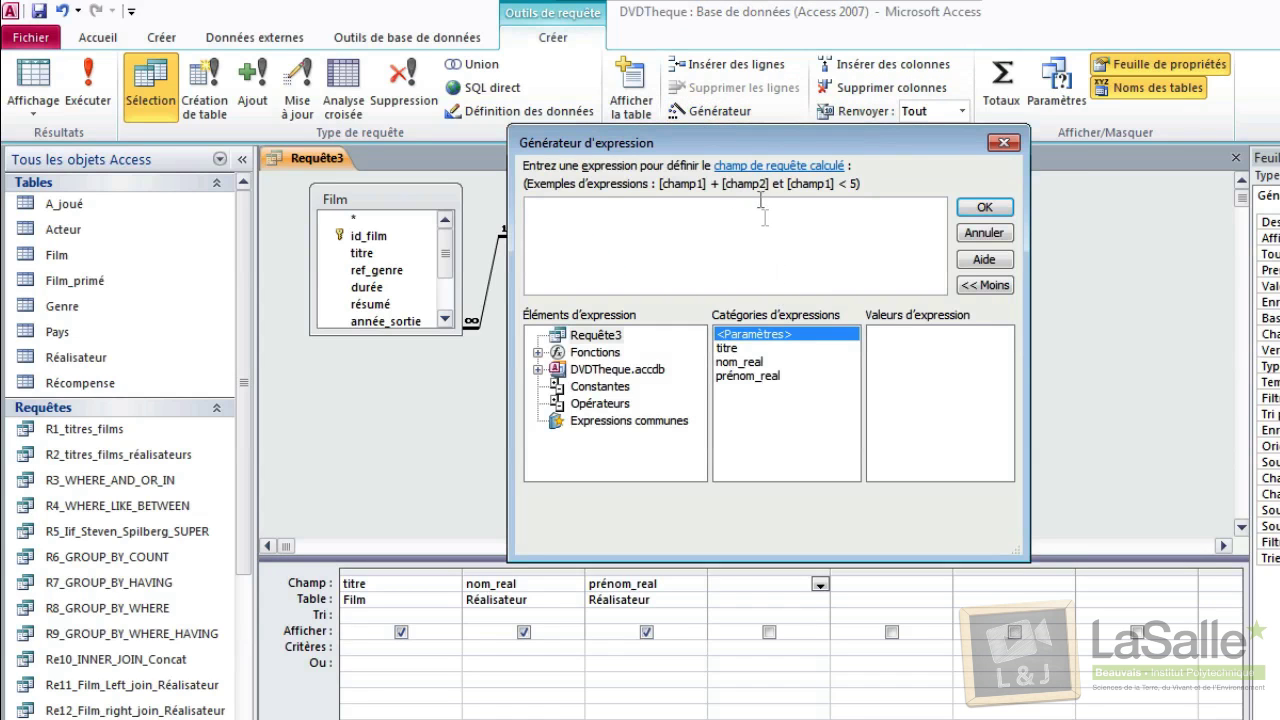
{"action": "left_click", "coordinate": [595, 354]}
{"action": "left_click", "coordinate": [538, 353]}
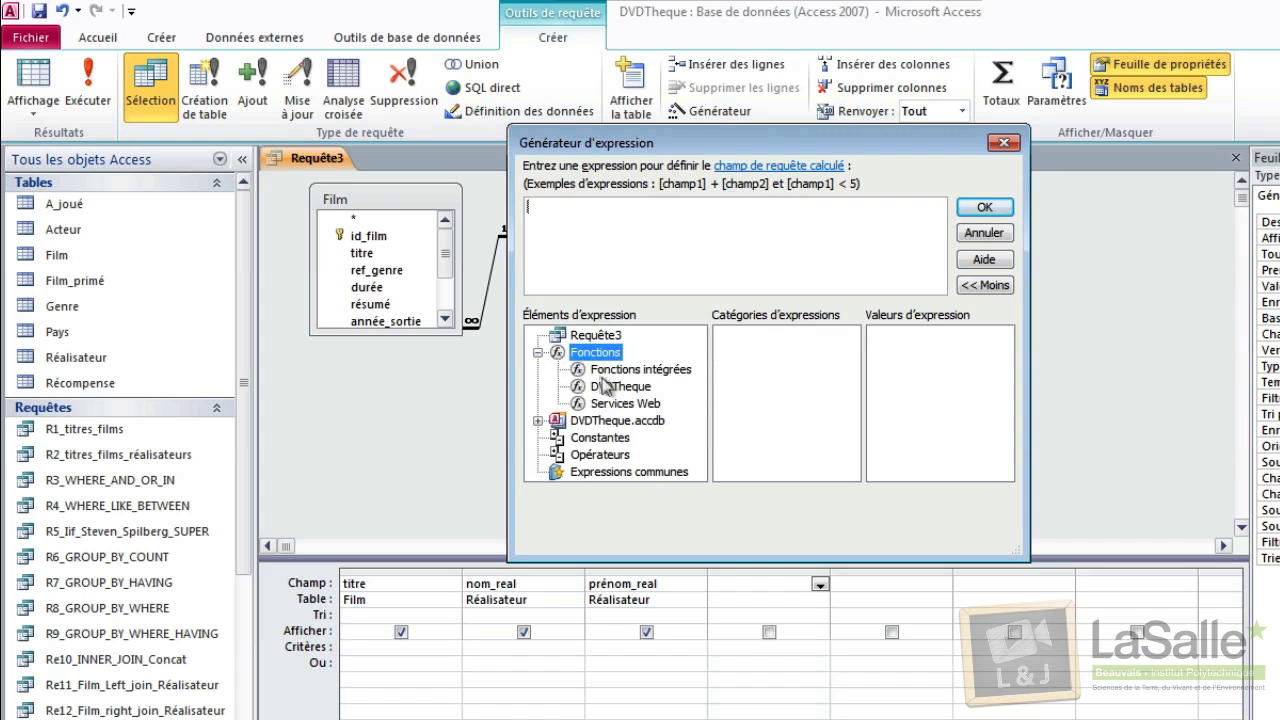
{"action": "left_click", "coordinate": [615, 370]}
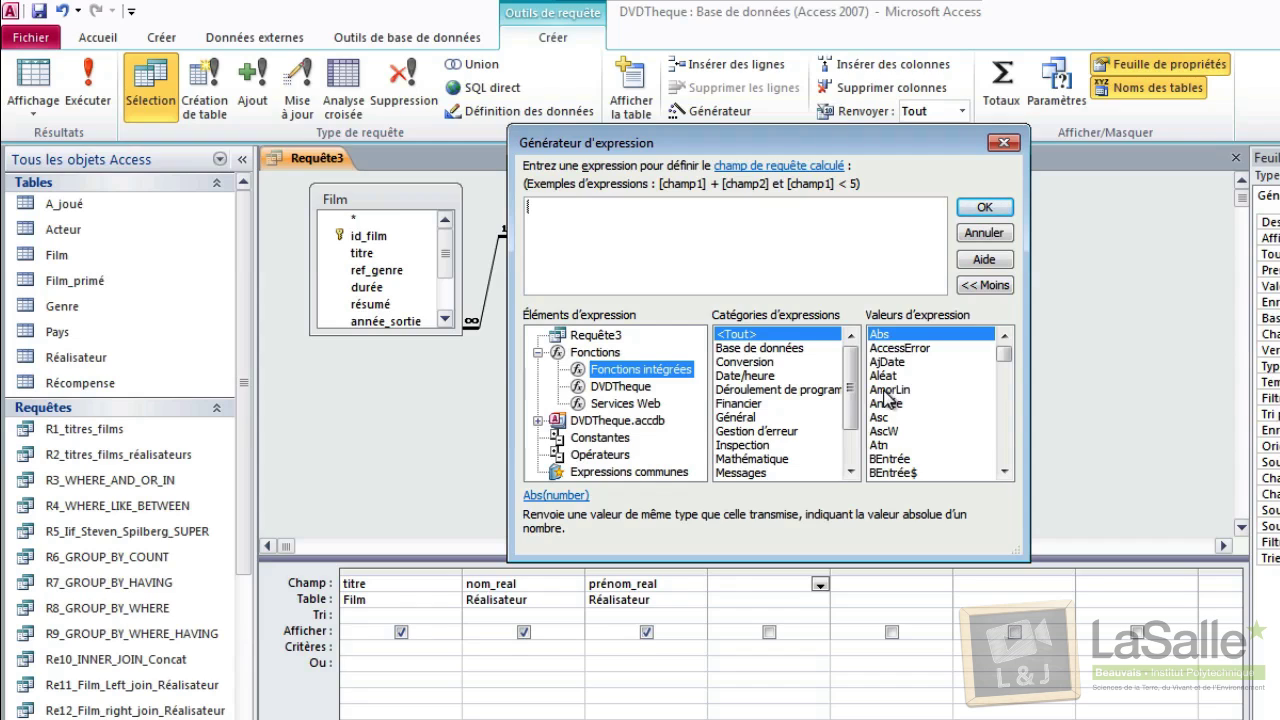
{"action": "left_click", "coordinate": [885, 391]}
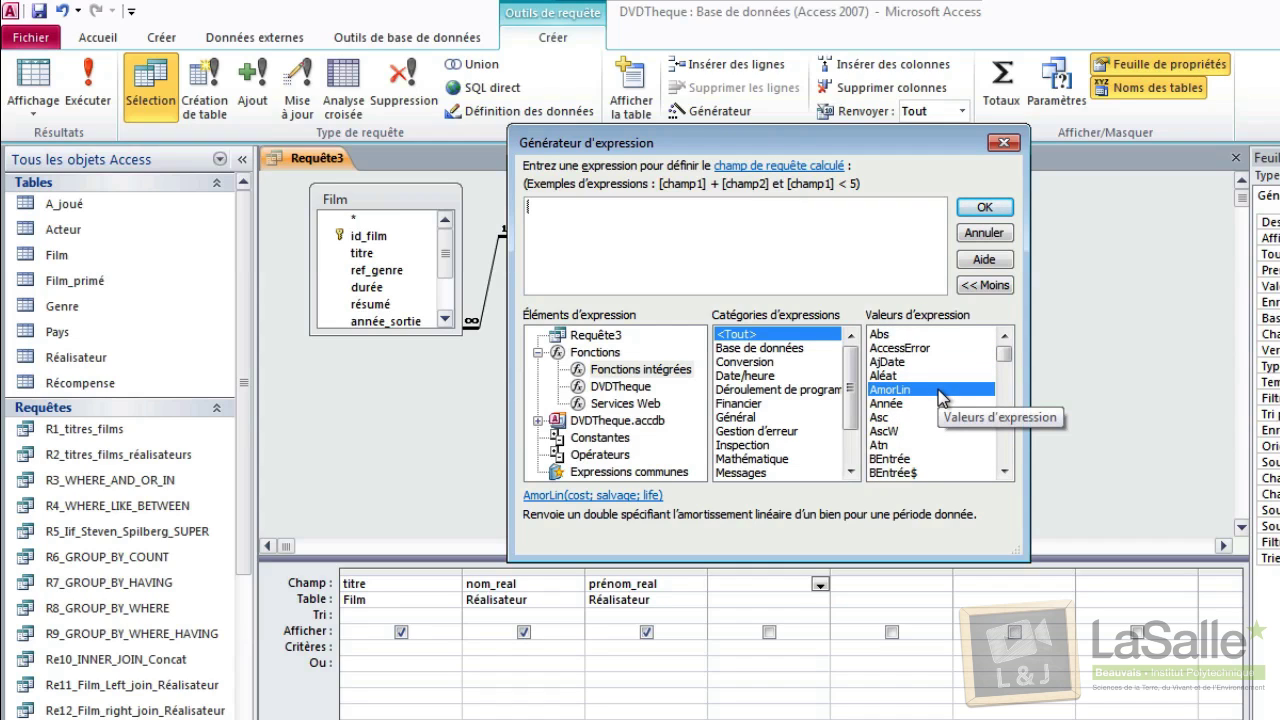
{"action": "key", "text": "i"}
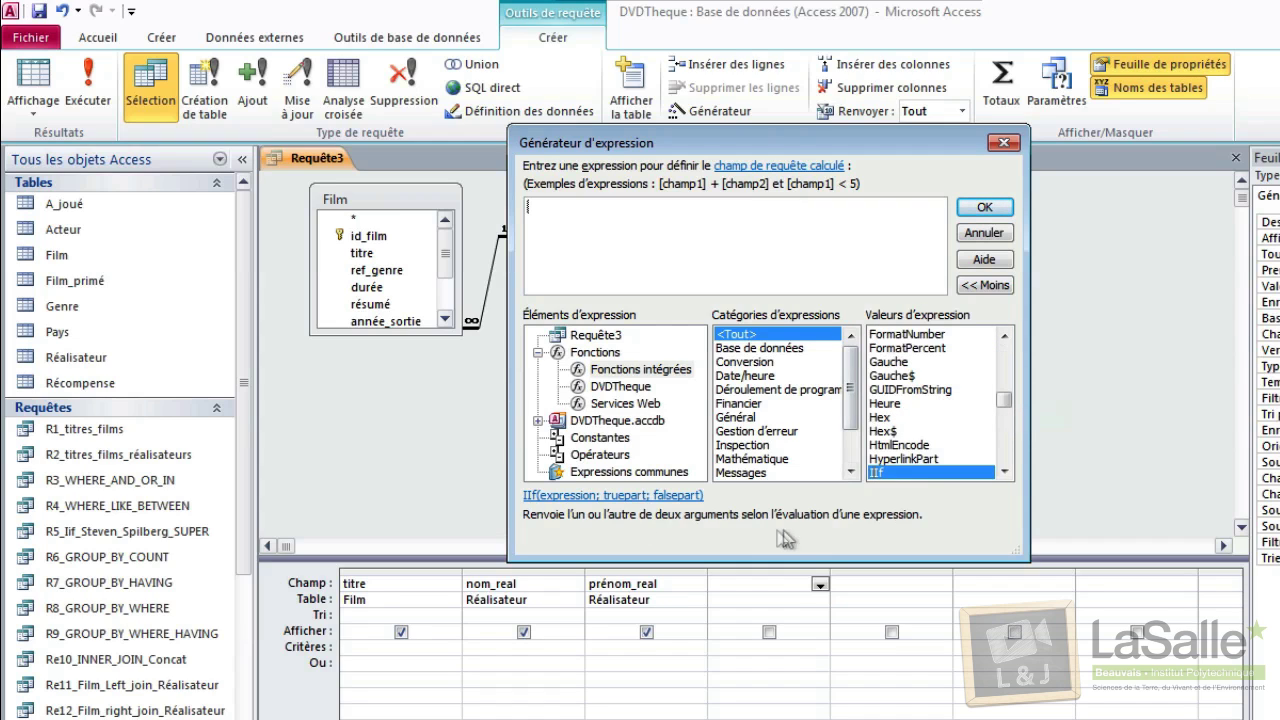
{"action": "scroll", "coordinate": [960, 428], "scroll_direction": "down", "scroll_amount": 1}
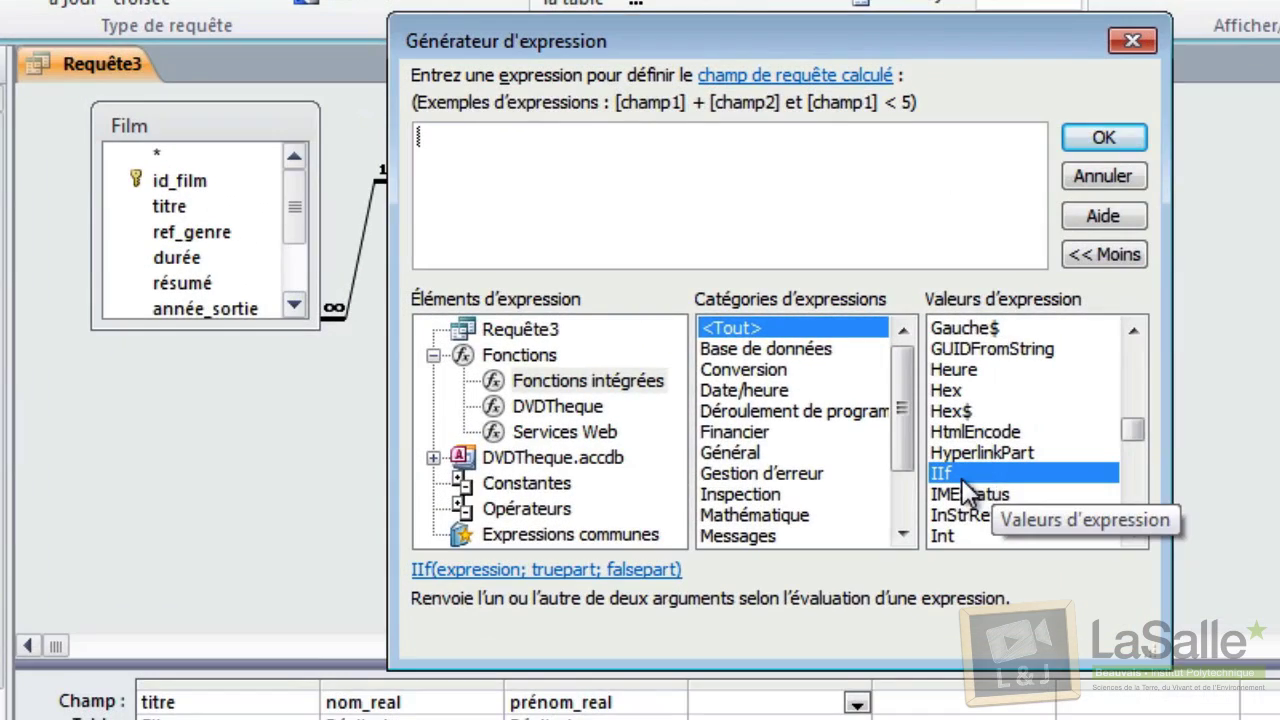
{"action": "double_click", "coordinate": [963, 476]}
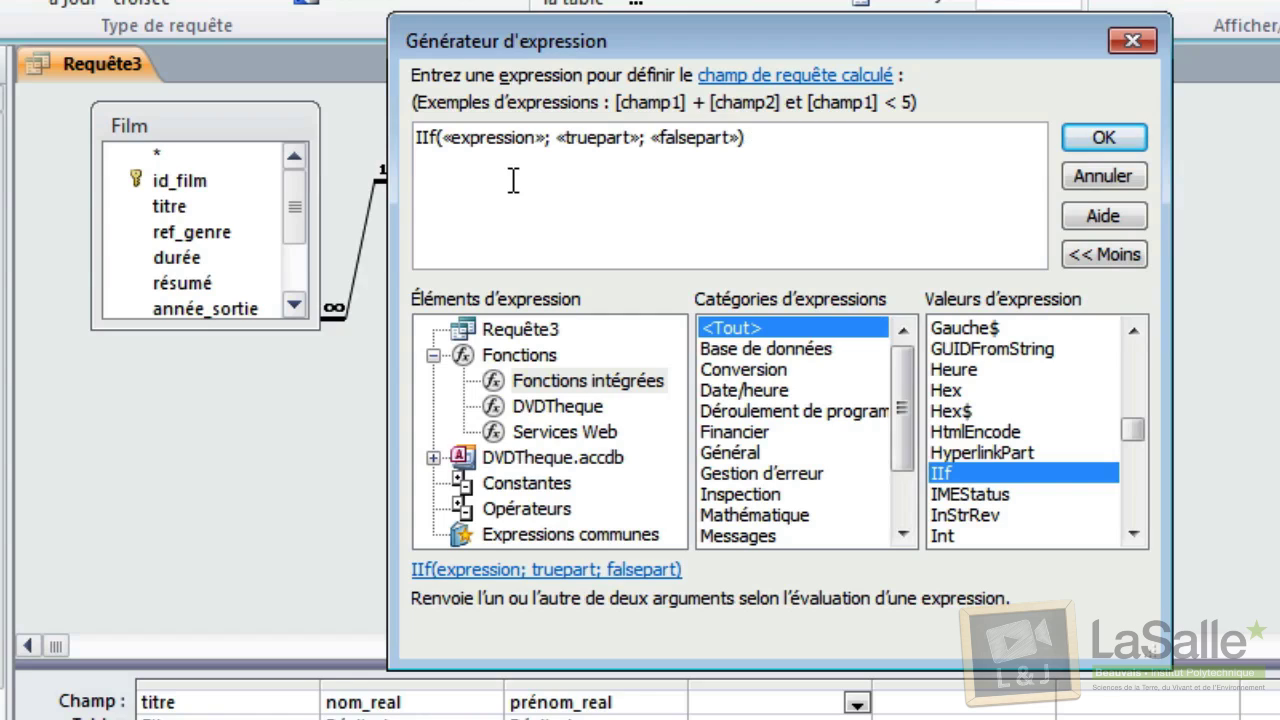
- Set the IIf function's true part to "SUPER" and its false part to "PAS SUPER"
{"action": "left_click", "coordinate": [492, 138]}
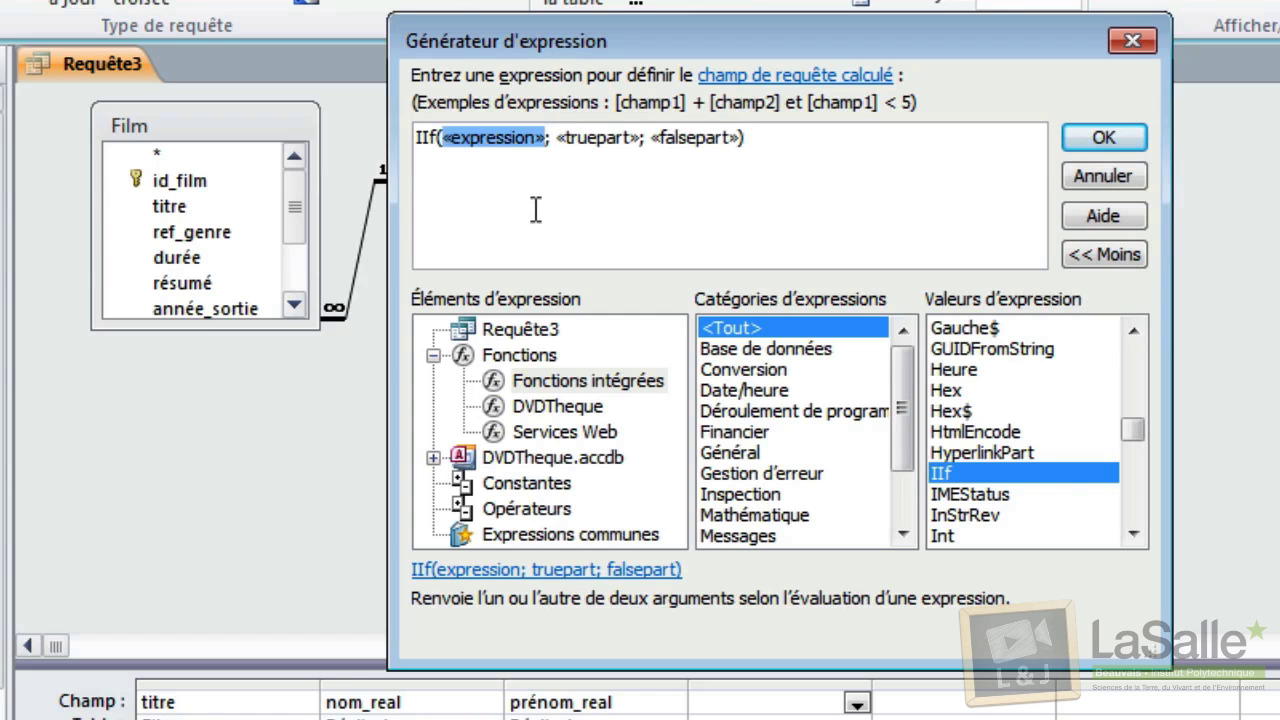
{"action": "left_click", "coordinate": [614, 138]}
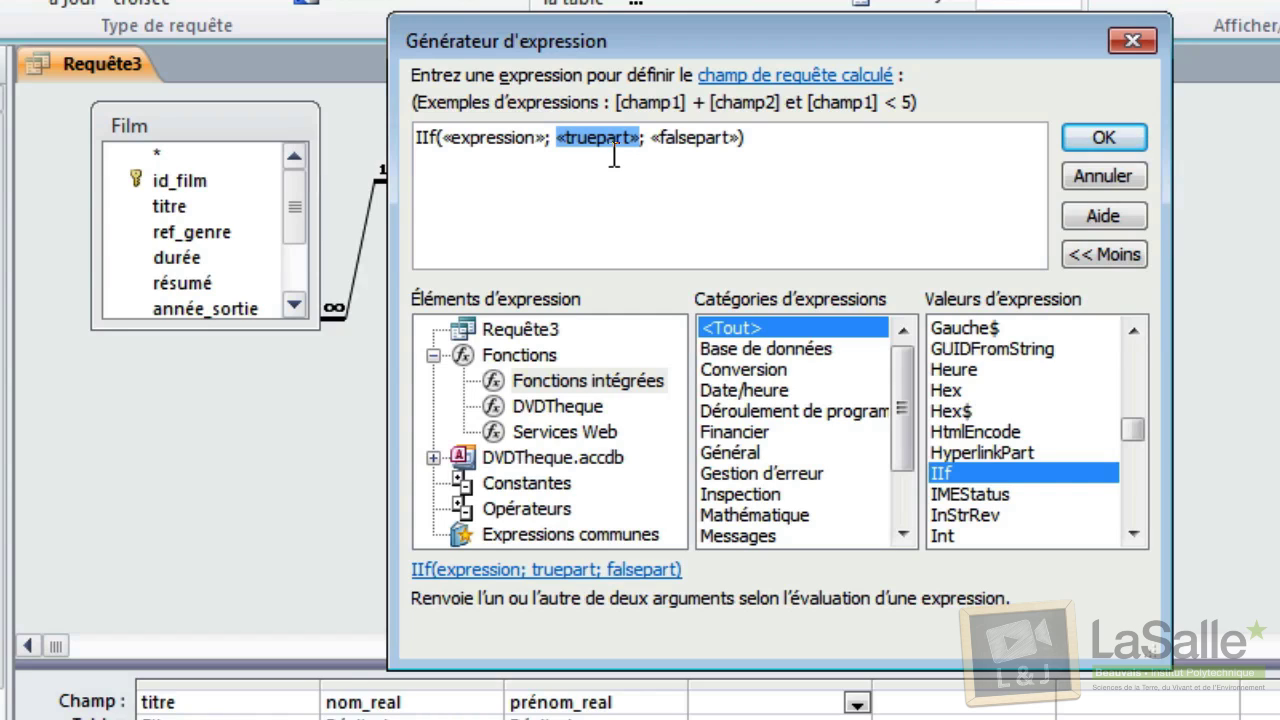
{"action": "type", "text": "\"SUP"}
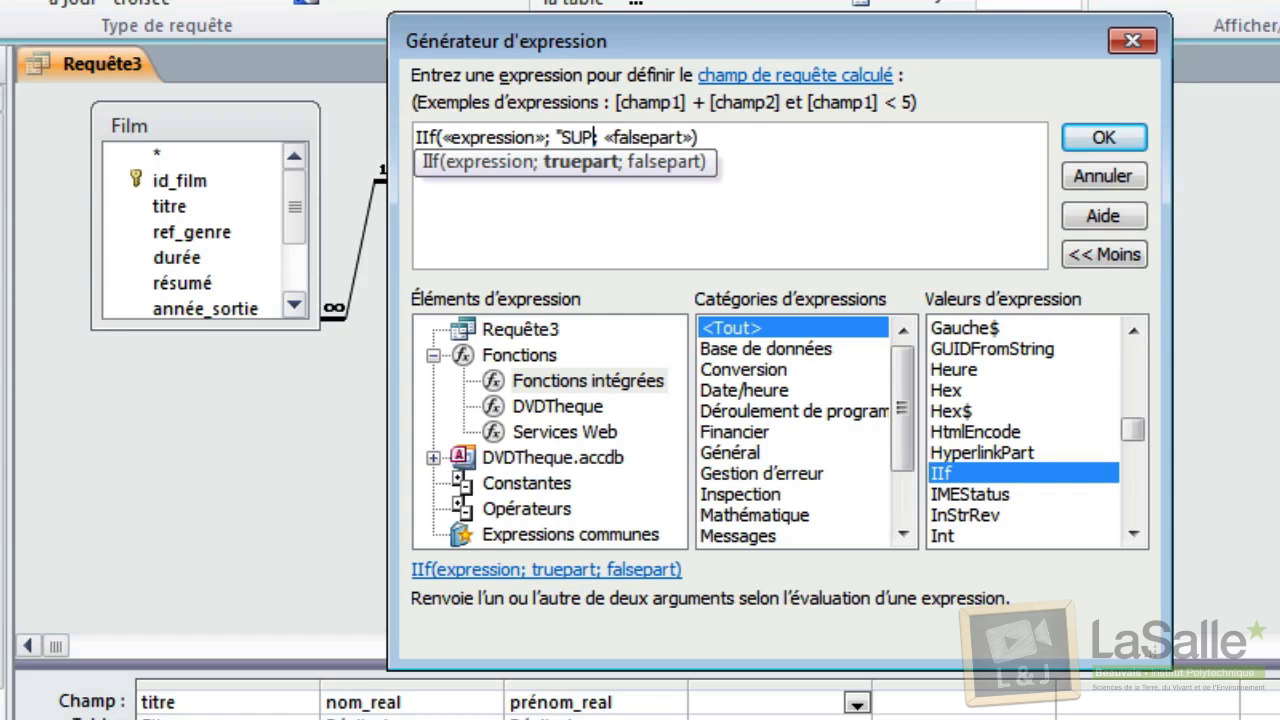
{"action": "type", "text": "ER\""}
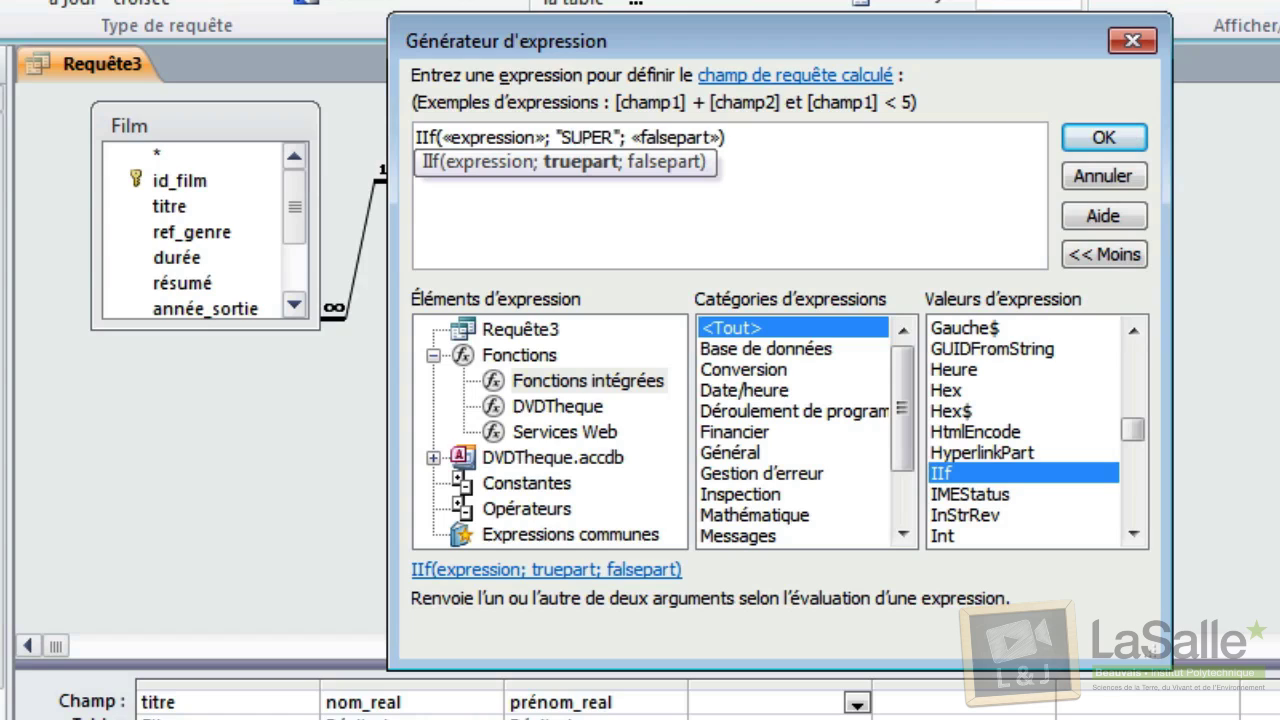
{"action": "left_click", "coordinate": [618, 138]}
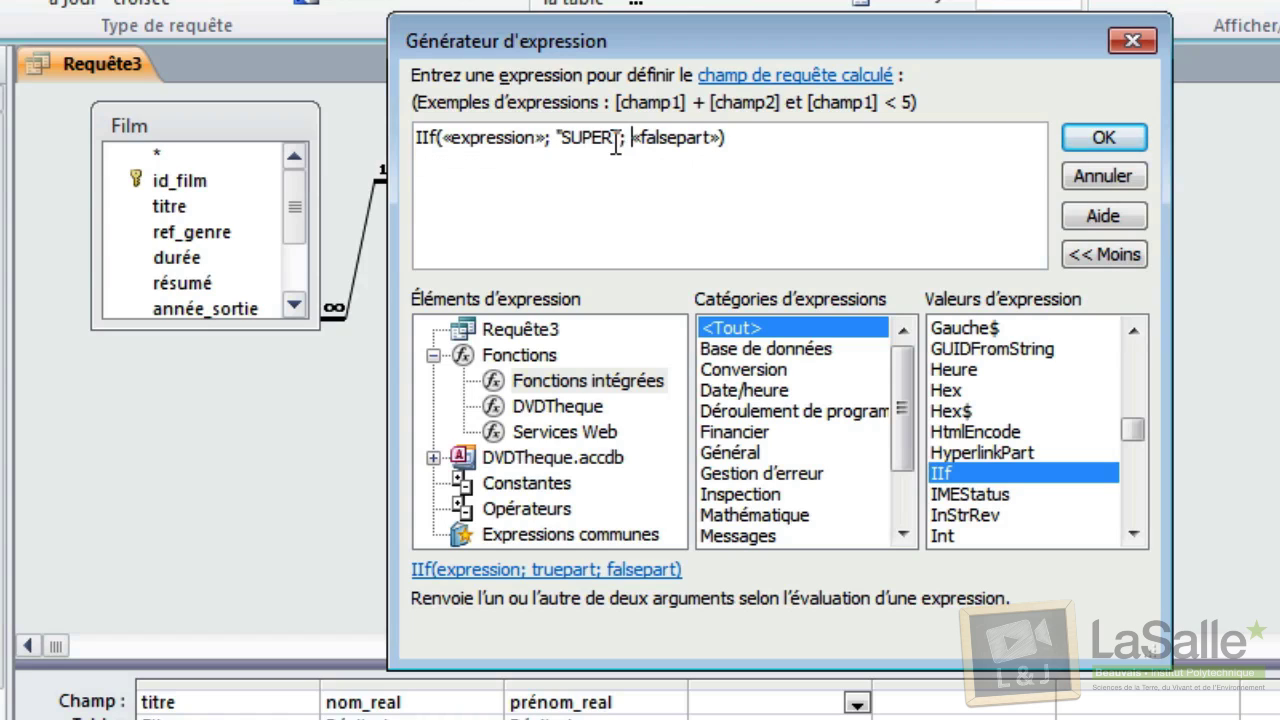
{"action": "key", "text": "shift+End"}
{"action": "key", "text": "Delete"}
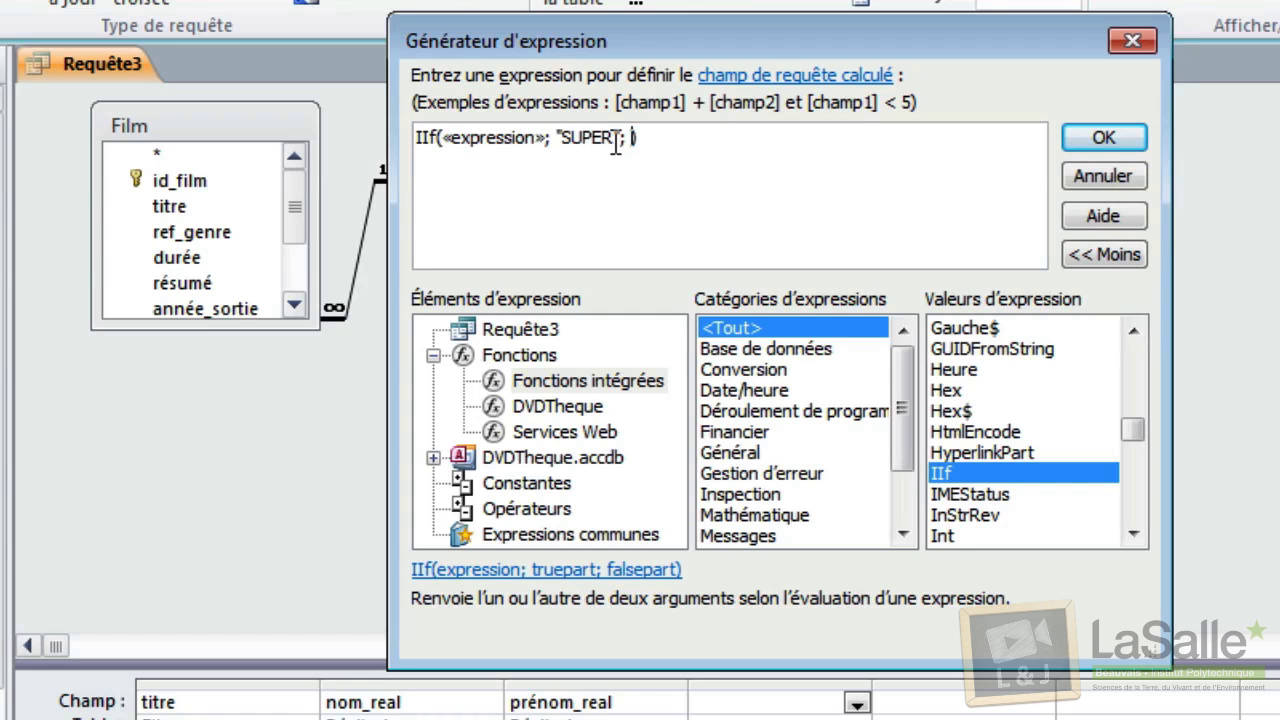
{"action": "type", "text": "\"PAS SUPER"}
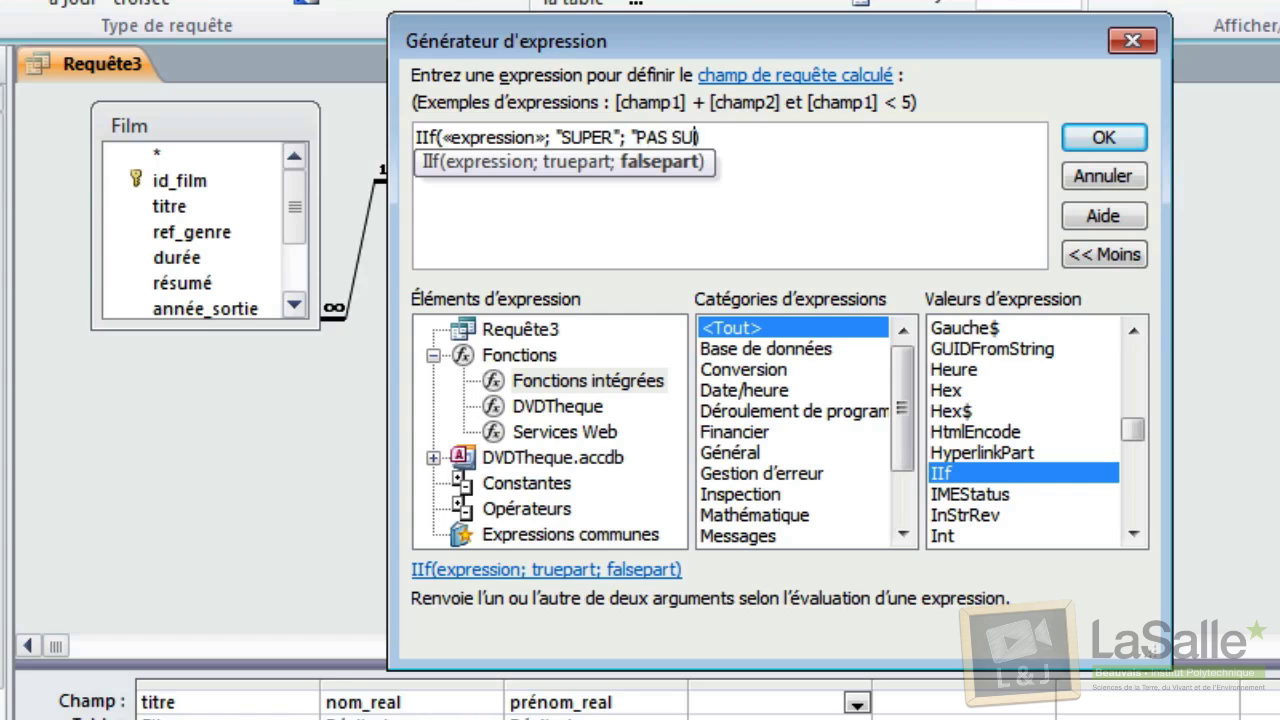
{"action": "type", "text": "\")"}
- Replace the IIf function's expression placeholder with the condition [nom_real] ="spielberg"
{"action": "left_click", "coordinate": [510, 137]}
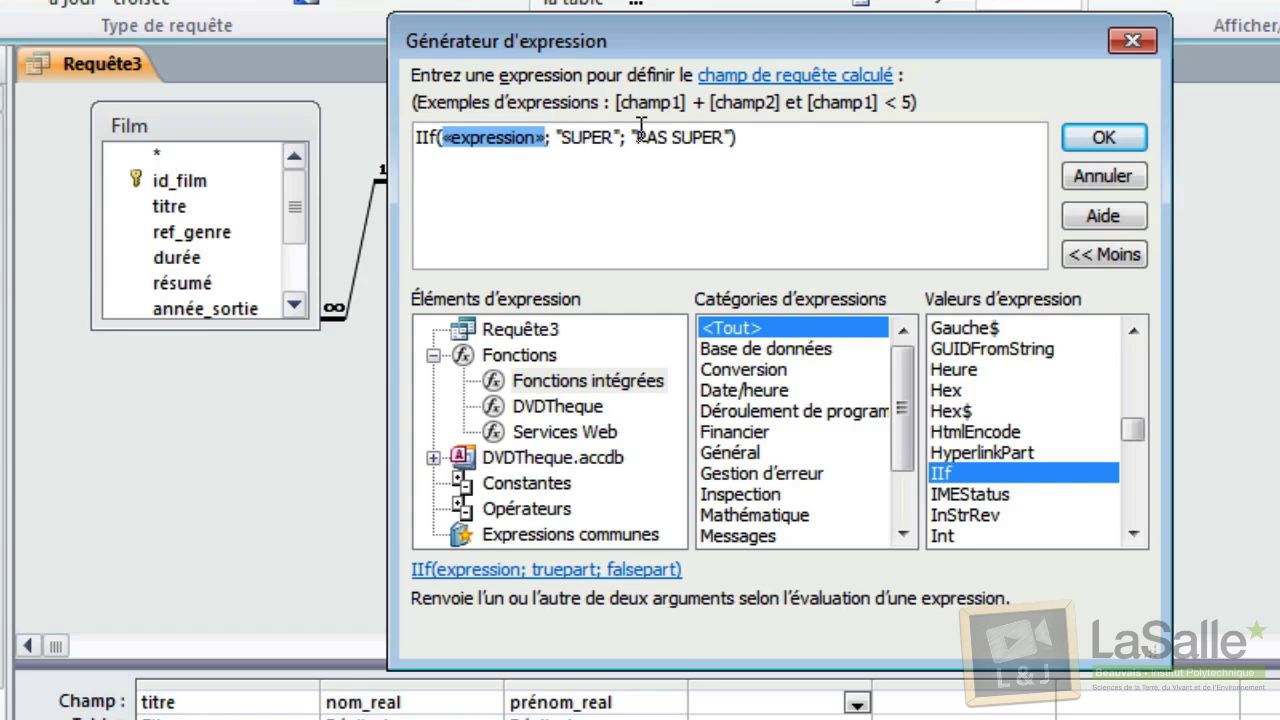
{"action": "key", "text": "Delete"}
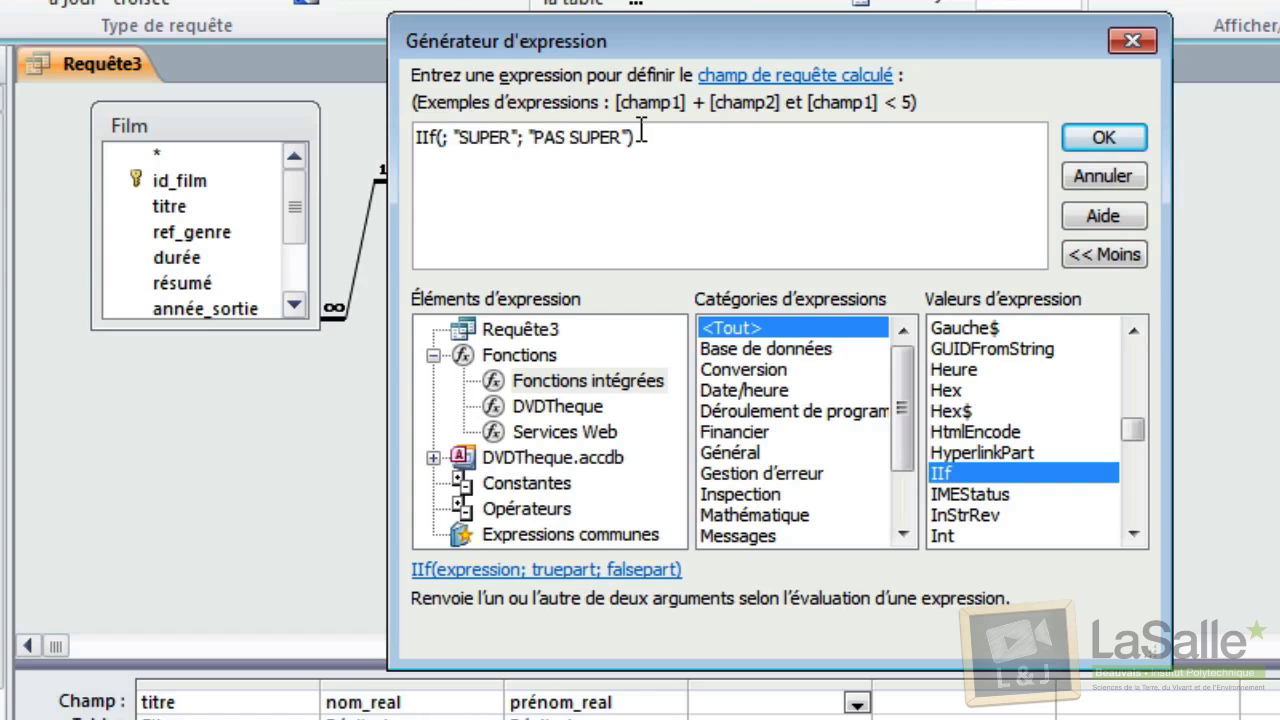
{"action": "left_click", "coordinate": [540, 332]}
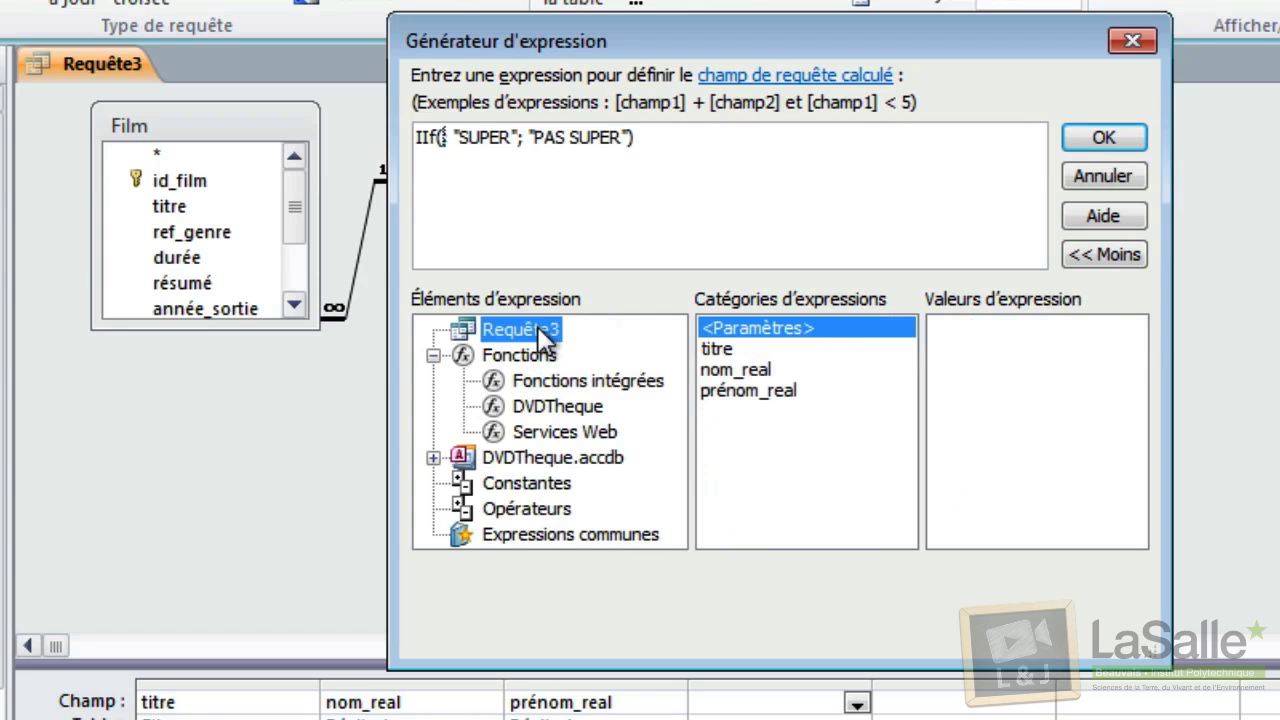
{"action": "double_click", "coordinate": [747, 371]}
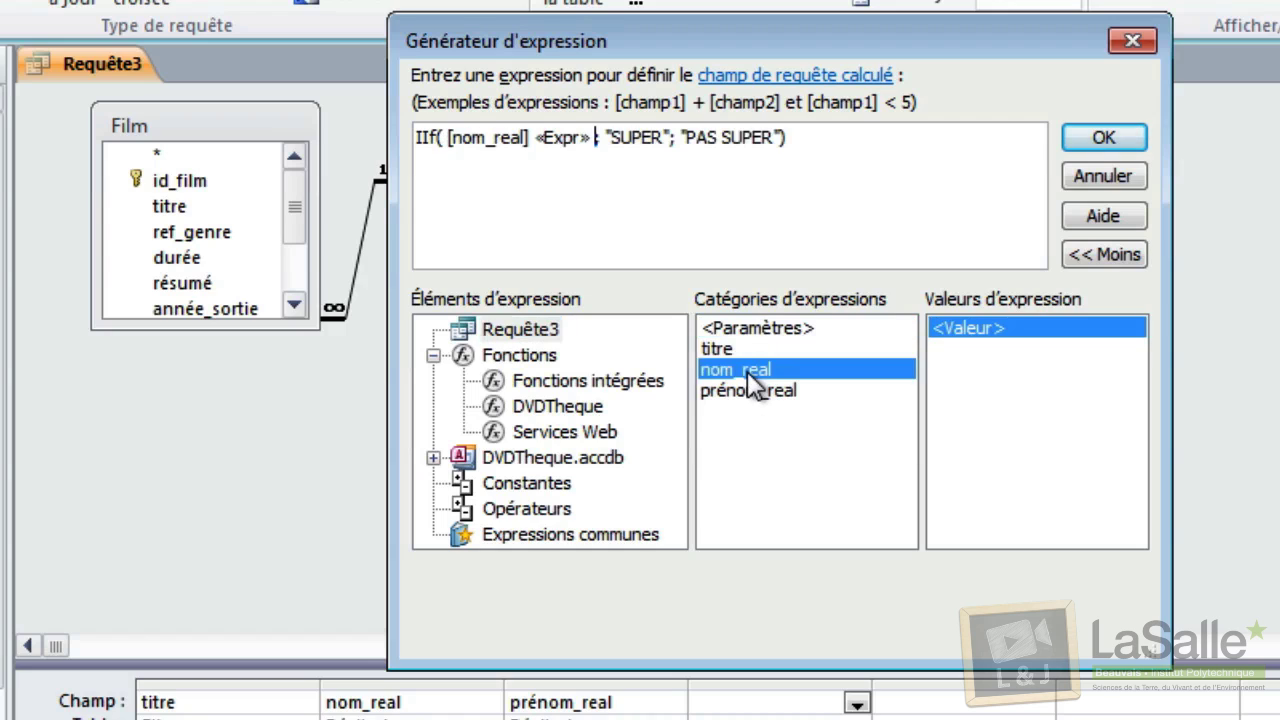
{"action": "left_click", "coordinate": [562, 140]}
{"action": "key", "text": "Delete"}
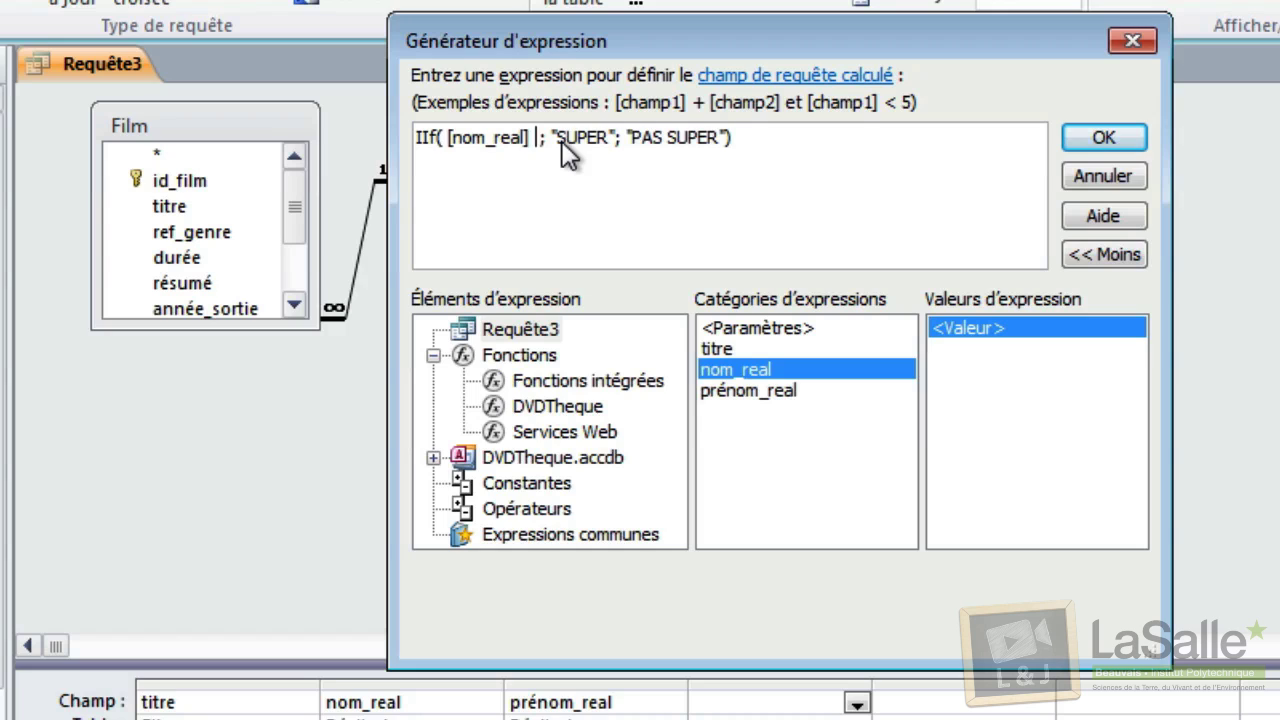
{"action": "type", "text": "= \"sp"}
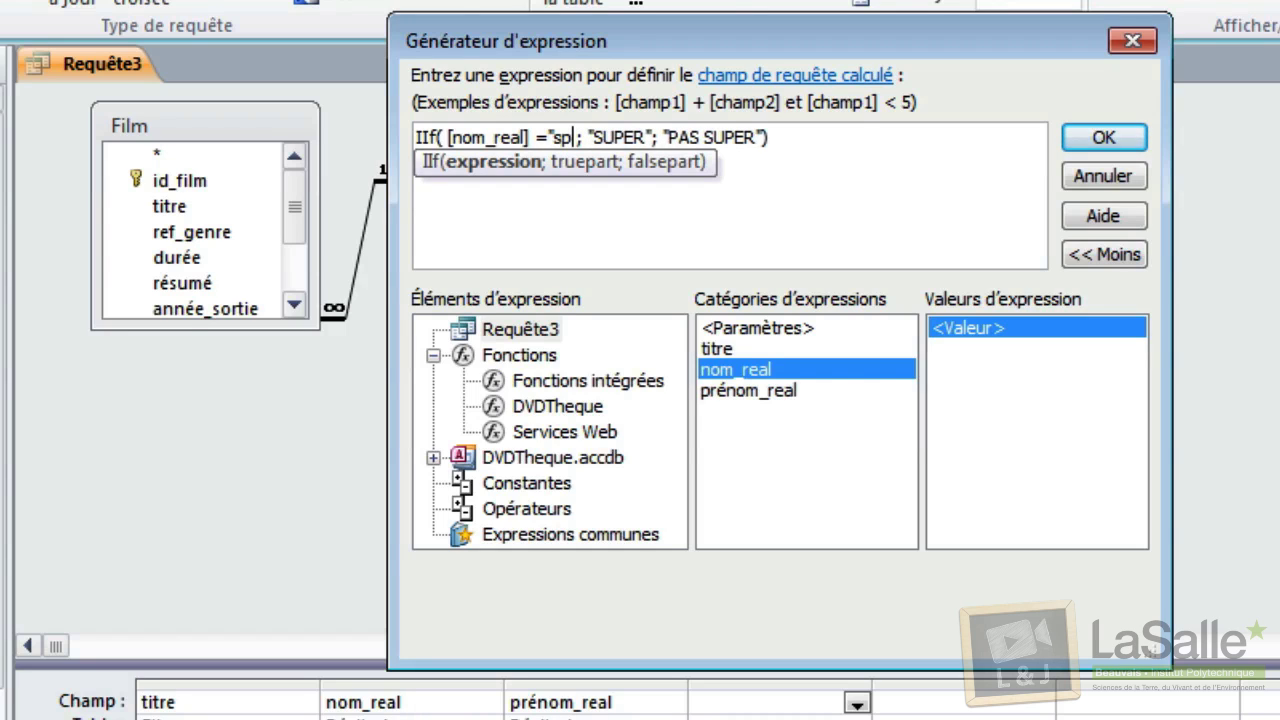
{"action": "type", "text": "ielberg\""}
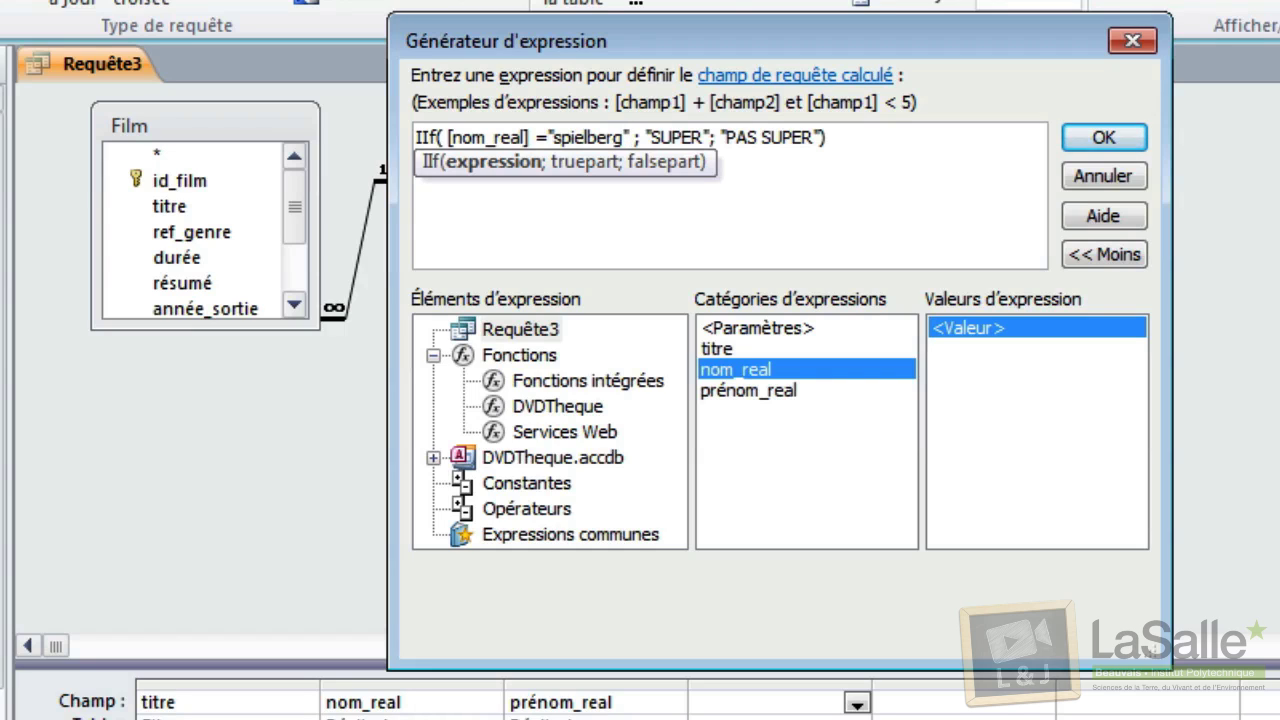
- Extend the IIf condition with and [prénom_real] ="steven" and accept the expression
{"action": "key", "text": "Right"}
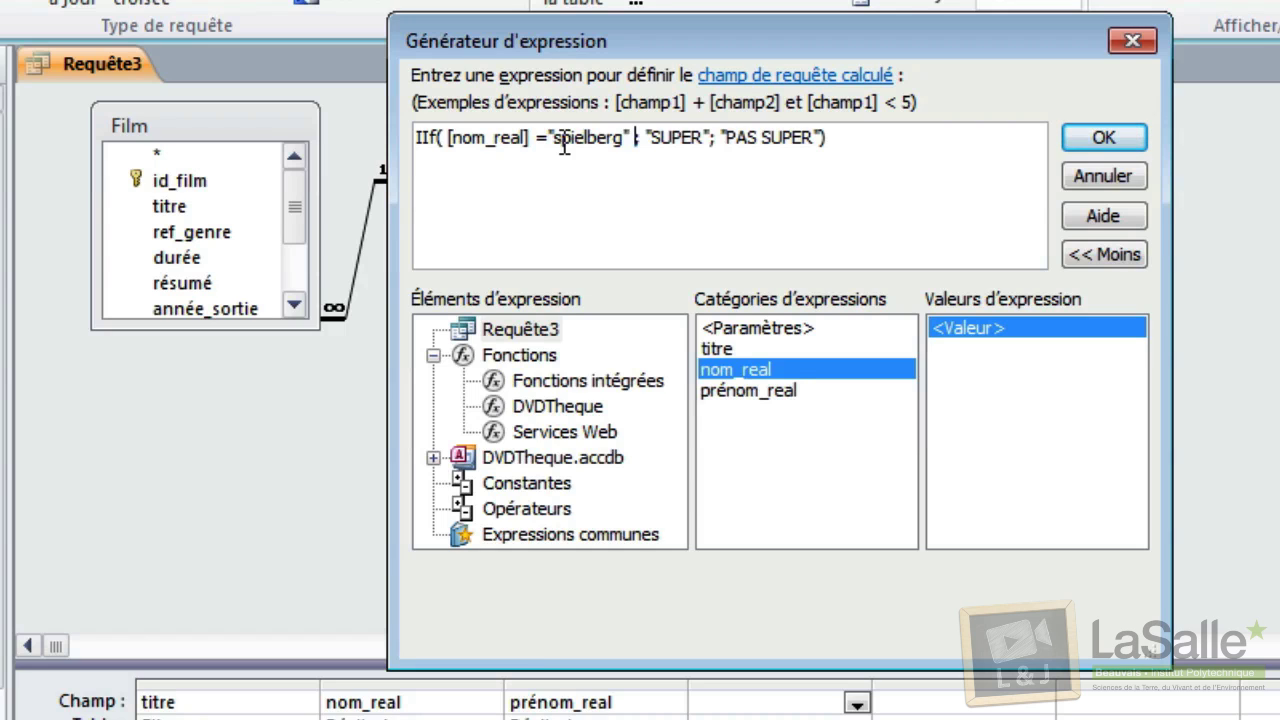
{"action": "type", "text": "and"}
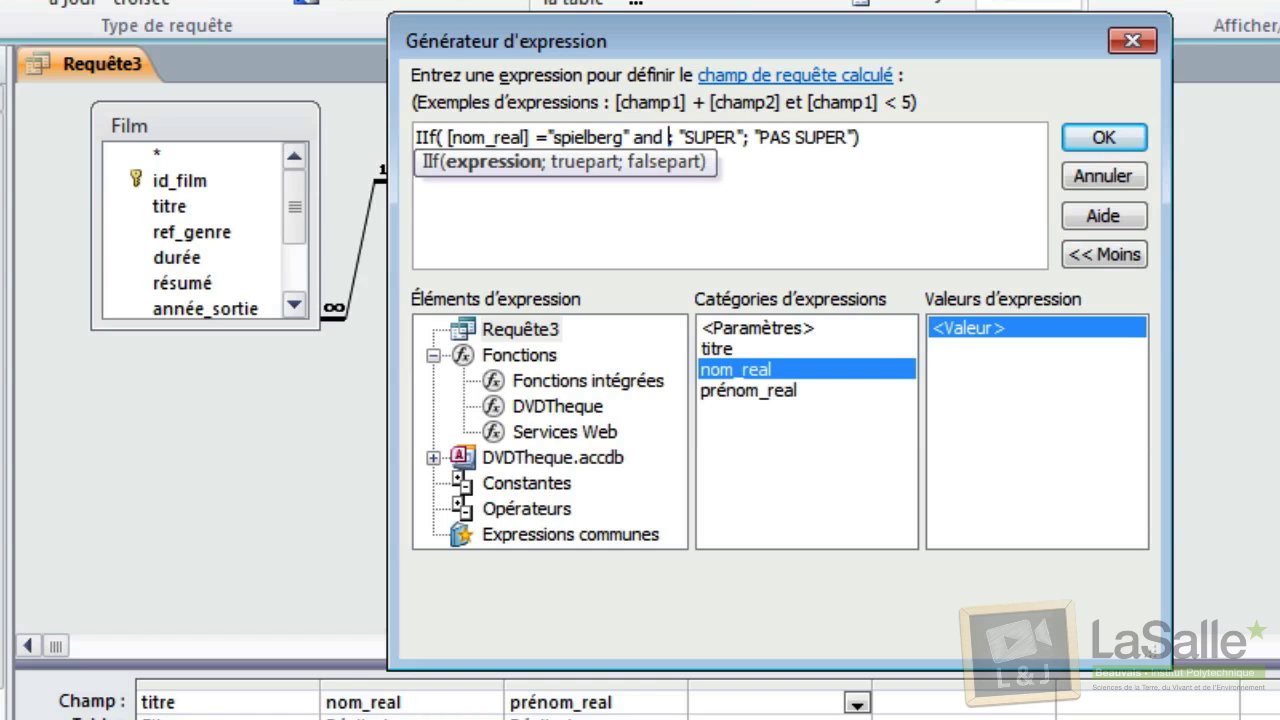
{"action": "double_click", "coordinate": [731, 392]}
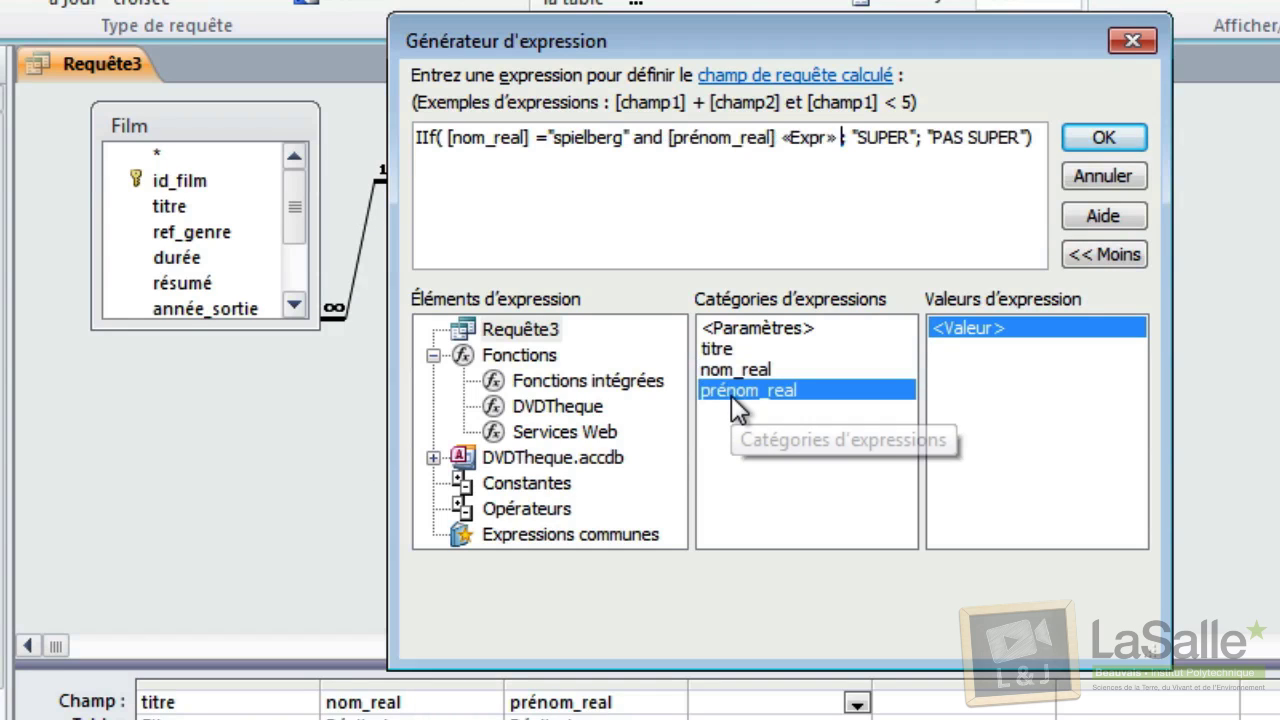
{"action": "key", "text": "Delete"}
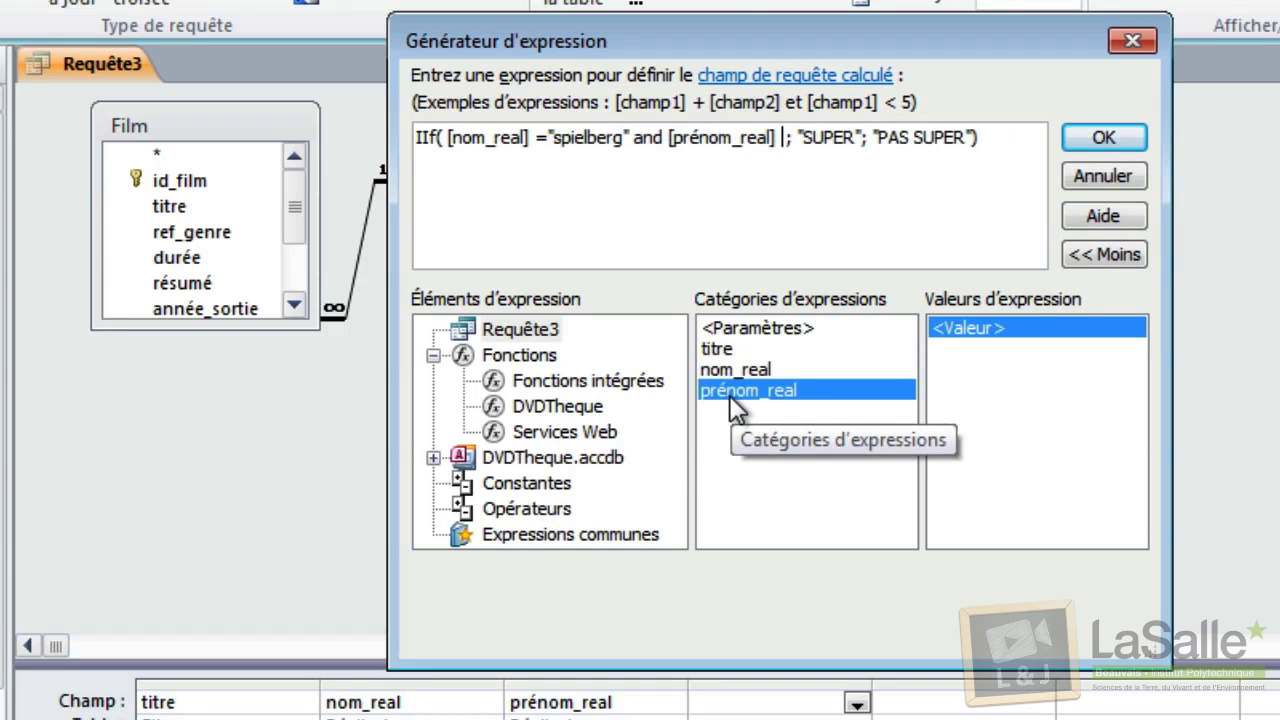
{"action": "type", "text": "=\" "}
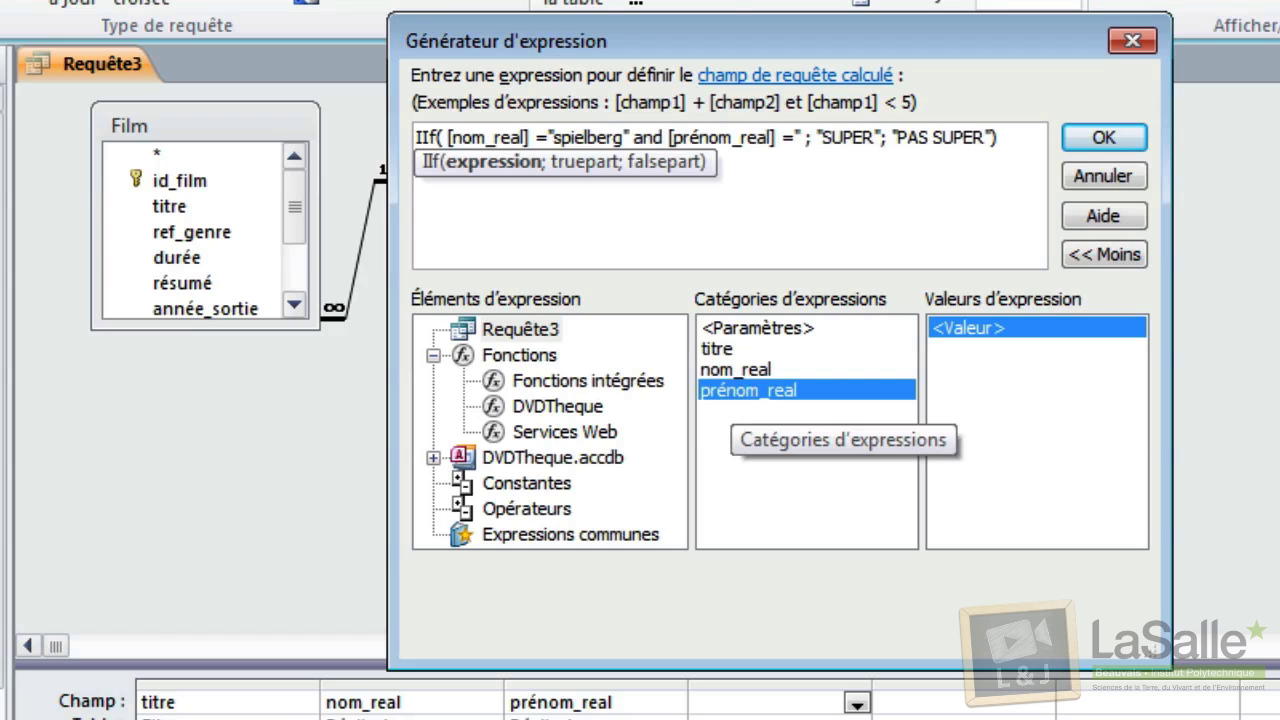
{"action": "type", "text": "steven\""}
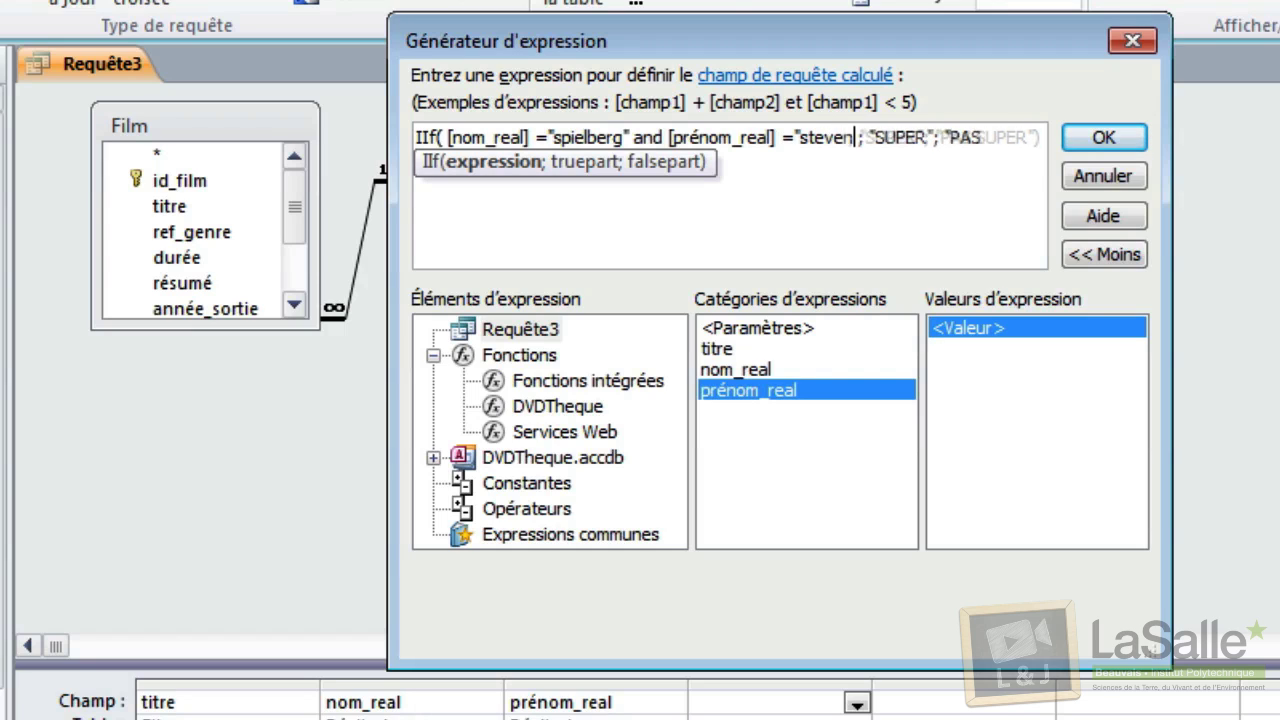
{"action": "key", "text": "Down"}
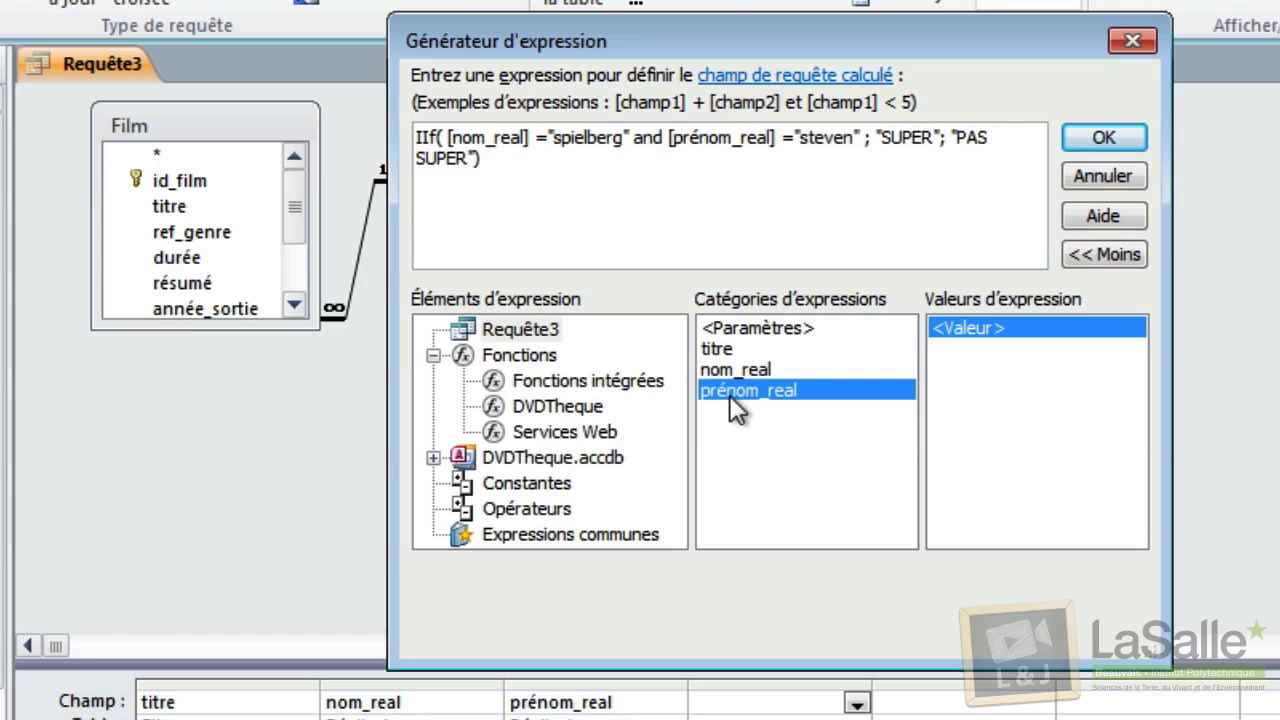
{"action": "left_click", "coordinate": [1120, 137]}
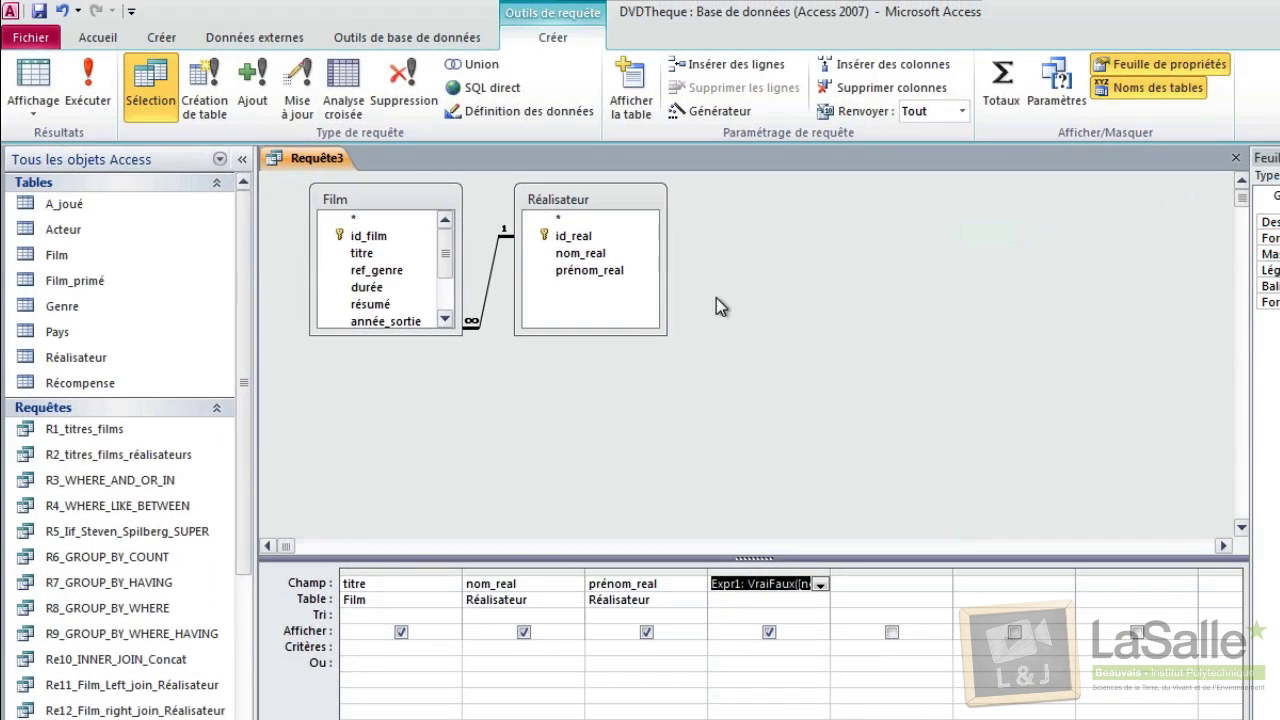
- Display the query's results and compare the calculated column's values for the Spielberg films with those of the other films
{"action": "left_click", "coordinate": [36, 88]}
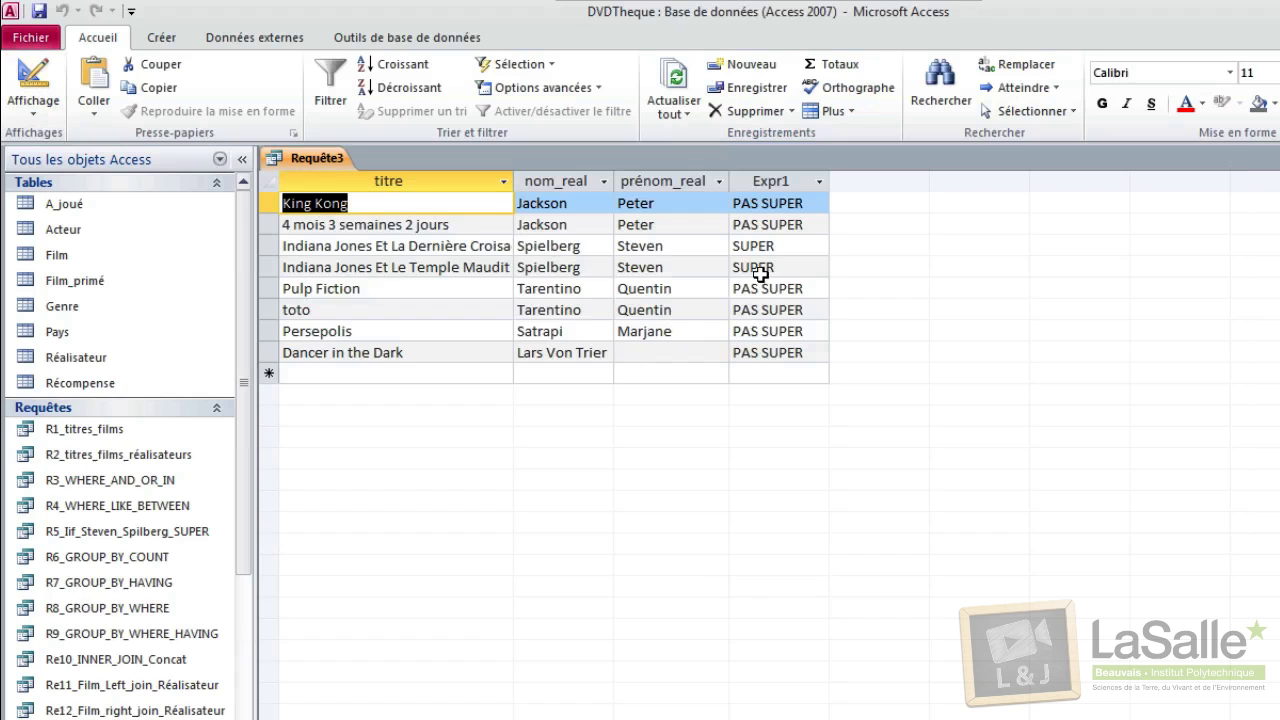
{"action": "left_click", "coordinate": [771, 181]}
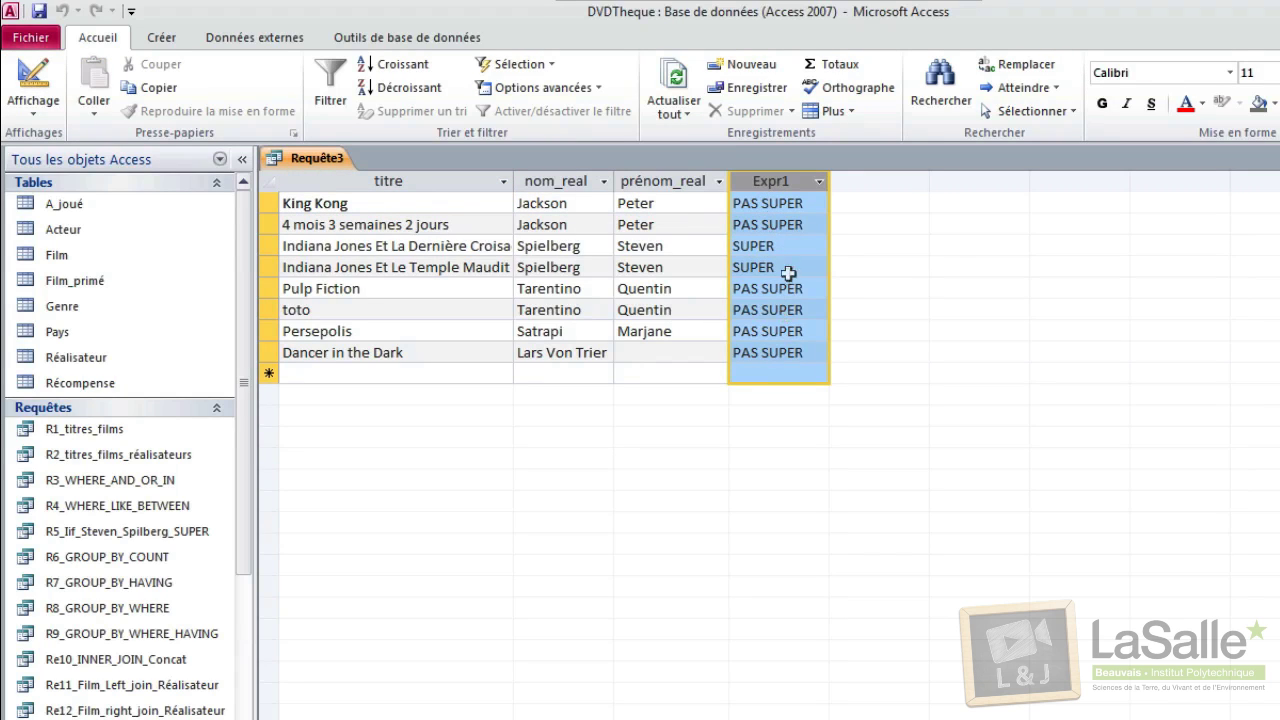
{"action": "left_click", "coordinate": [768, 246]}
{"action": "left_click", "coordinate": [768, 246]}
{"action": "left_click", "coordinate": [767, 267]}
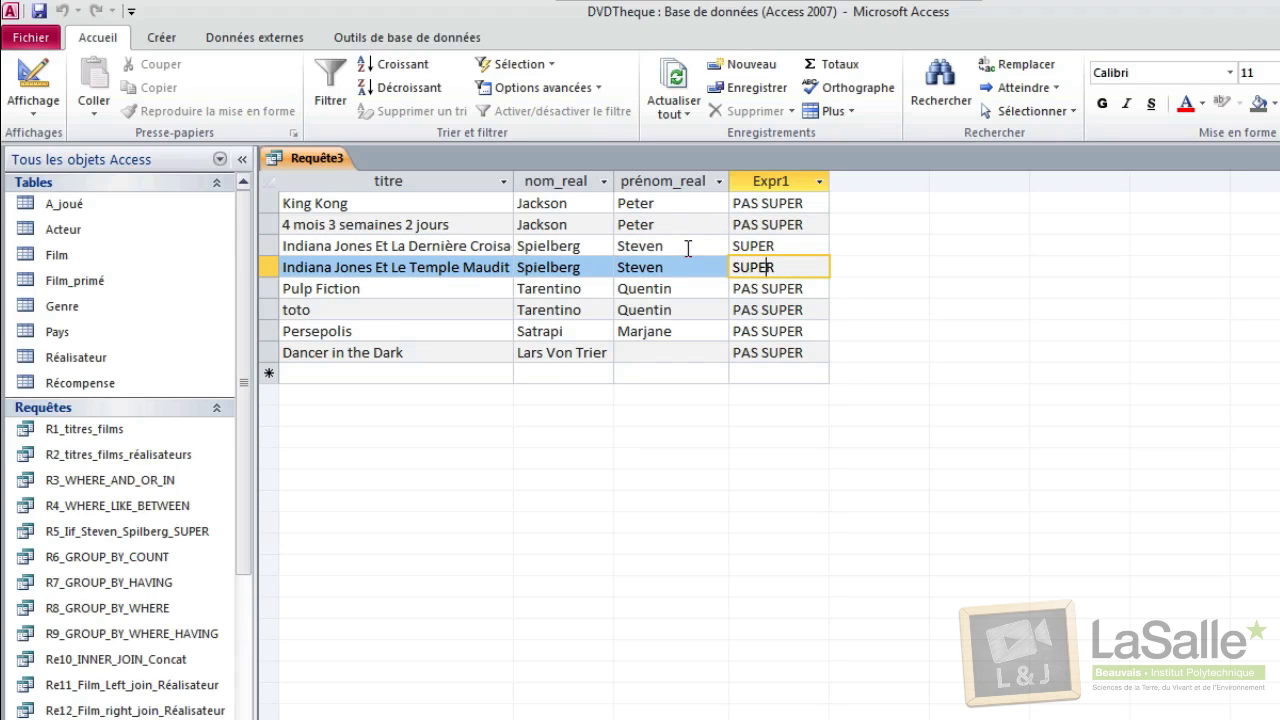
{"action": "left_click_drag", "start_coordinate": [262, 250], "coordinate": [265, 267]}
{"action": "left_click", "coordinate": [737, 206]}
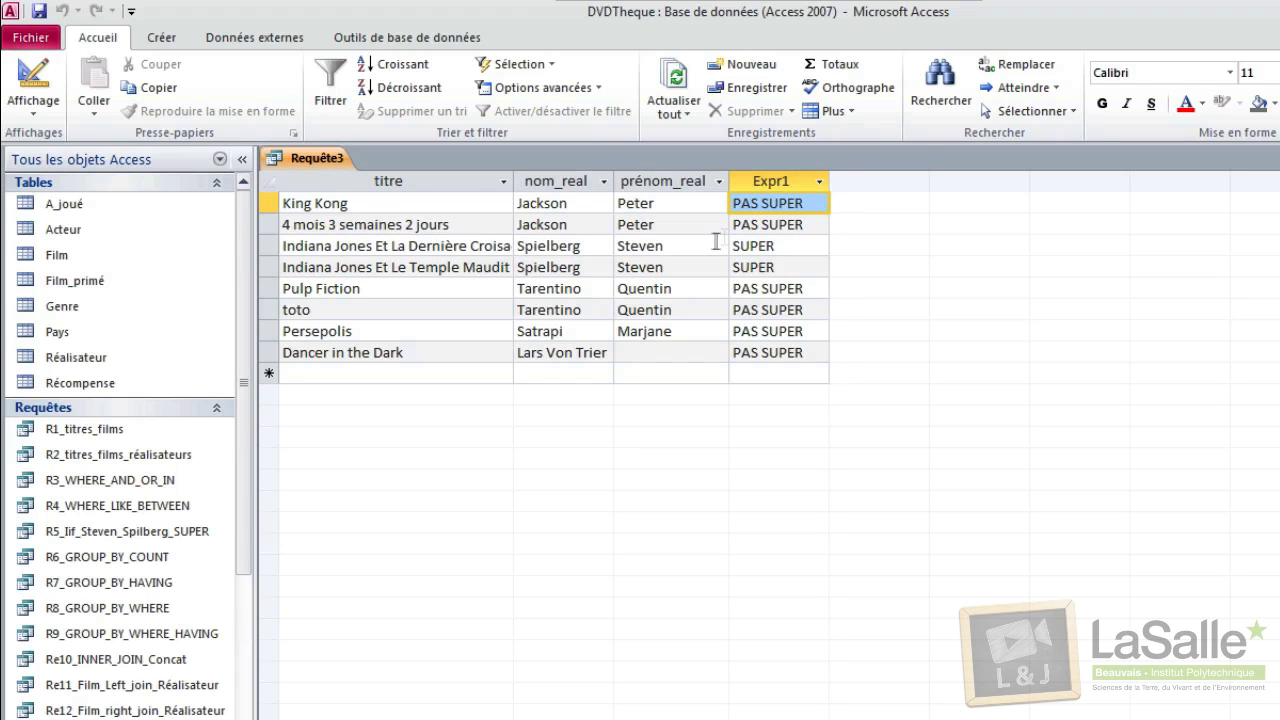
{"action": "left_click", "coordinate": [771, 184]}
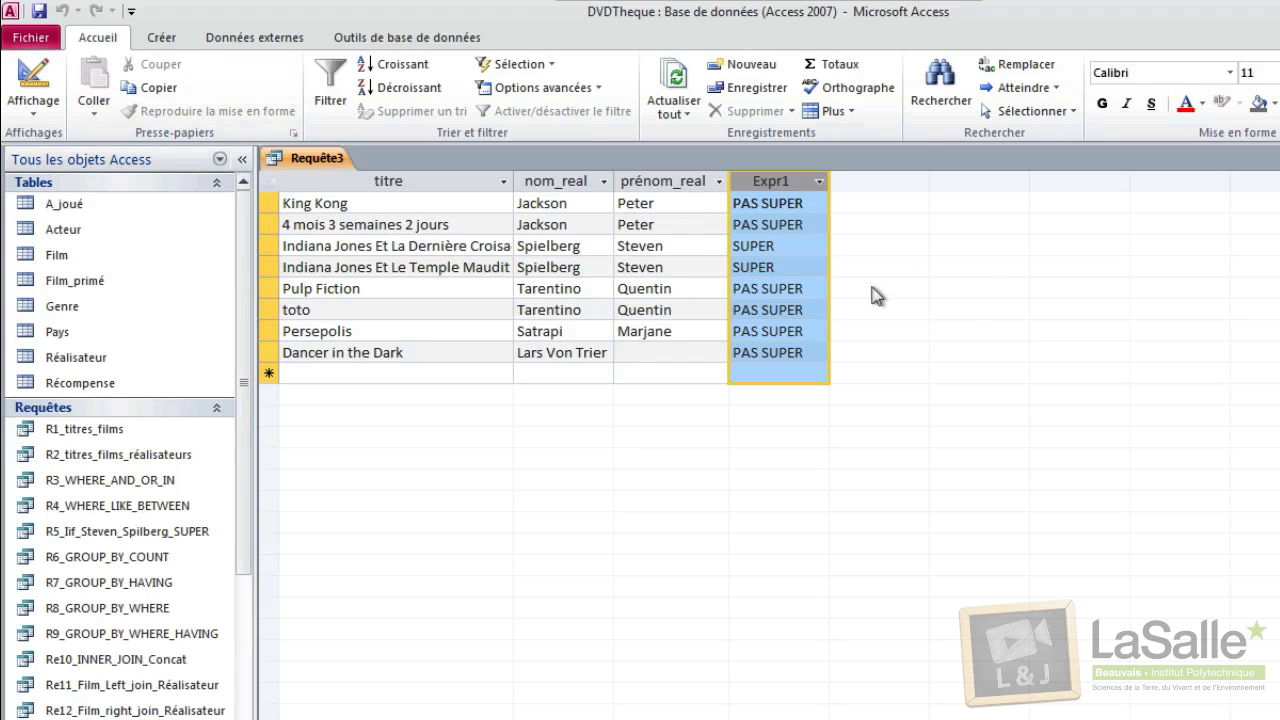
- Switch the query to SQL view and highlight the IIf expression that defines the calculated column
{"action": "left_click", "coordinate": [17, 110]}
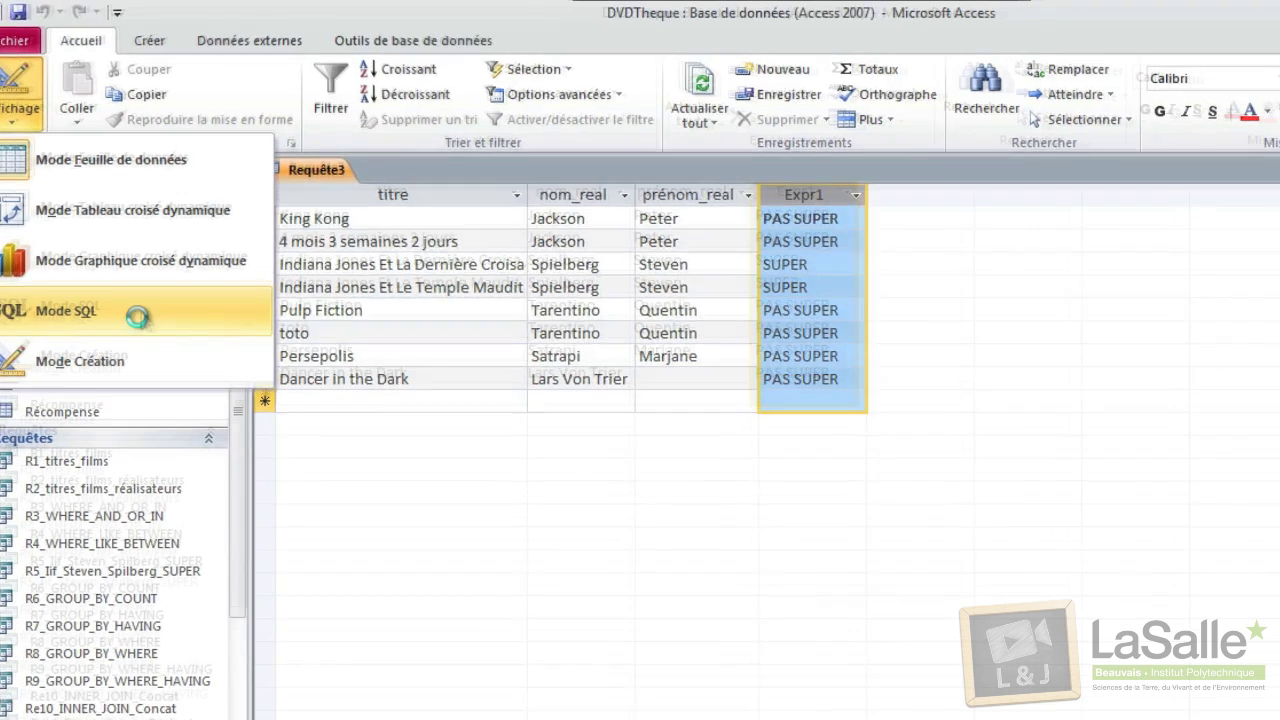
{"action": "left_click", "coordinate": [153, 297]}
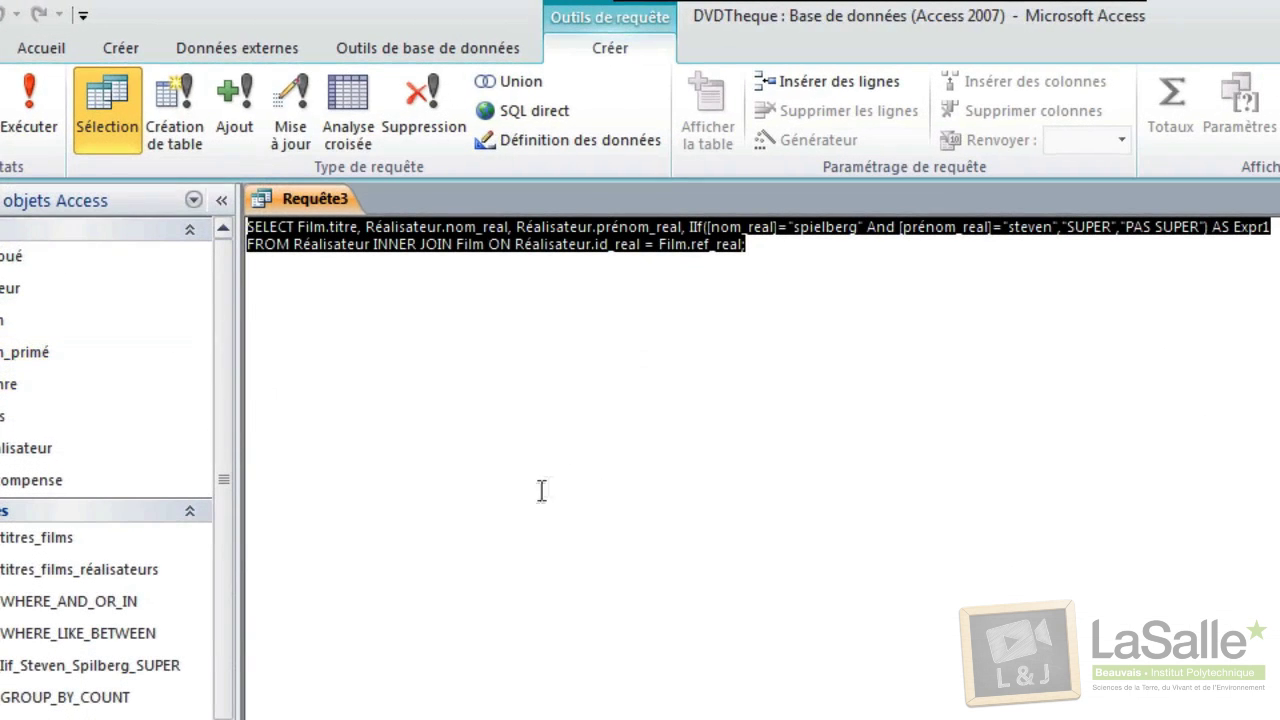
{"action": "left_click", "coordinate": [601, 463]}
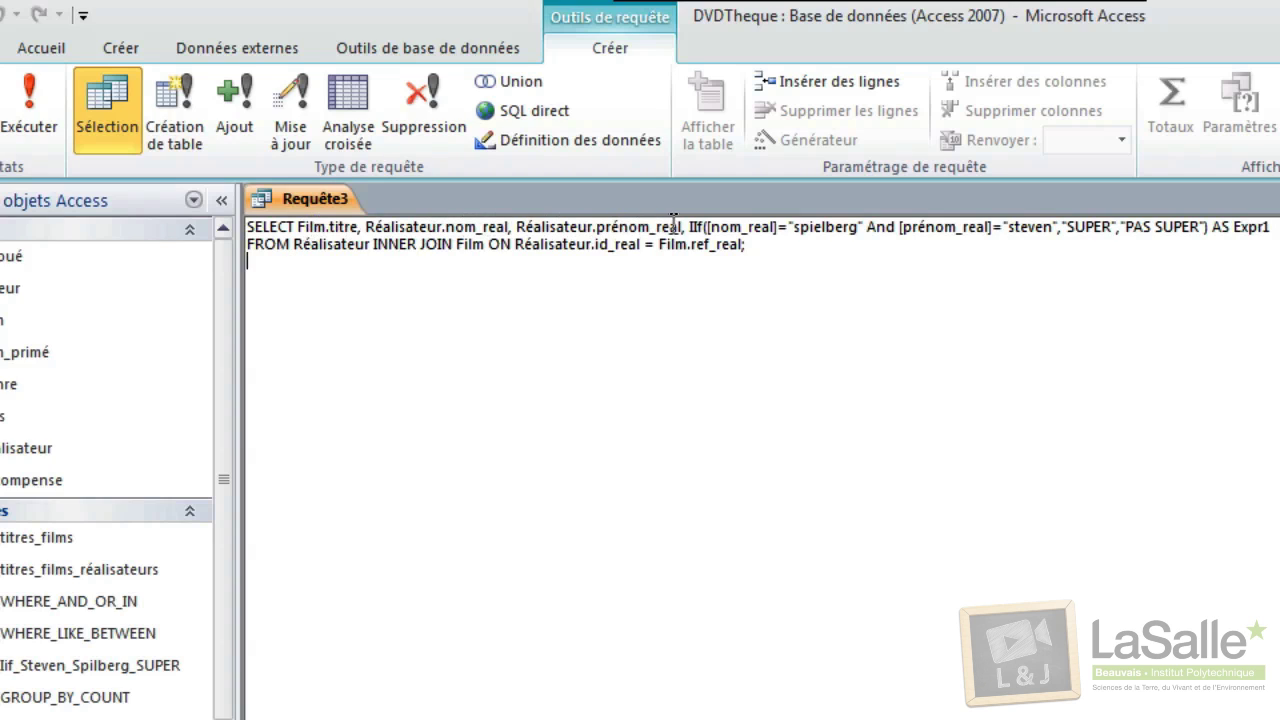
{"action": "left_click_drag", "start_coordinate": [686, 226], "coordinate": [1270, 226]}
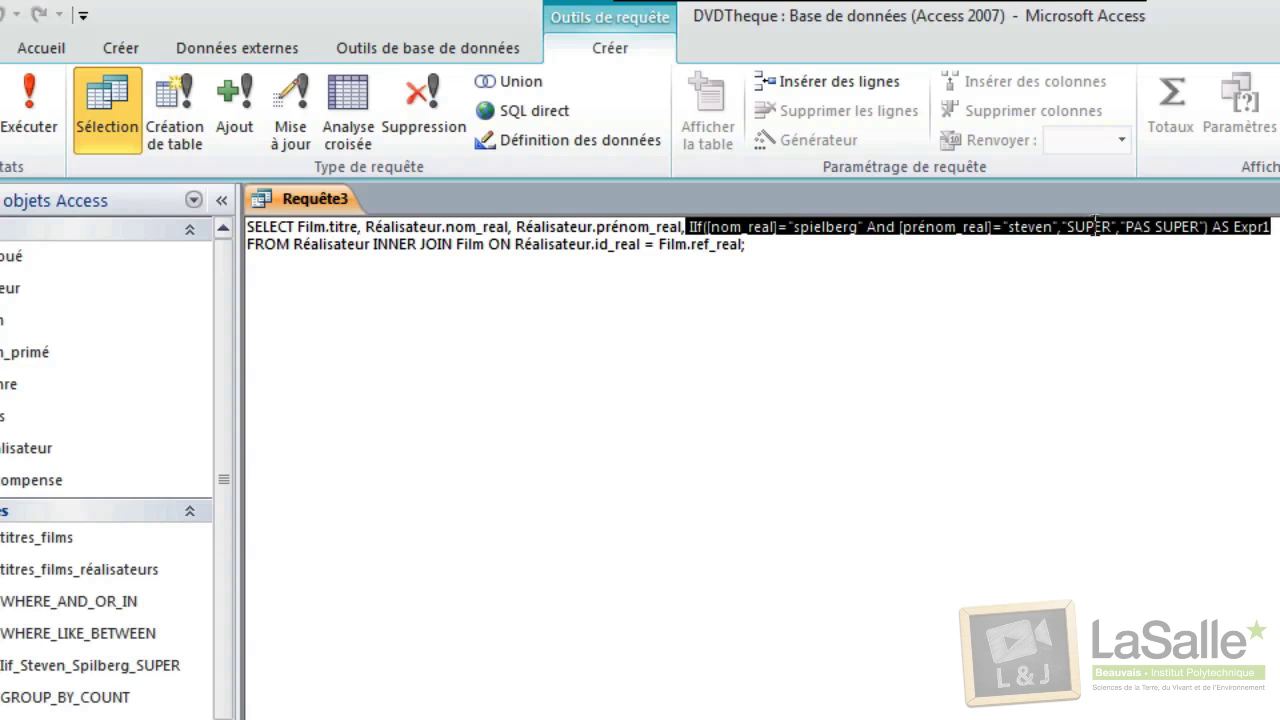
{"action": "left_click", "coordinate": [1062, 232]}
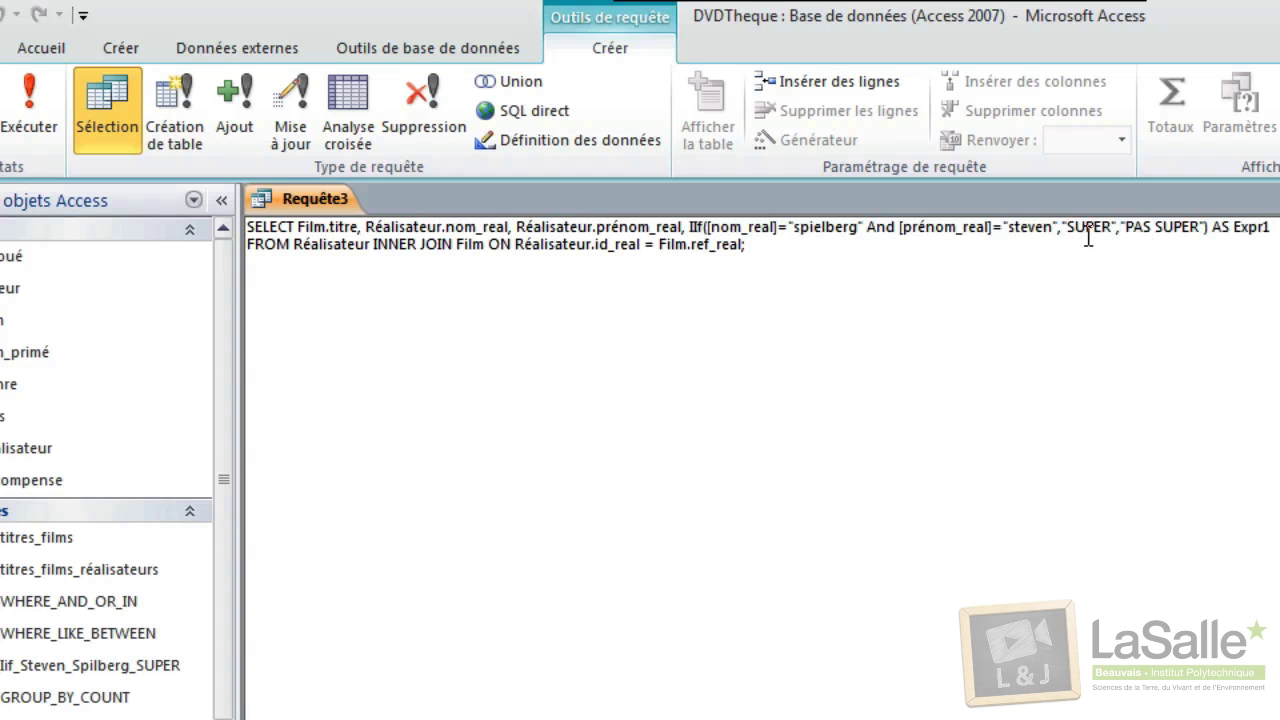
- Change the calculated column's alias in the SQL statement to Avis and display the query's results
{"action": "key", "text": "Right"}
{"action": "key", "text": "Right"}
{"action": "key", "text": "Right"}
{"action": "key", "text": "Right"}
{"action": "key", "text": "Delete"}
{"action": "key", "text": "Delete"}
{"action": "key", "text": "Delete"}
{"action": "key", "text": "Delete"}
{"action": "type", "text": "A"}
{"action": "left_click", "coordinate": [1234, 227]}
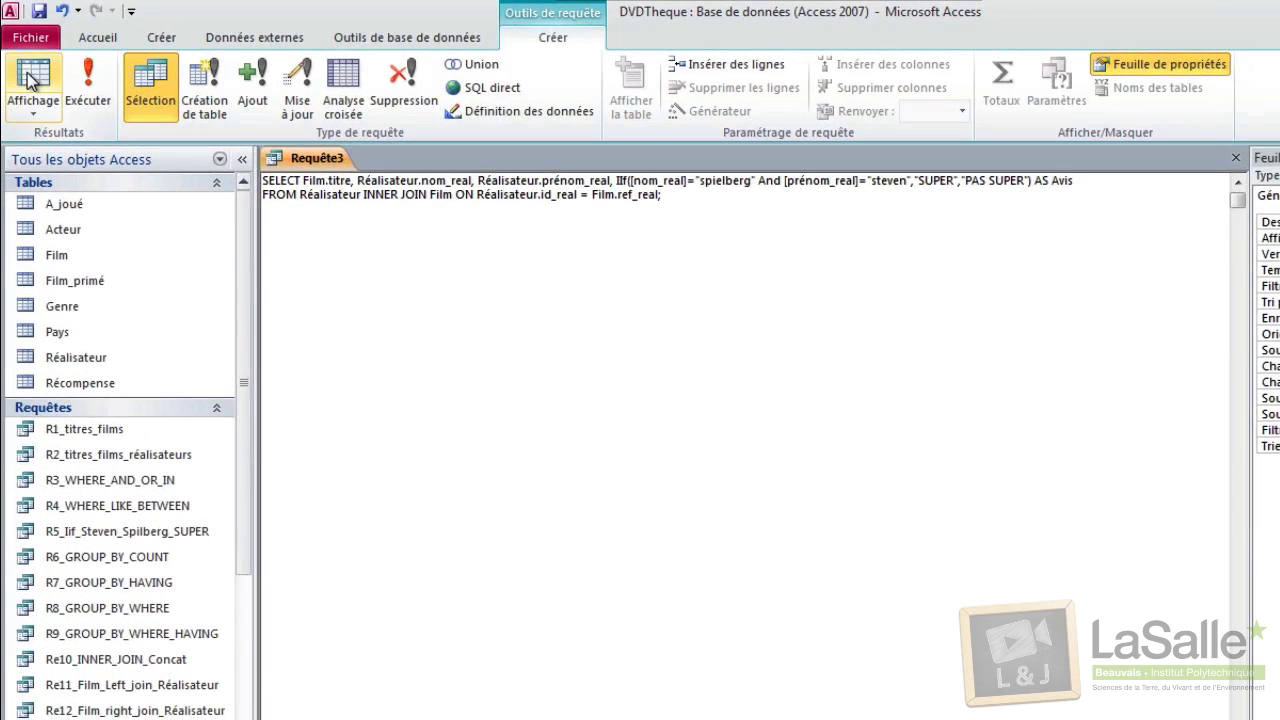
{"action": "left_click", "coordinate": [30, 82]}
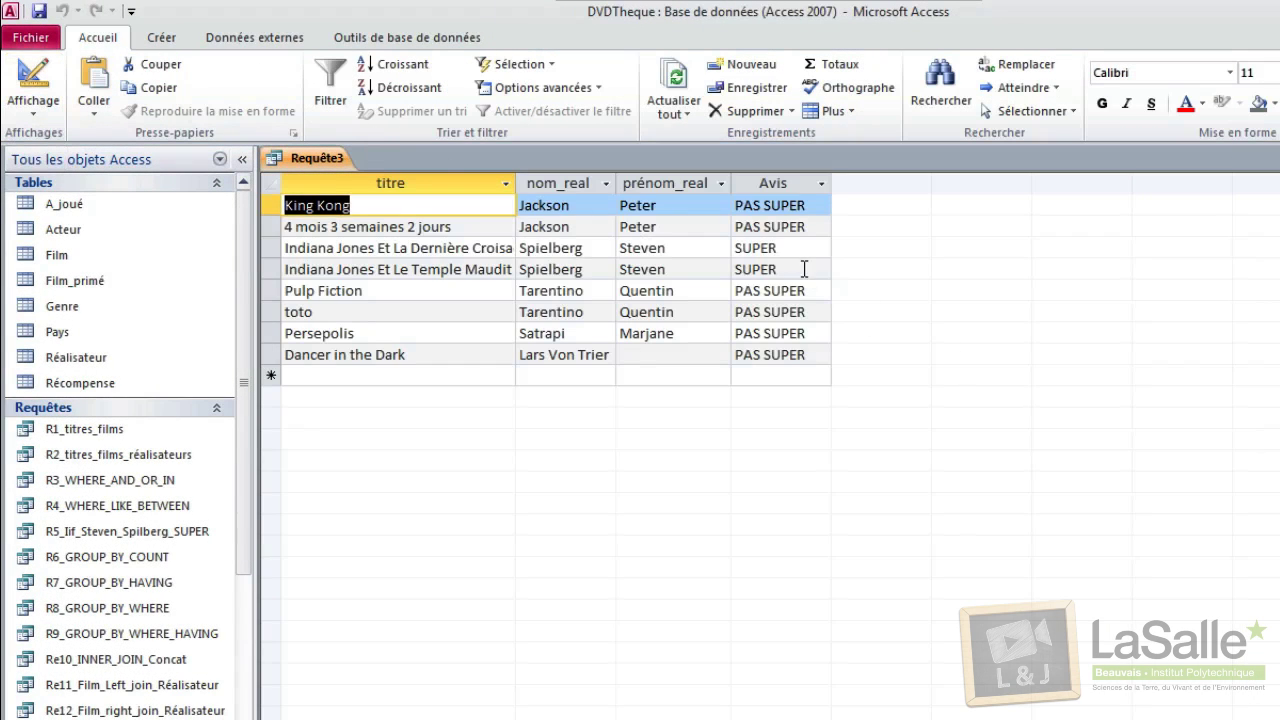
{"action": "left_click", "coordinate": [770, 183]}
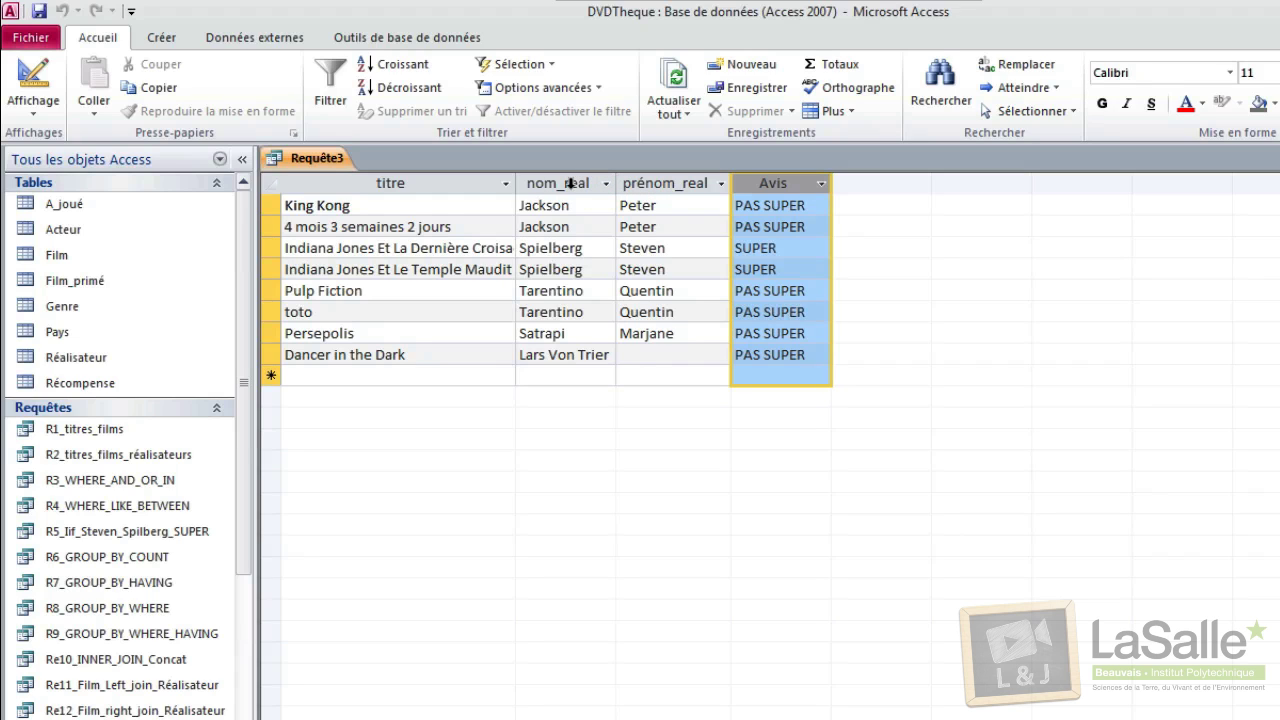
- Return the query to Design view and delete the calculated Avis column
{"action": "left_click", "coordinate": [48, 95]}
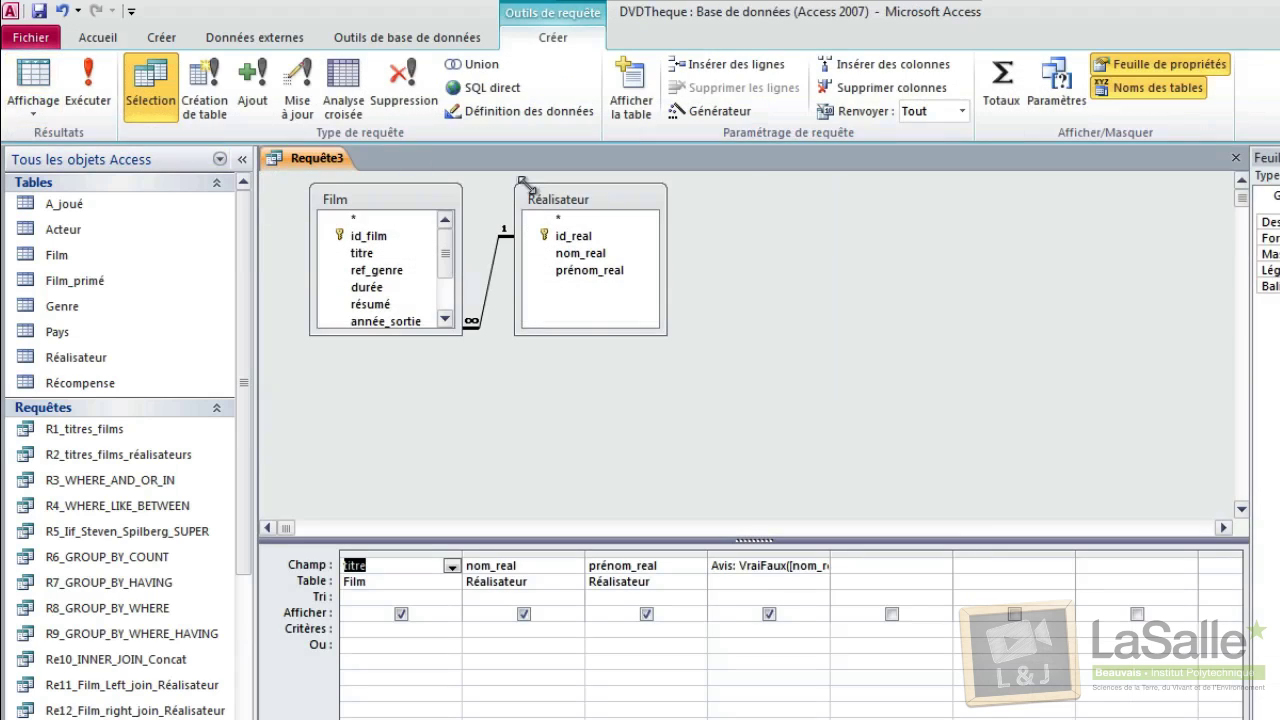
{"action": "left_click", "coordinate": [752, 554]}
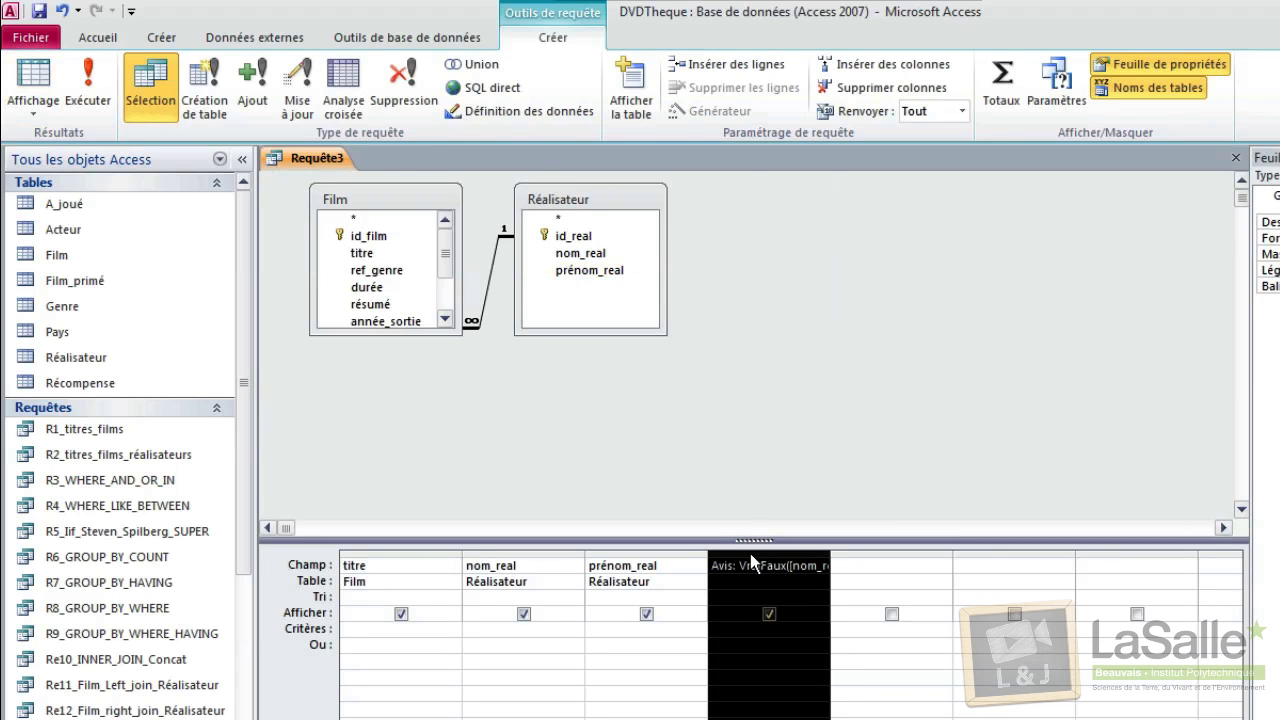
{"action": "key", "text": "Delete"}
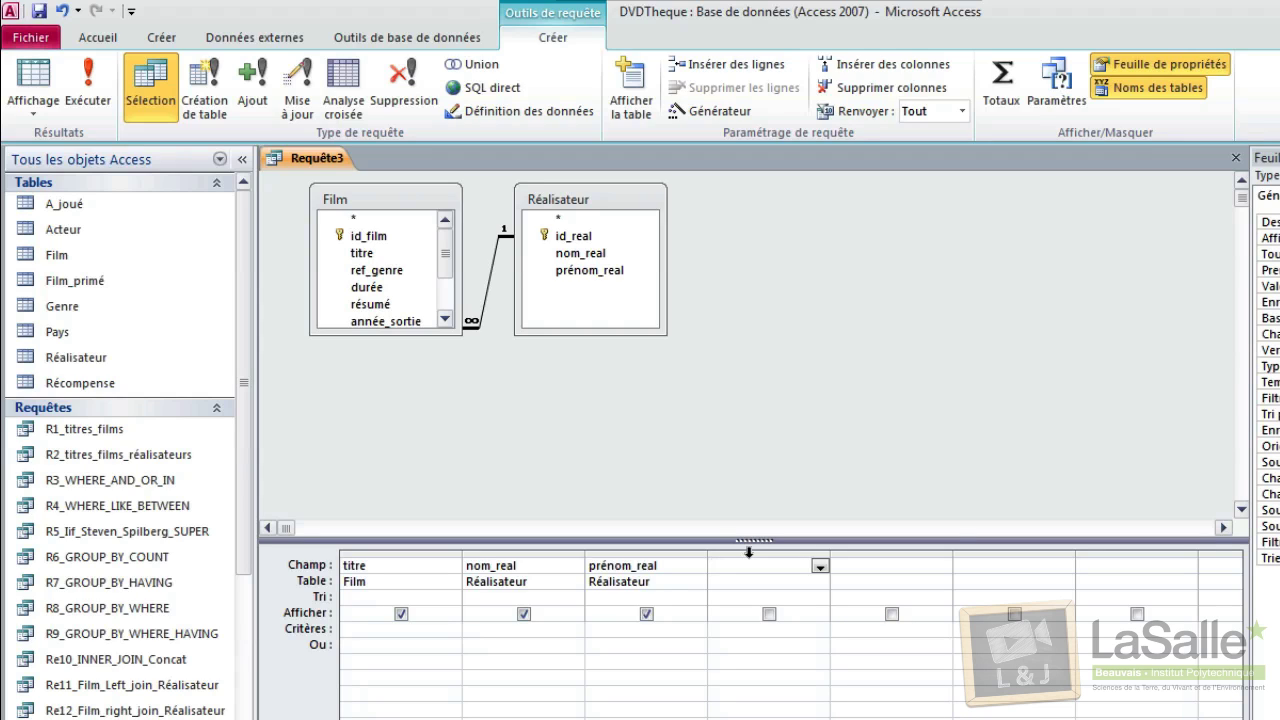
{"action": "type", "text": "nom"}
{"action": "key", "text": "BackSpace"}
{"action": "key", "text": "BackSpace"}
- Open the expression builder for the empty fourth column and insert the nom_real field from the database's Réalisateur table
{"action": "left_click", "coordinate": [715, 111]}
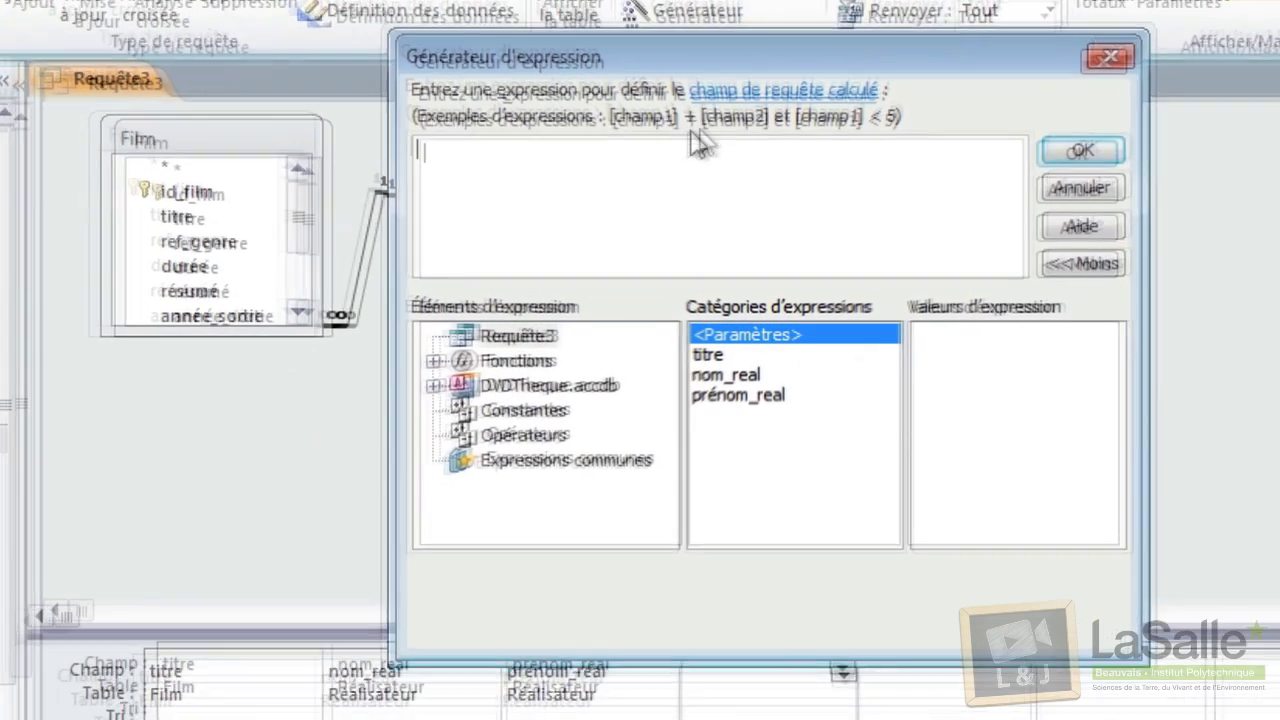
{"action": "left_click", "coordinate": [541, 348]}
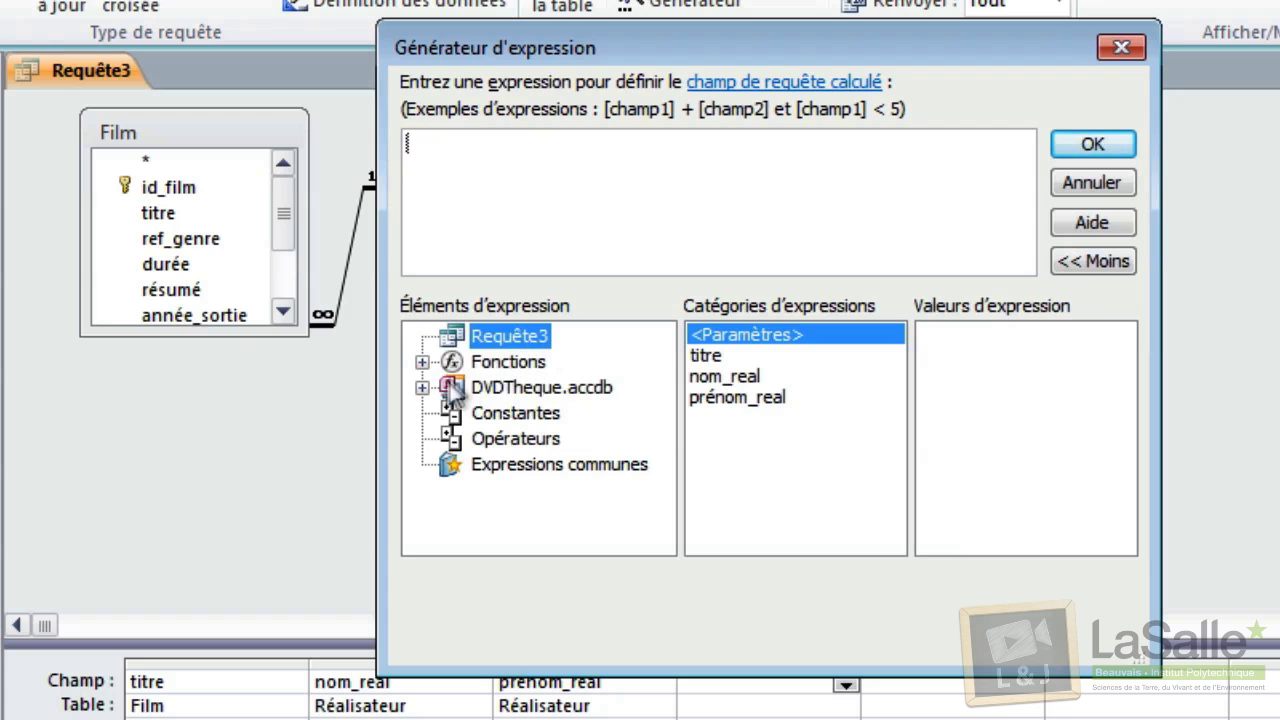
{"action": "left_click", "coordinate": [421, 387]}
{"action": "left_click", "coordinate": [453, 410]}
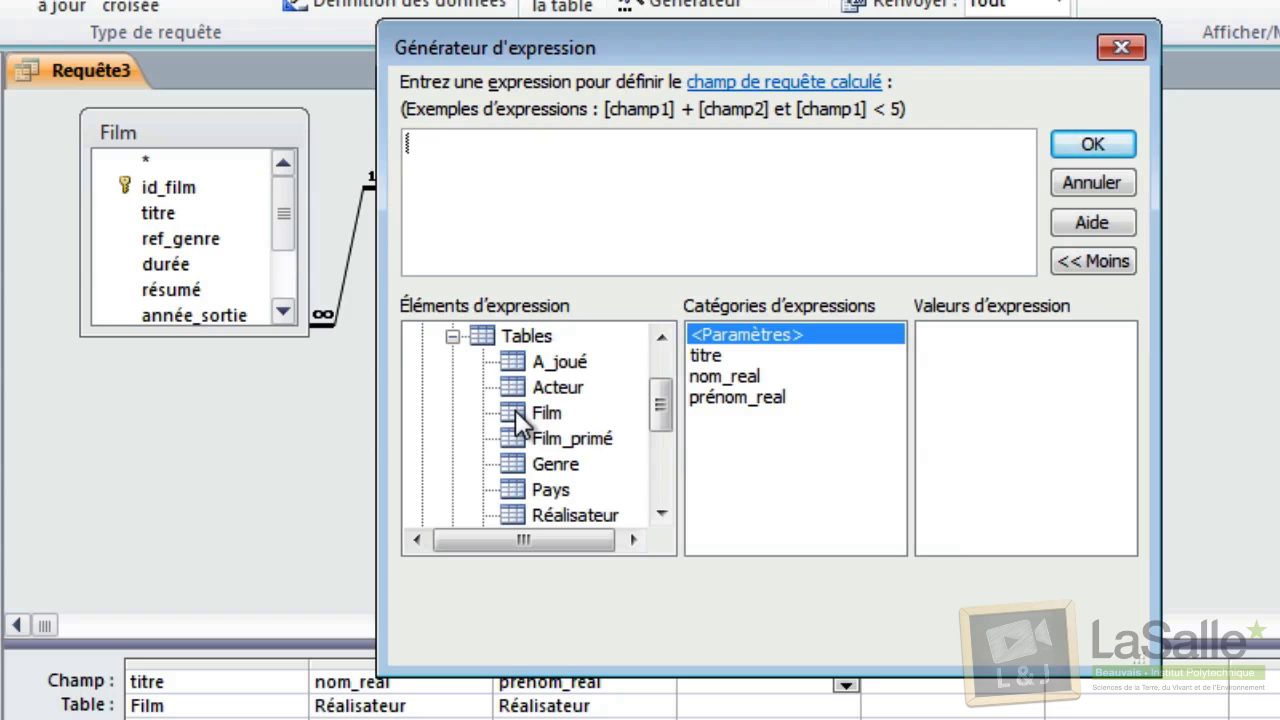
{"action": "scroll", "coordinate": [526, 406], "scroll_direction": "down", "scroll_amount": 2}
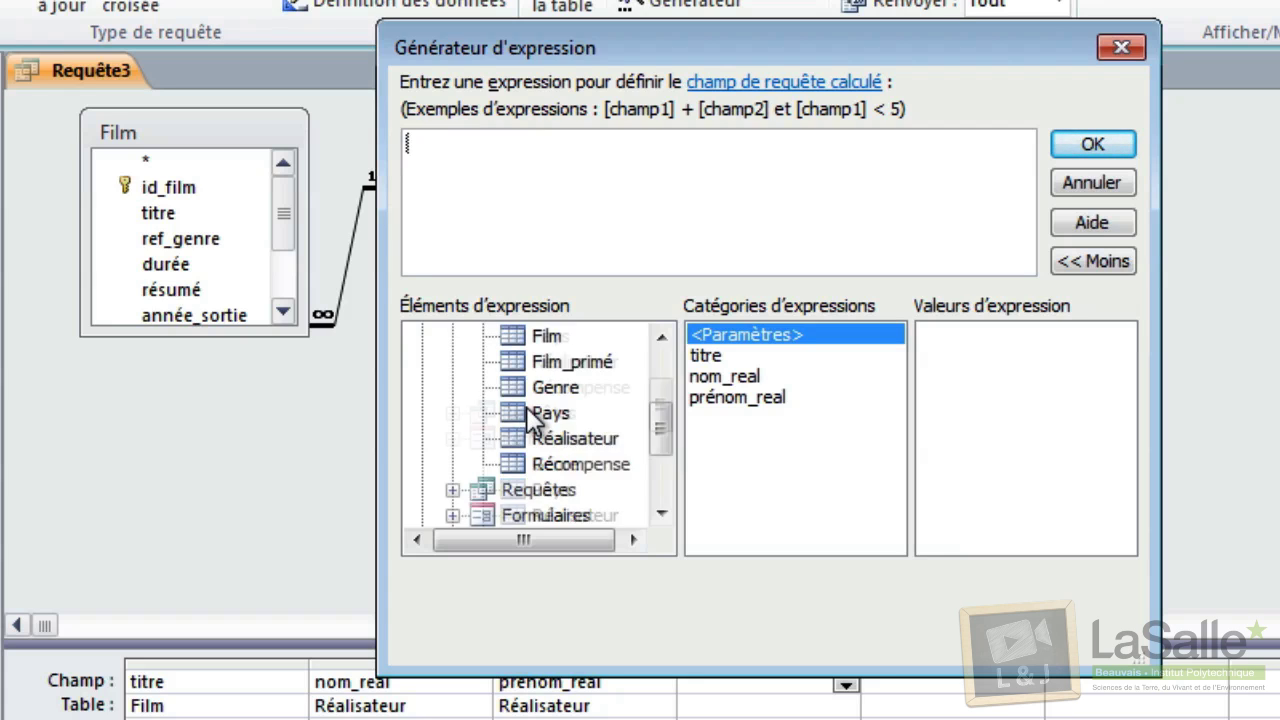
{"action": "scroll", "coordinate": [538, 396], "scroll_direction": "up", "scroll_amount": 1}
{"action": "left_click", "coordinate": [563, 430]}
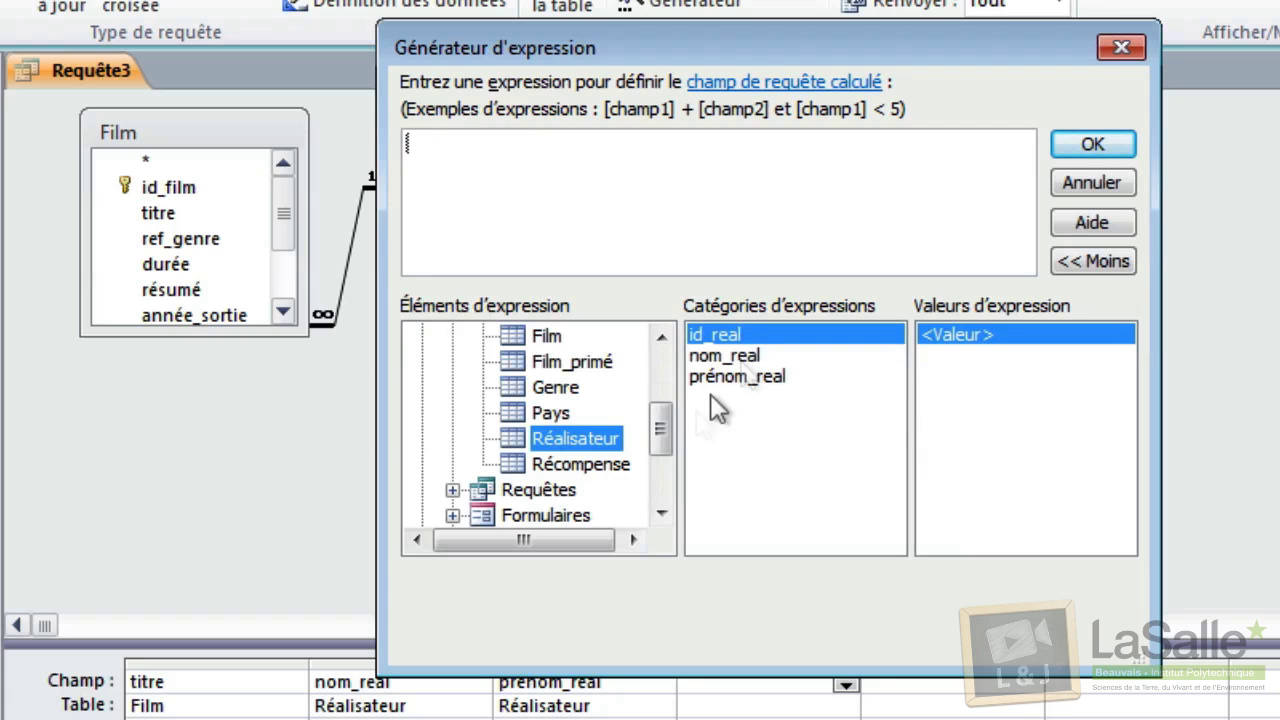
{"action": "double_click", "coordinate": [728, 358]}
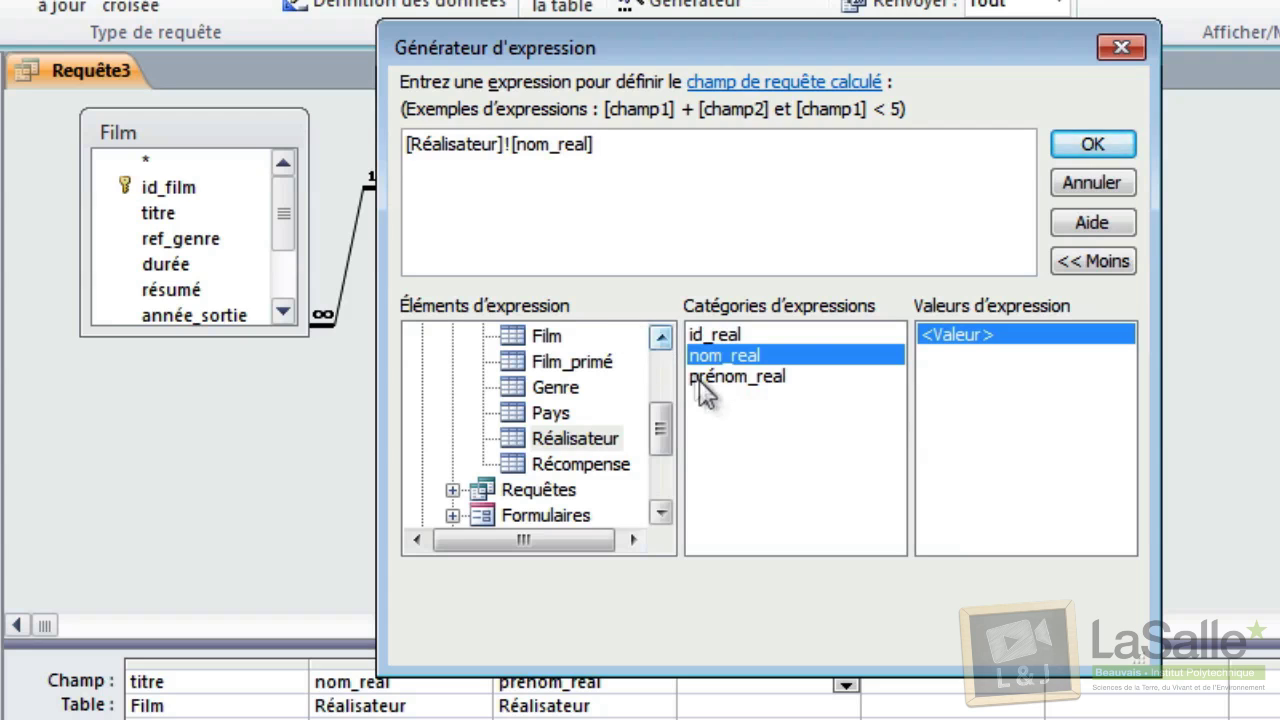
- Append the concatenation operator &, a space string " " and a second & operator to the expression
{"action": "left_click_drag", "start_coordinate": [660, 445], "coordinate": [656, 474]}
{"action": "left_click", "coordinate": [533, 463]}
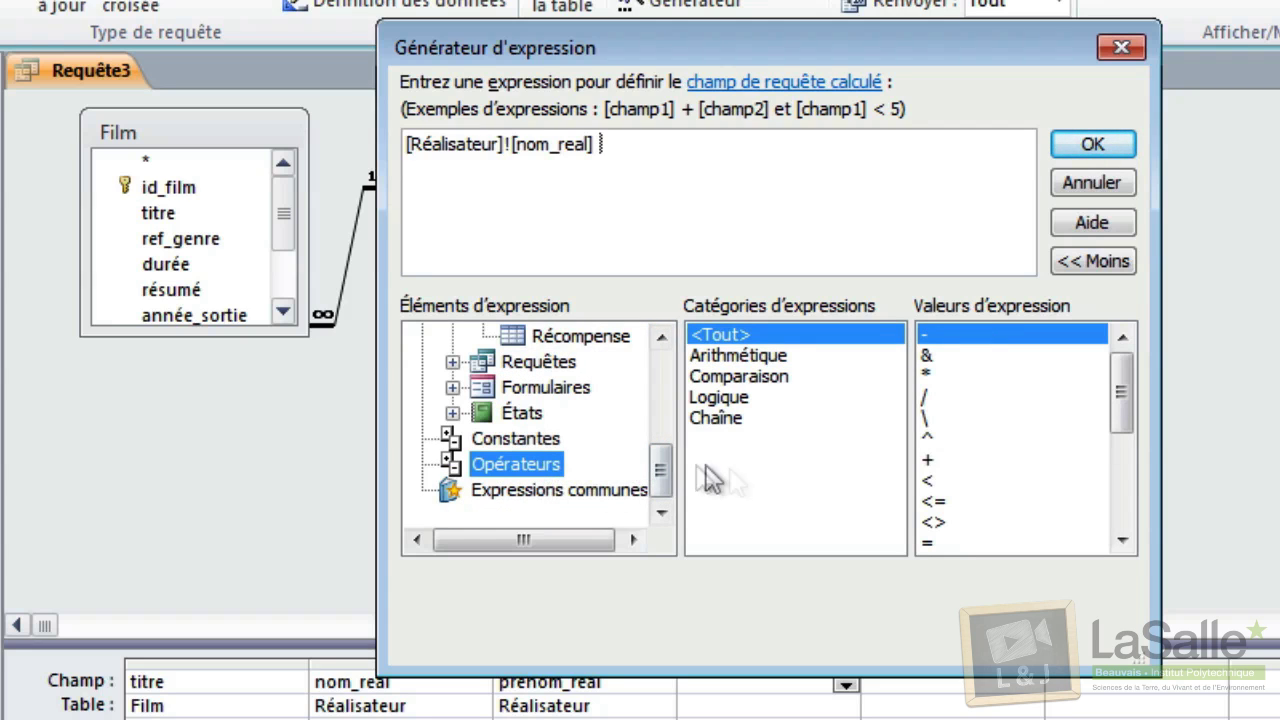
{"action": "left_click", "coordinate": [943, 355]}
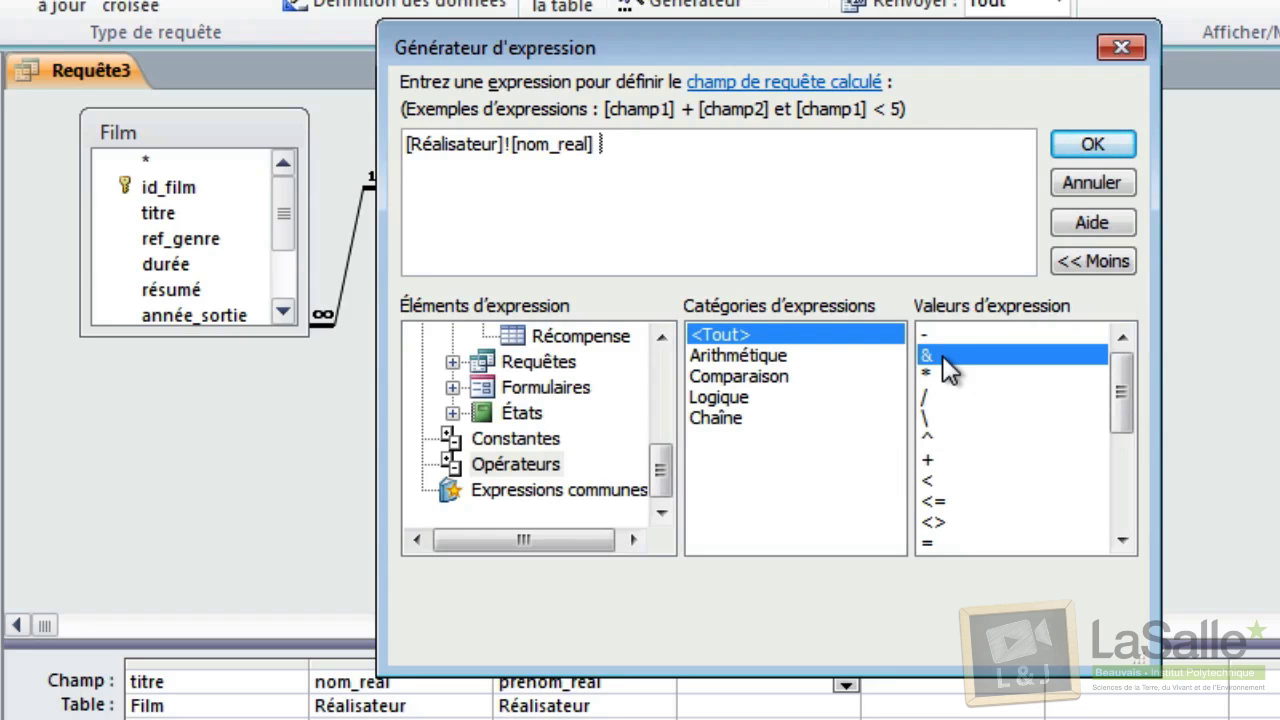
{"action": "double_click", "coordinate": [942, 358]}
{"action": "type", "text": "\" \""}
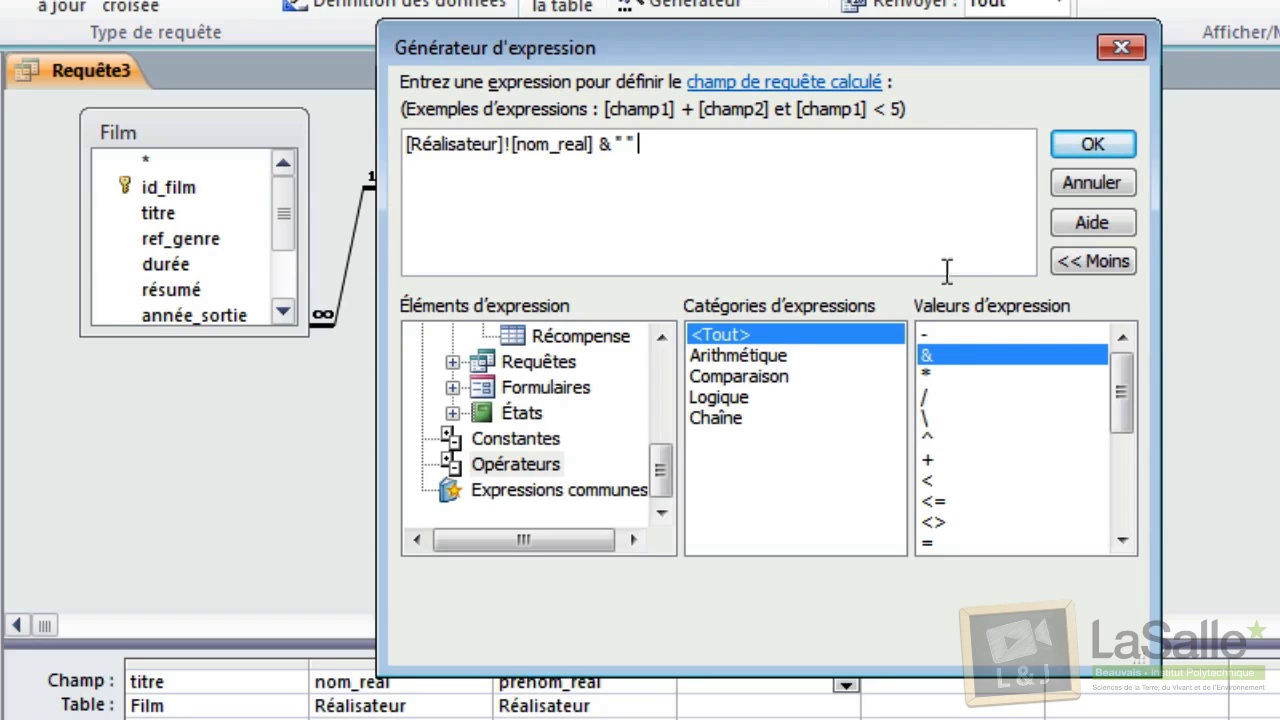
{"action": "double_click", "coordinate": [949, 354]}
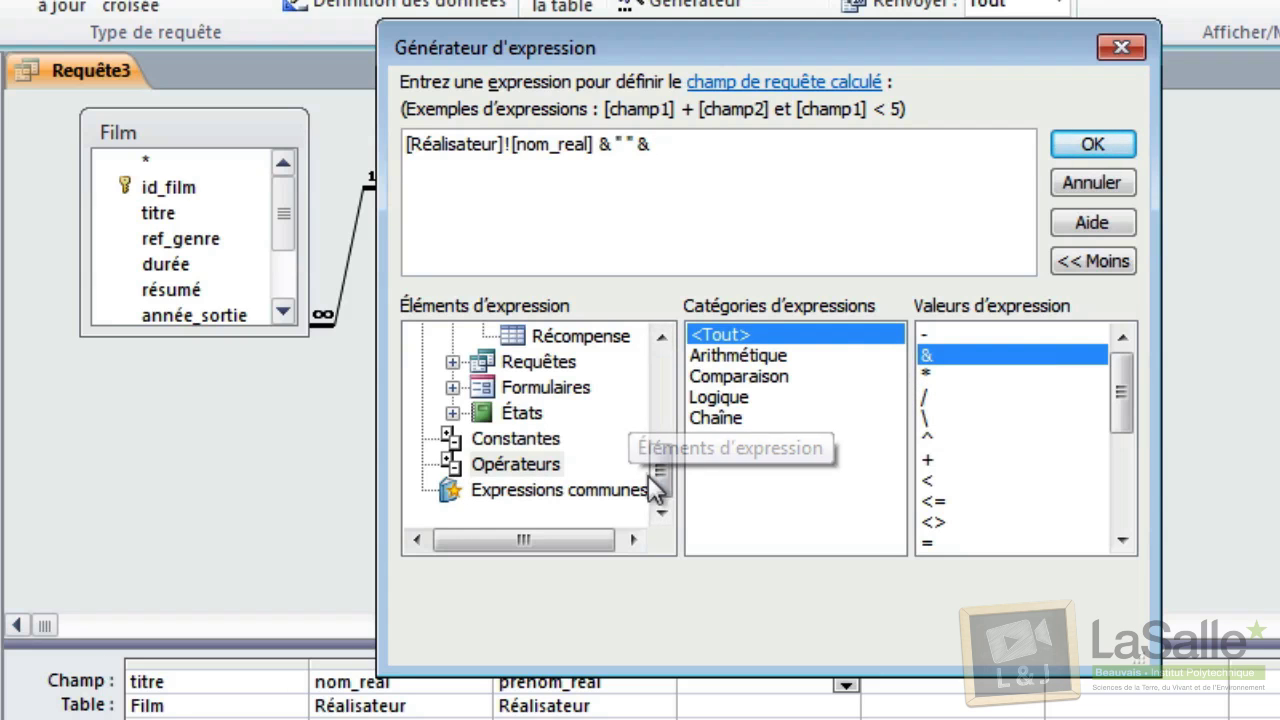
- Append the Réalisateur table's prénom_real field to the end of the concatenation
{"action": "left_click_drag", "start_coordinate": [663, 486], "coordinate": [661, 450]}
{"action": "left_click", "coordinate": [612, 440]}
{"action": "double_click", "coordinate": [726, 378]}
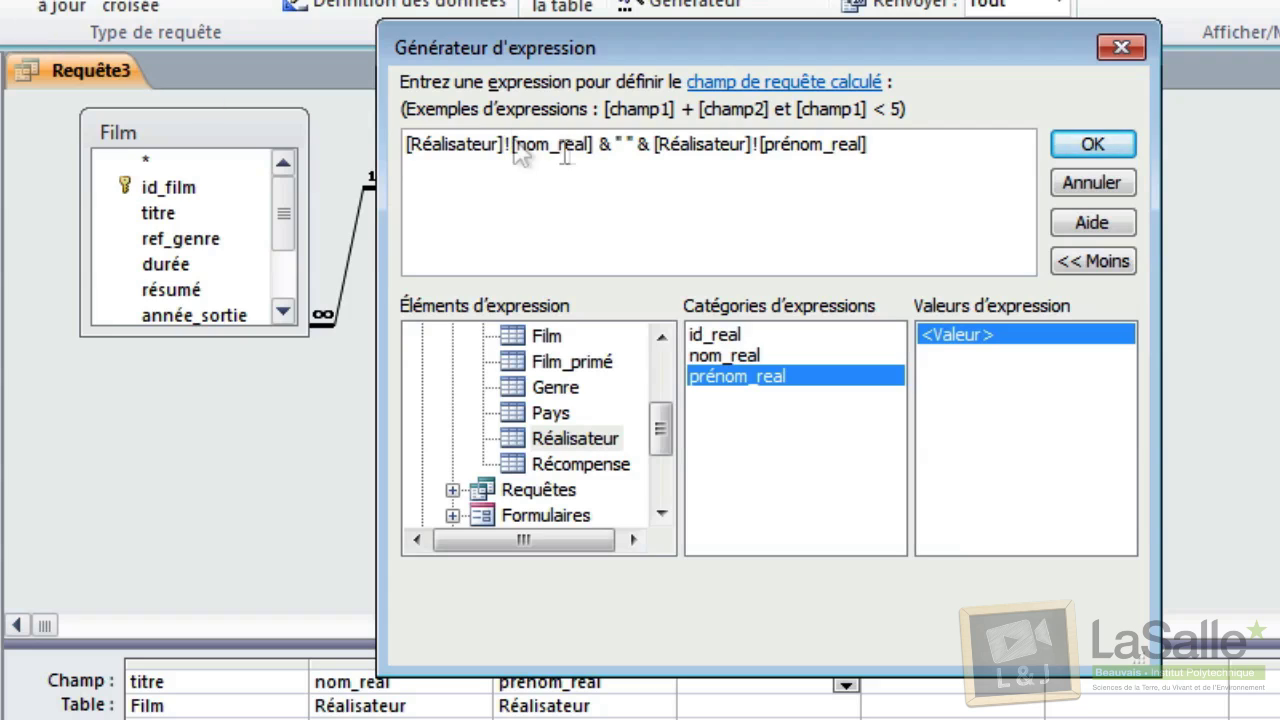
- Name the concatenated expression Realisateur by prefixing it with "Realisateur:" and validate it into the query's fourth column
{"action": "left_click", "coordinate": [406, 145]}
{"action": "type", "text": "Realisateur"}
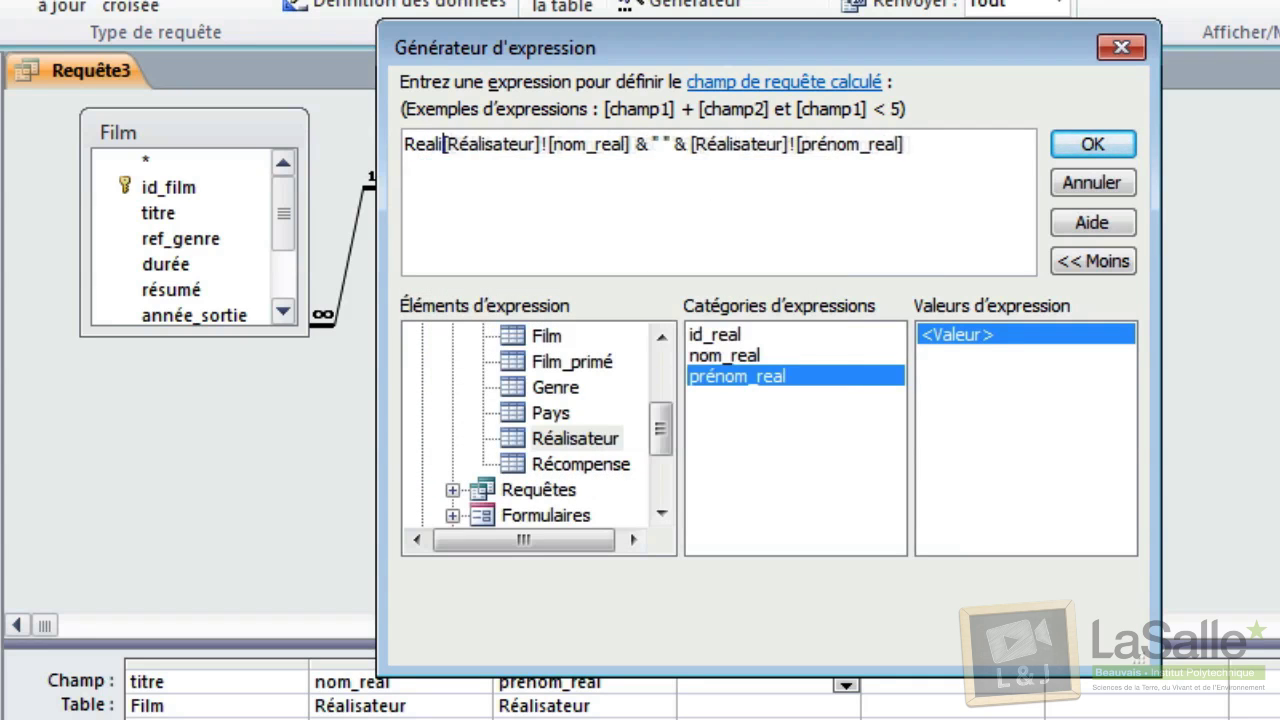
{"action": "type", "text": ":"}
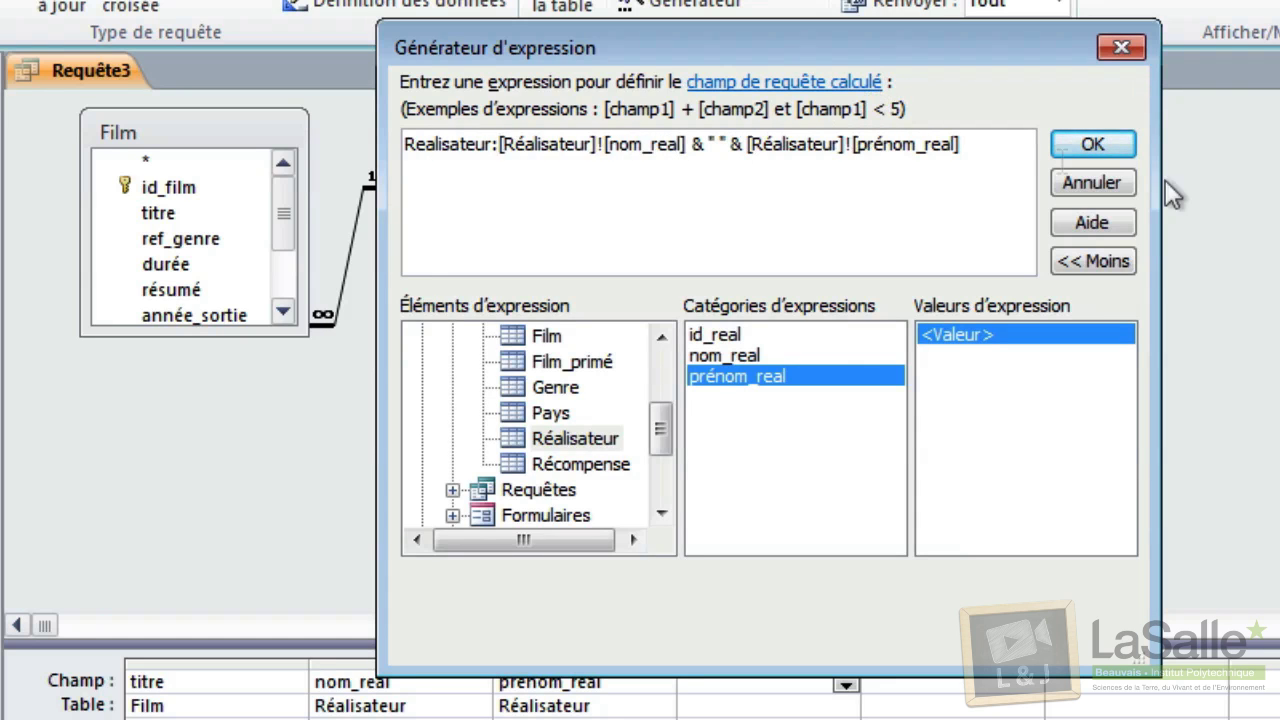
{"action": "left_click", "coordinate": [1122, 145]}
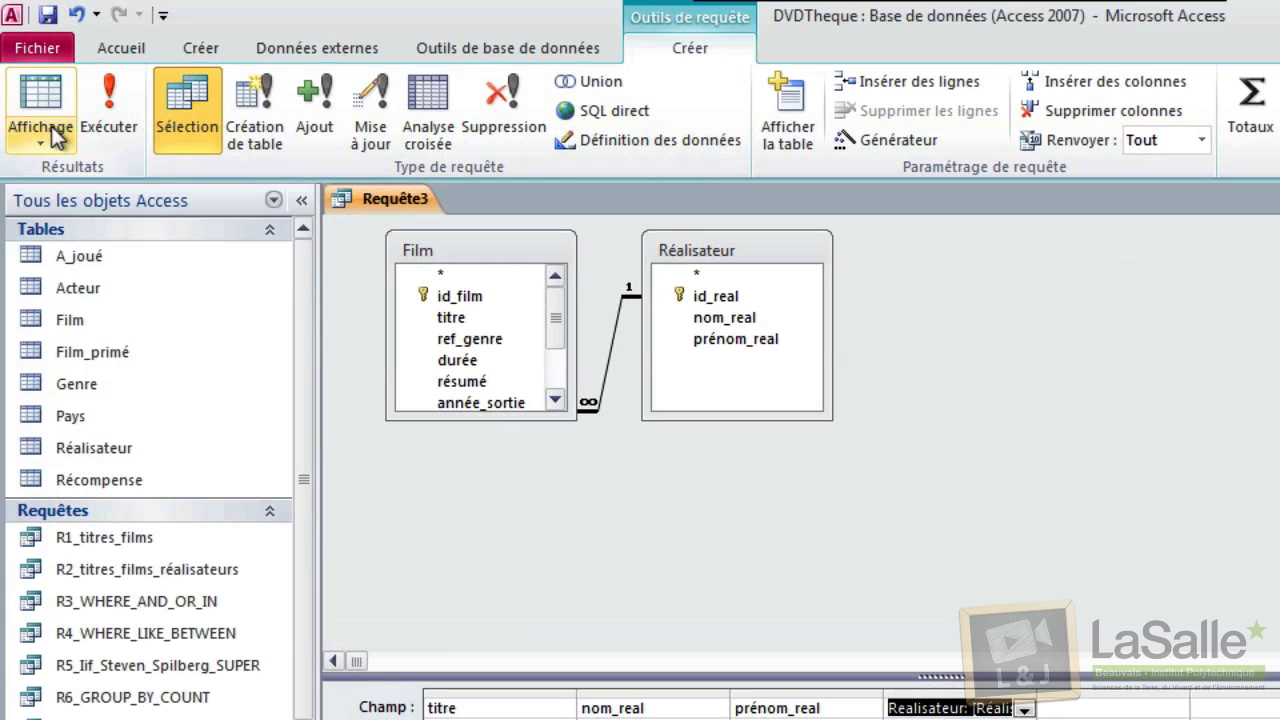
- Show the query's SQL code and examine how the concatenation and its Realisateur alias are written
{"action": "left_click", "coordinate": [40, 135]}
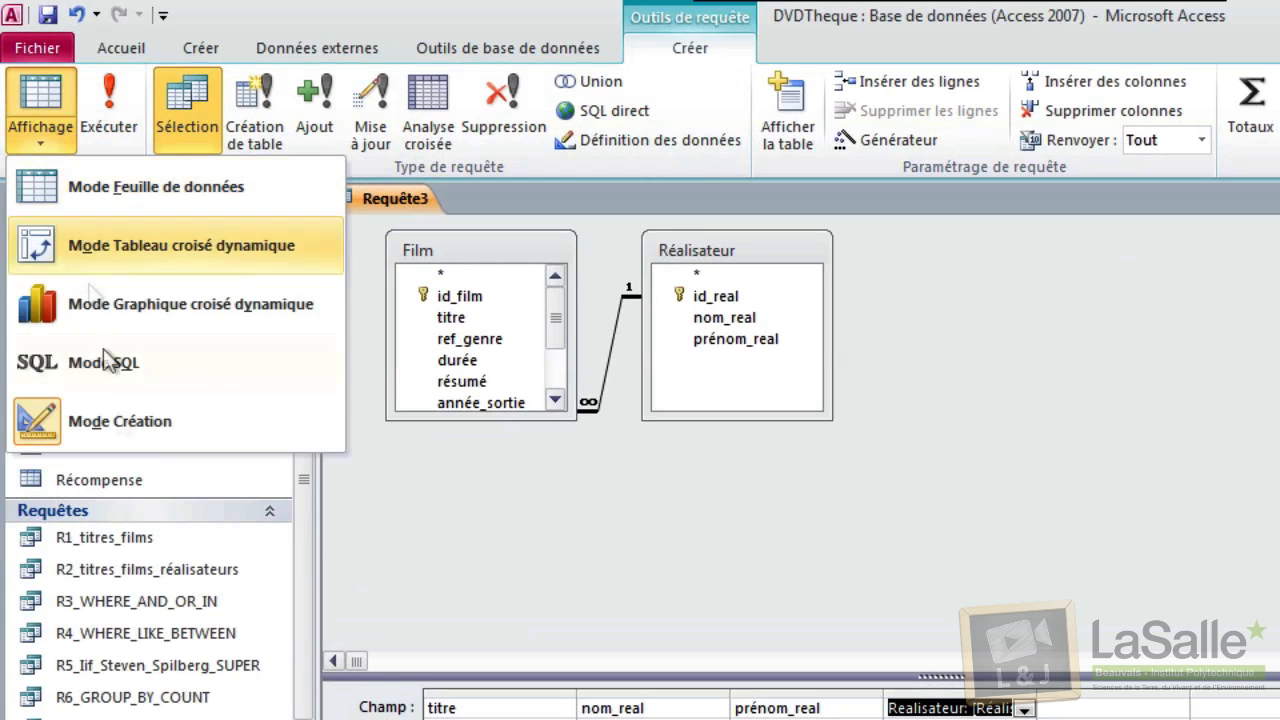
{"action": "left_click", "coordinate": [90, 360]}
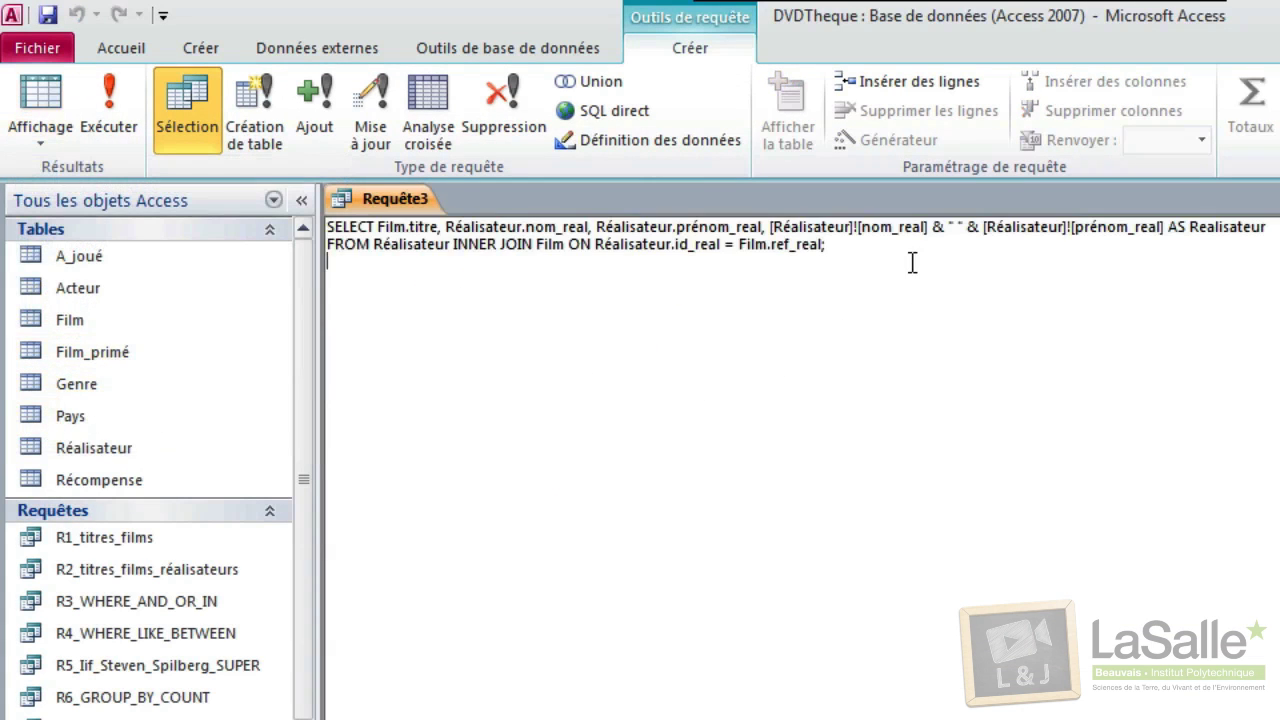
{"action": "left_click_drag", "start_coordinate": [1159, 232], "coordinate": [1027, 596]}
{"action": "left_click", "coordinate": [1120, 411]}
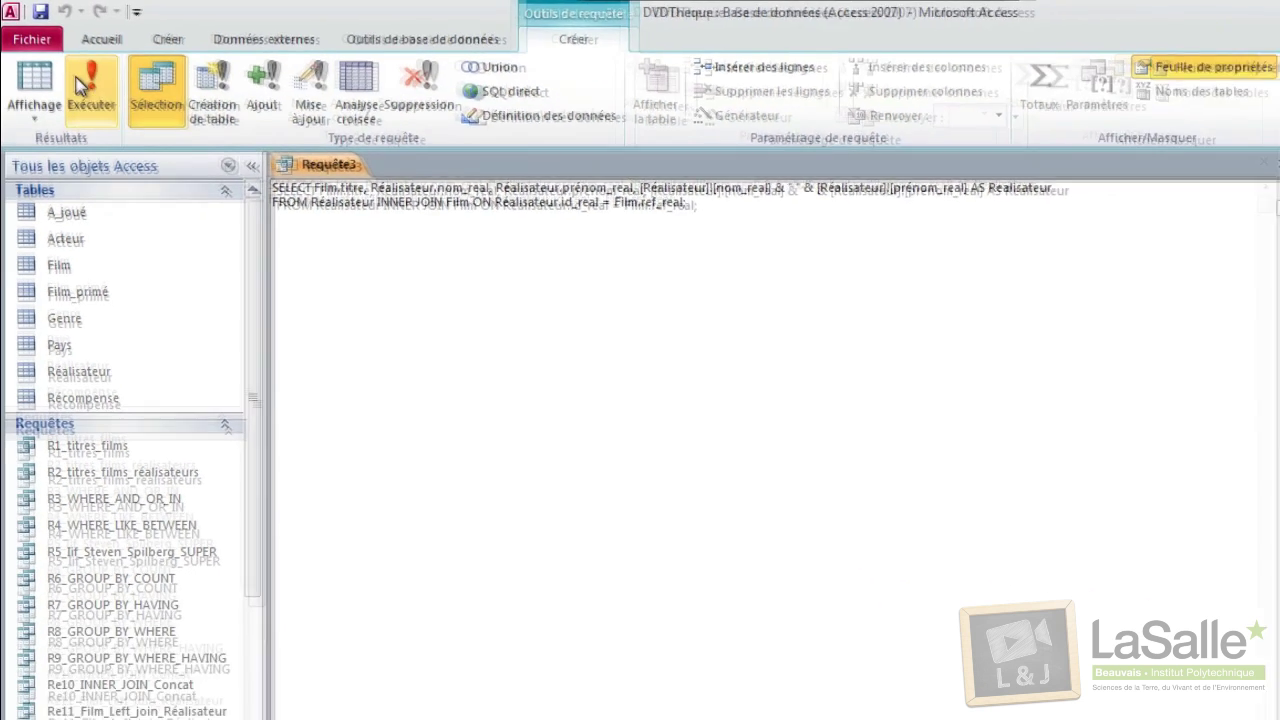
- Run the query and widen the Realisateur column so the full director names fit
{"action": "left_click", "coordinate": [108, 105]}
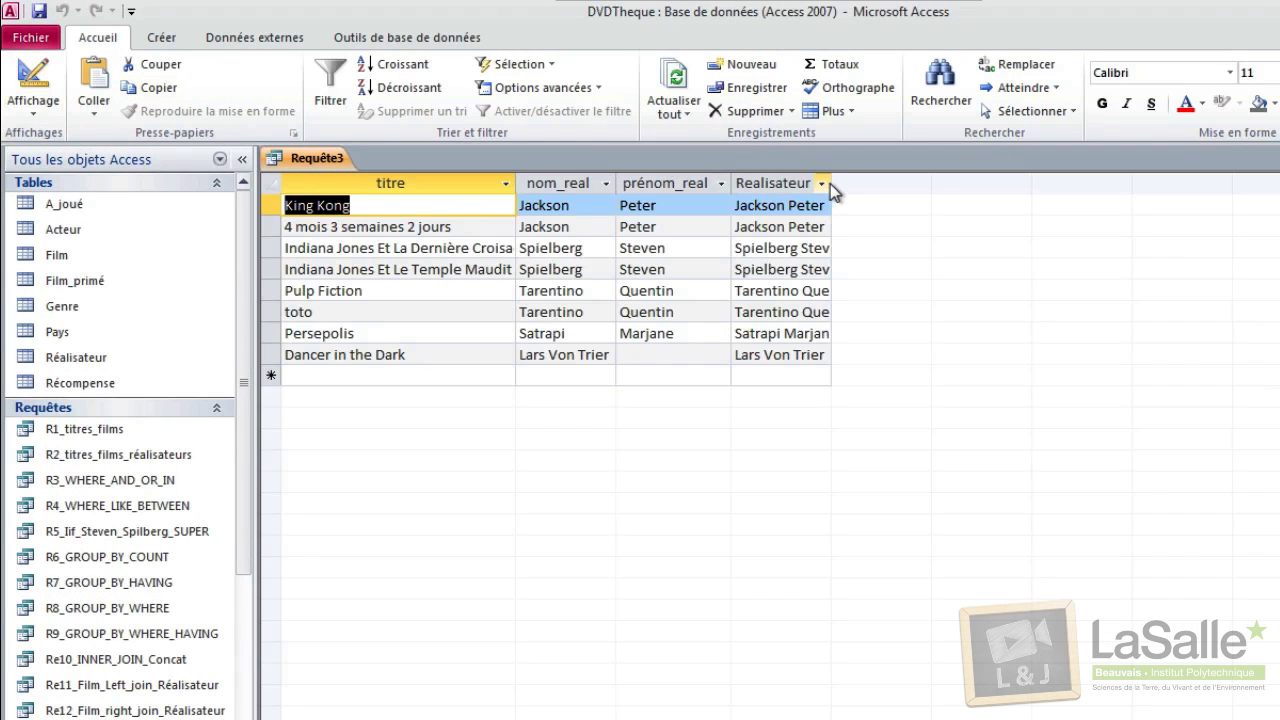
{"action": "left_click_drag", "start_coordinate": [829, 190], "coordinate": [916, 190]}
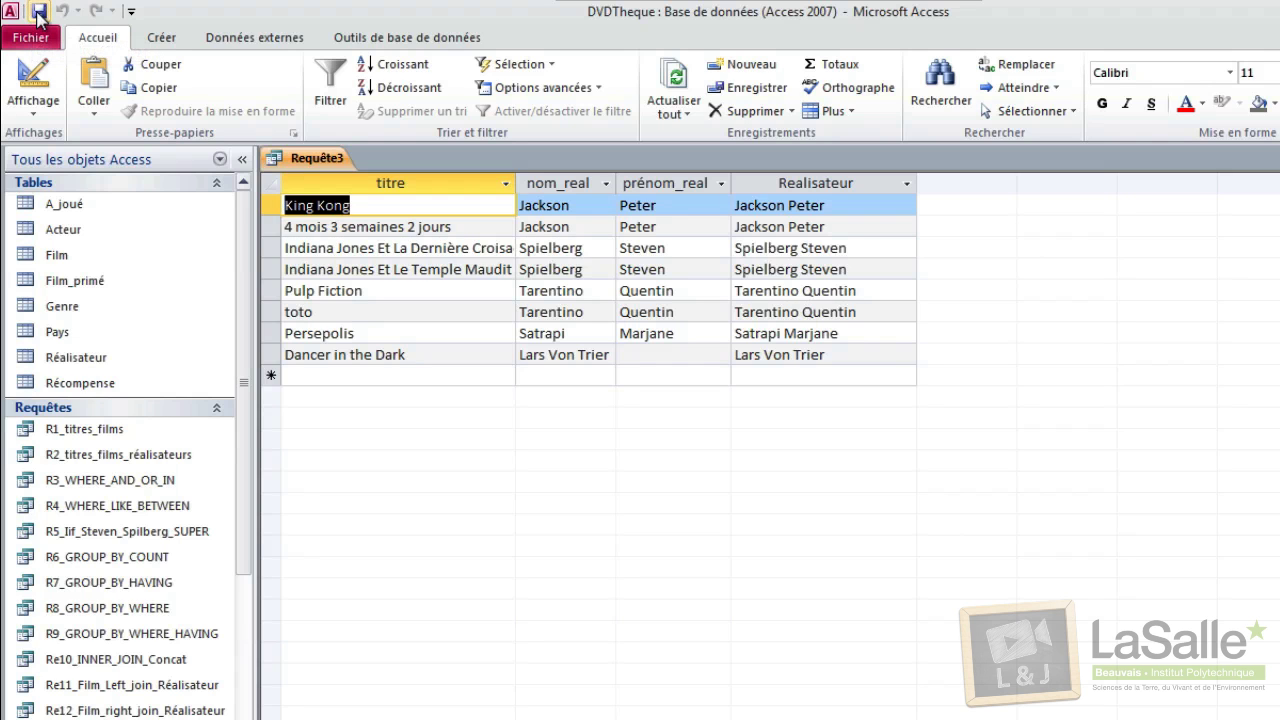
- Return to Design view, open the expression builder for the empty fifth column and insert the built-in IIf function
{"action": "left_click", "coordinate": [33, 80]}
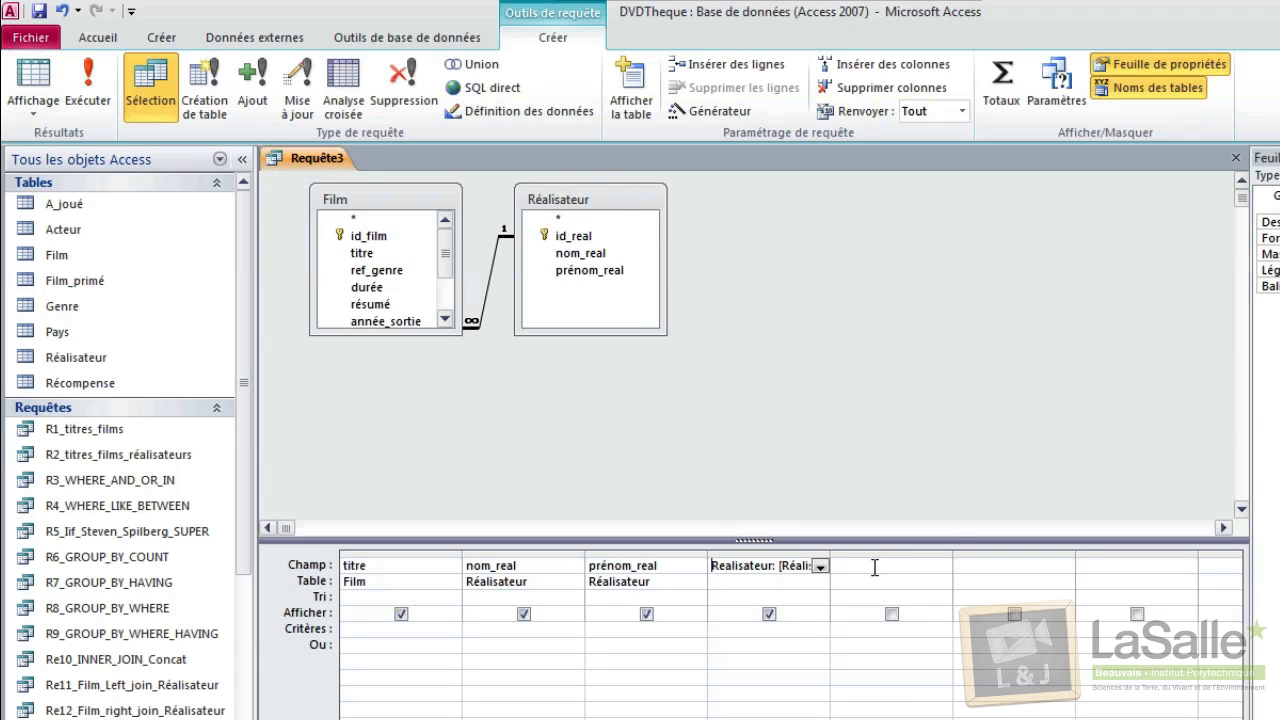
{"action": "left_click", "coordinate": [874, 567]}
{"action": "left_click", "coordinate": [712, 110]}
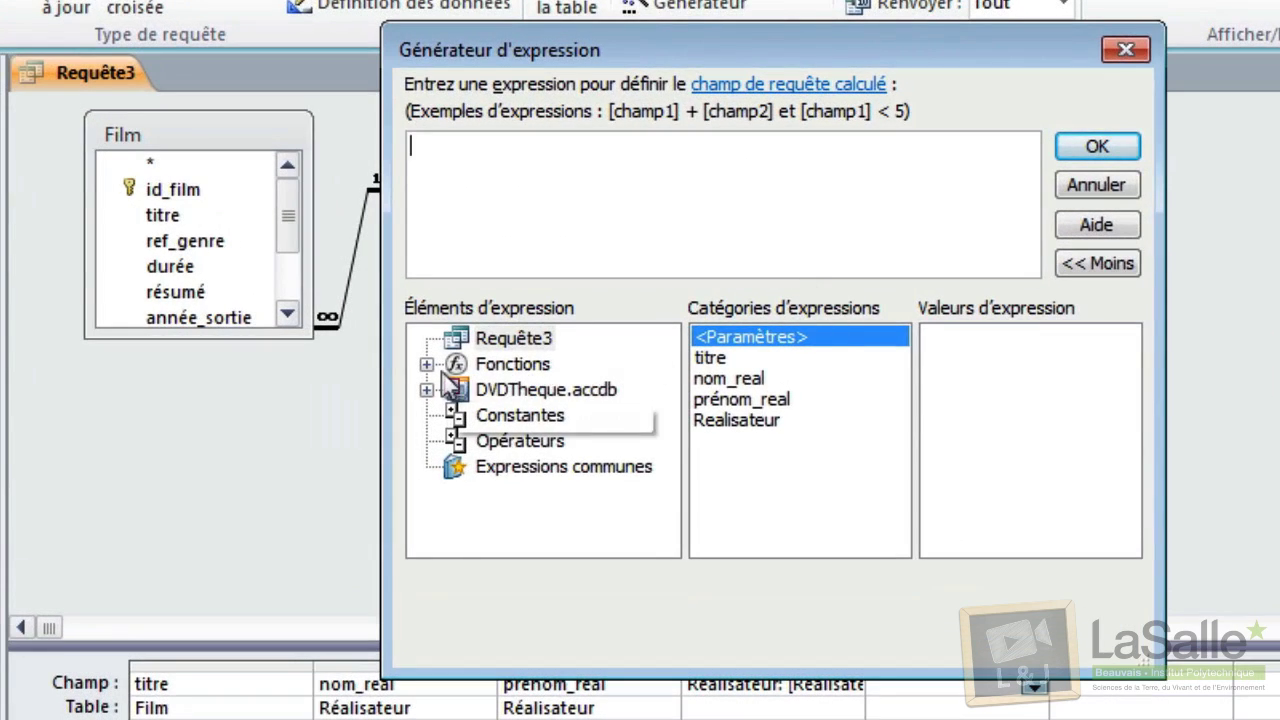
{"action": "left_click", "coordinate": [426, 364]}
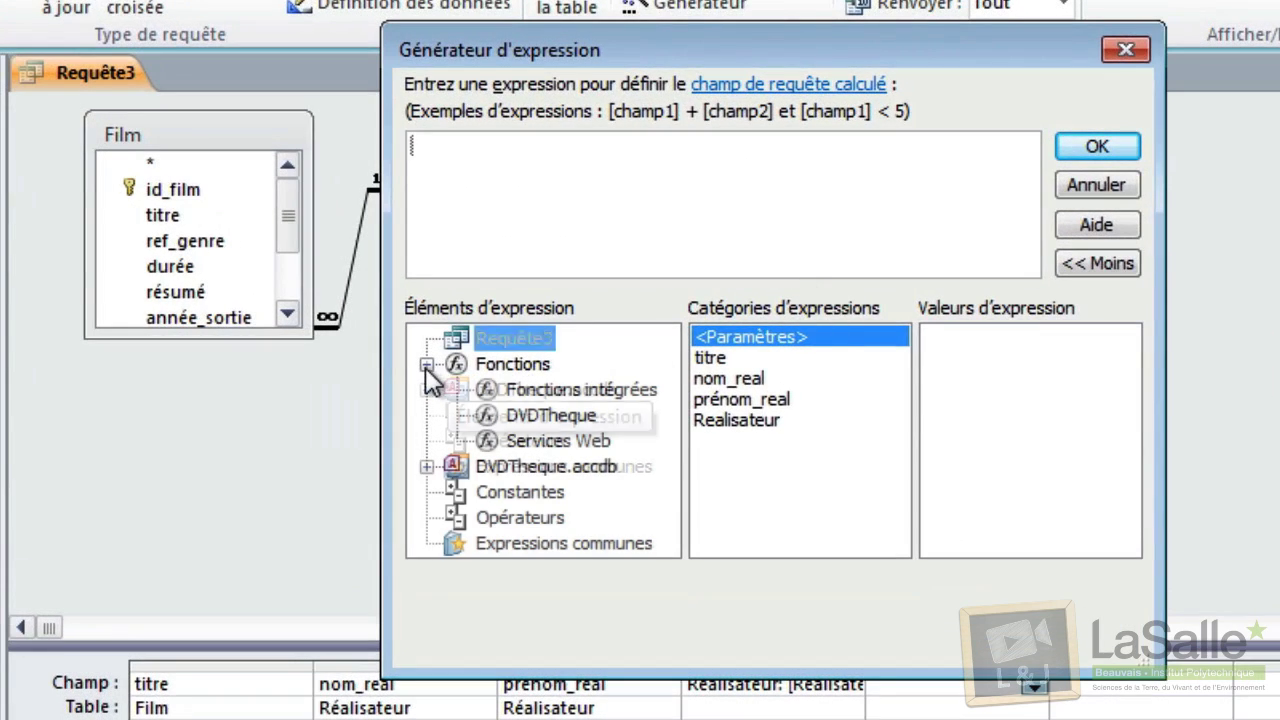
{"action": "left_click", "coordinate": [560, 390]}
{"action": "left_click", "coordinate": [1008, 441]}
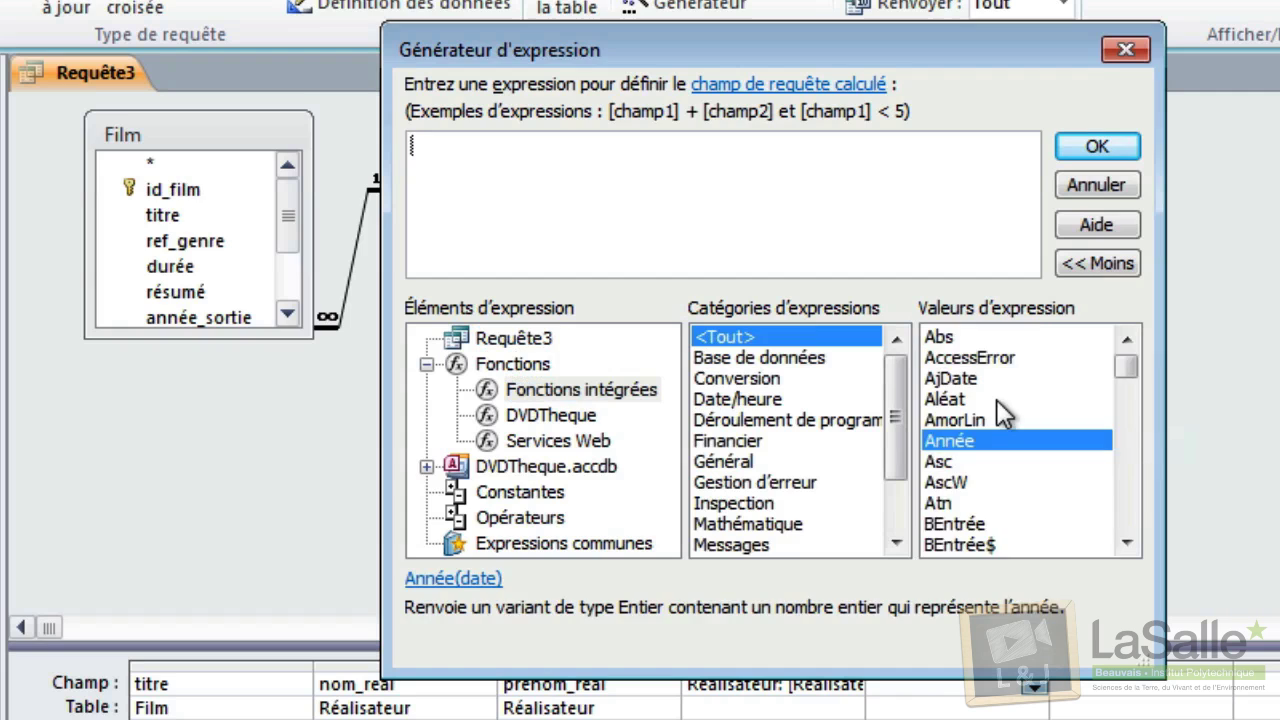
{"action": "key", "text": "i"}
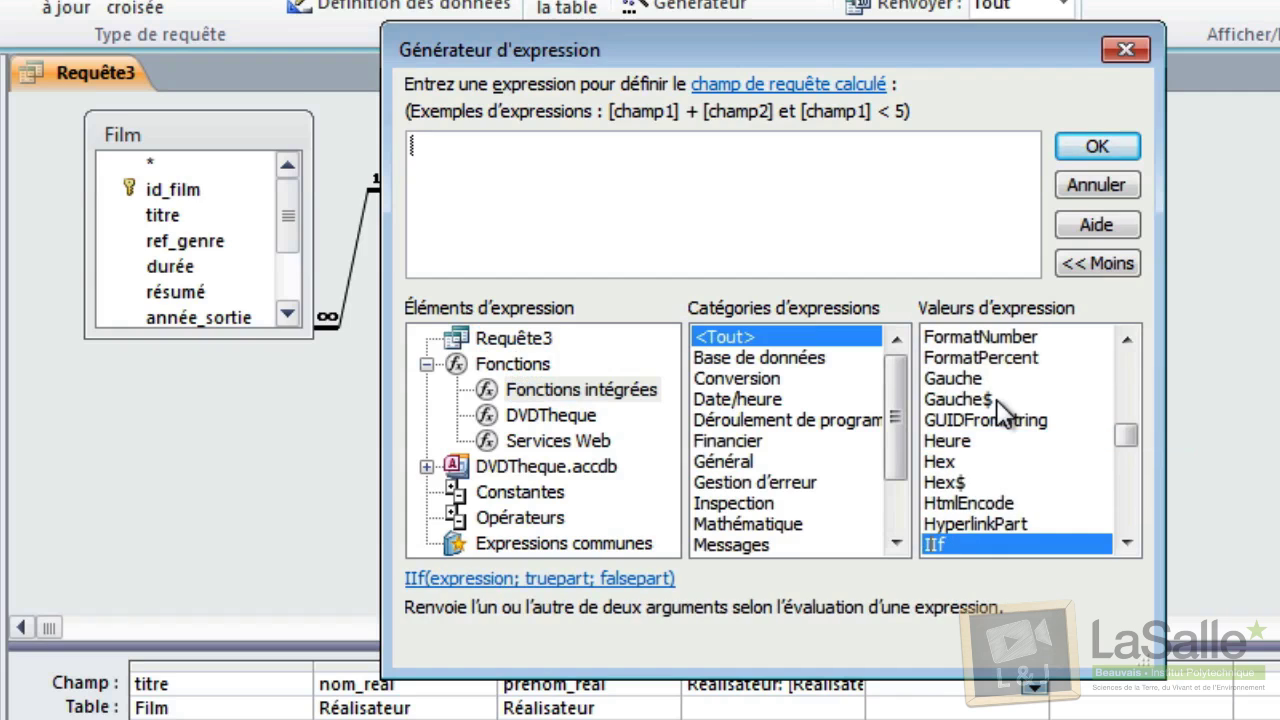
{"action": "double_click", "coordinate": [958, 540]}
- Set the IIf condition to the query's own Realisateur field equal to "spielberg steven"
{"action": "left_click", "coordinate": [477, 142]}
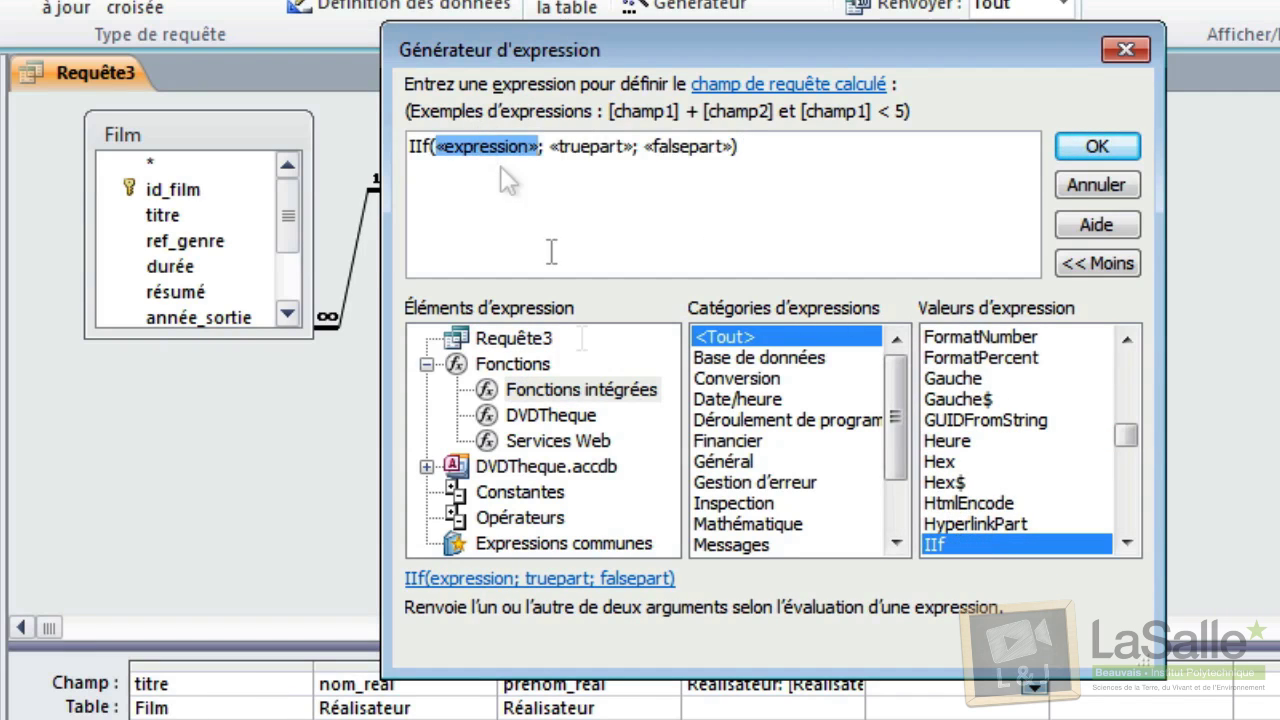
{"action": "left_click", "coordinate": [516, 336]}
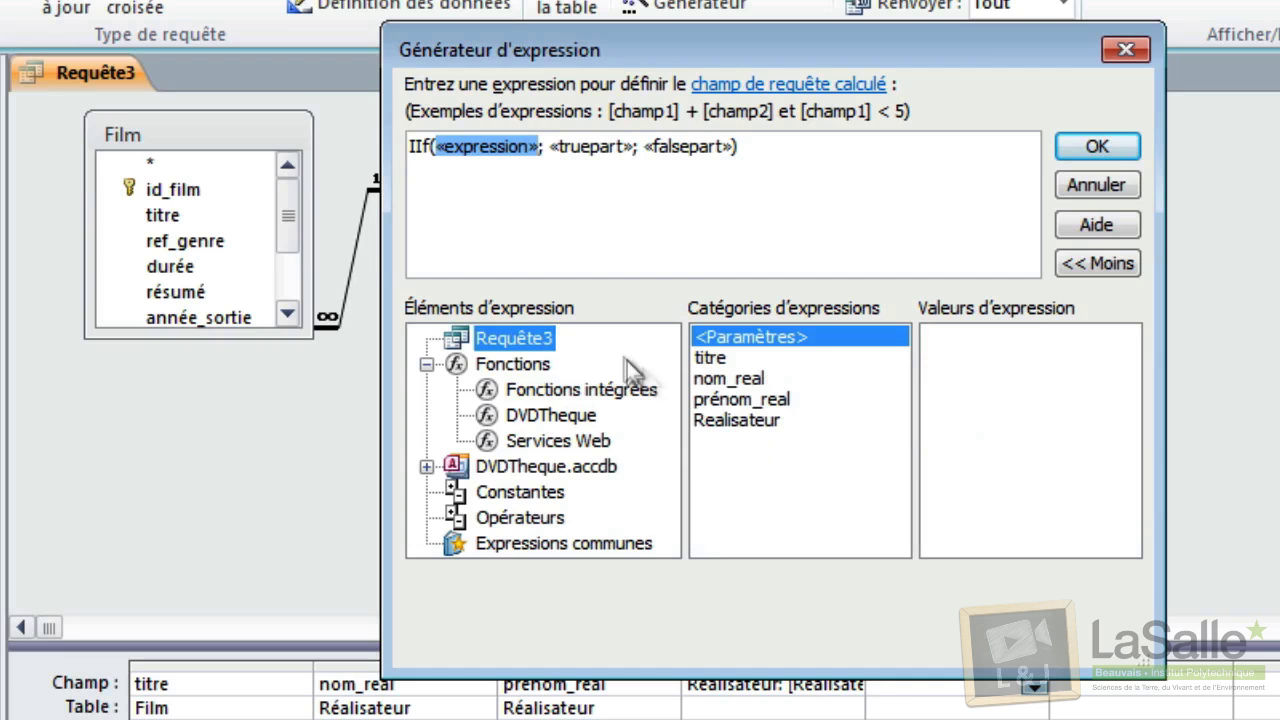
{"action": "double_click", "coordinate": [708, 418]}
{"action": "left_click", "coordinate": [551, 148]}
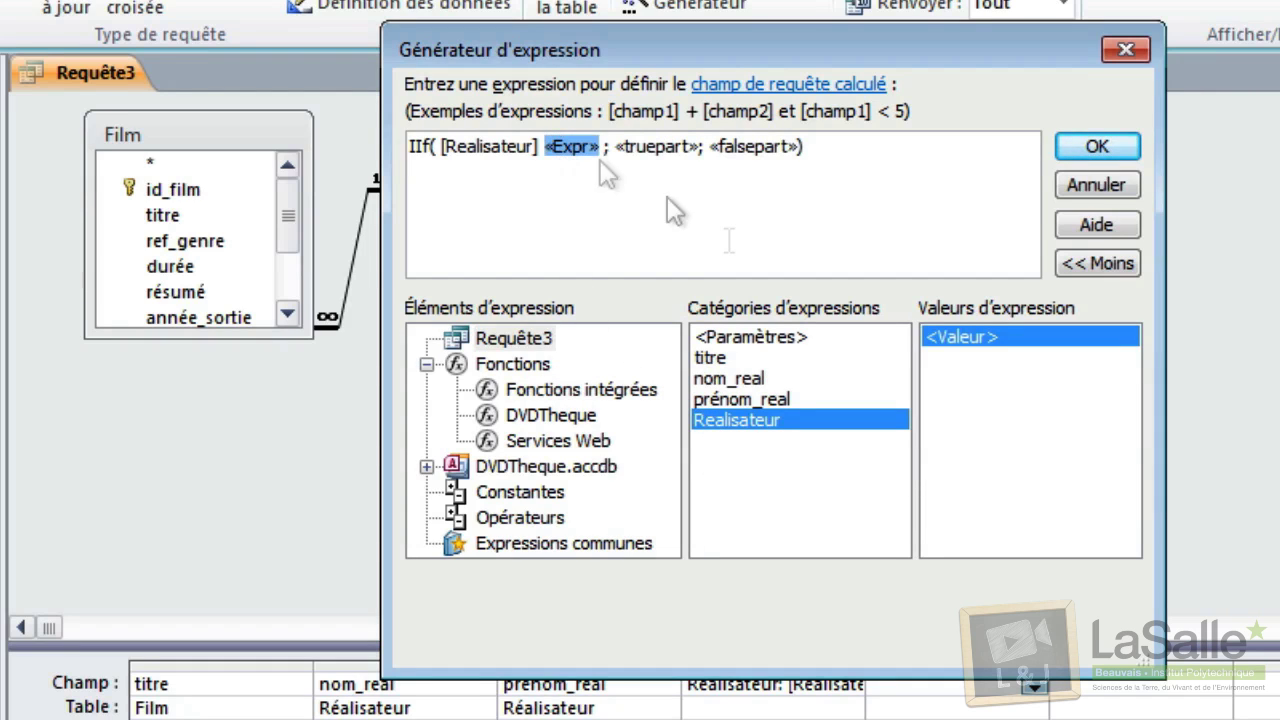
{"action": "key", "text": "Delete"}
{"action": "type", "text": "=\"spielb"}
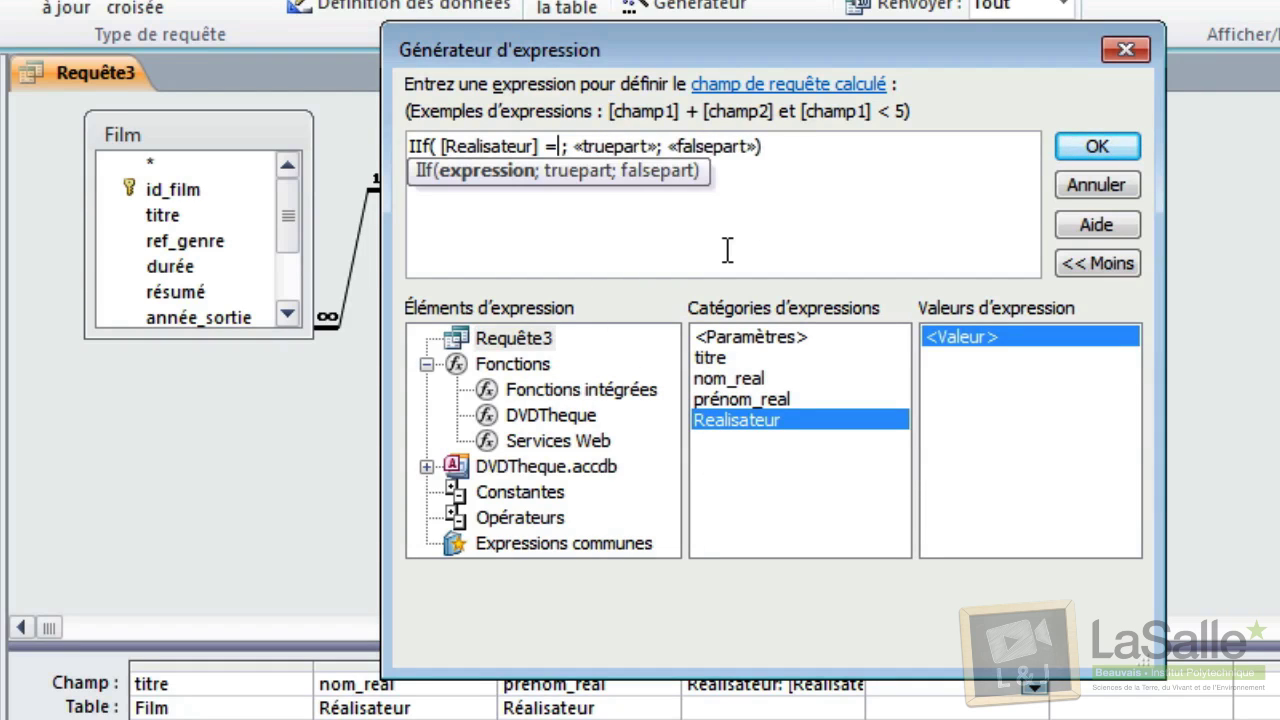
{"action": "type", "text": "erg "}
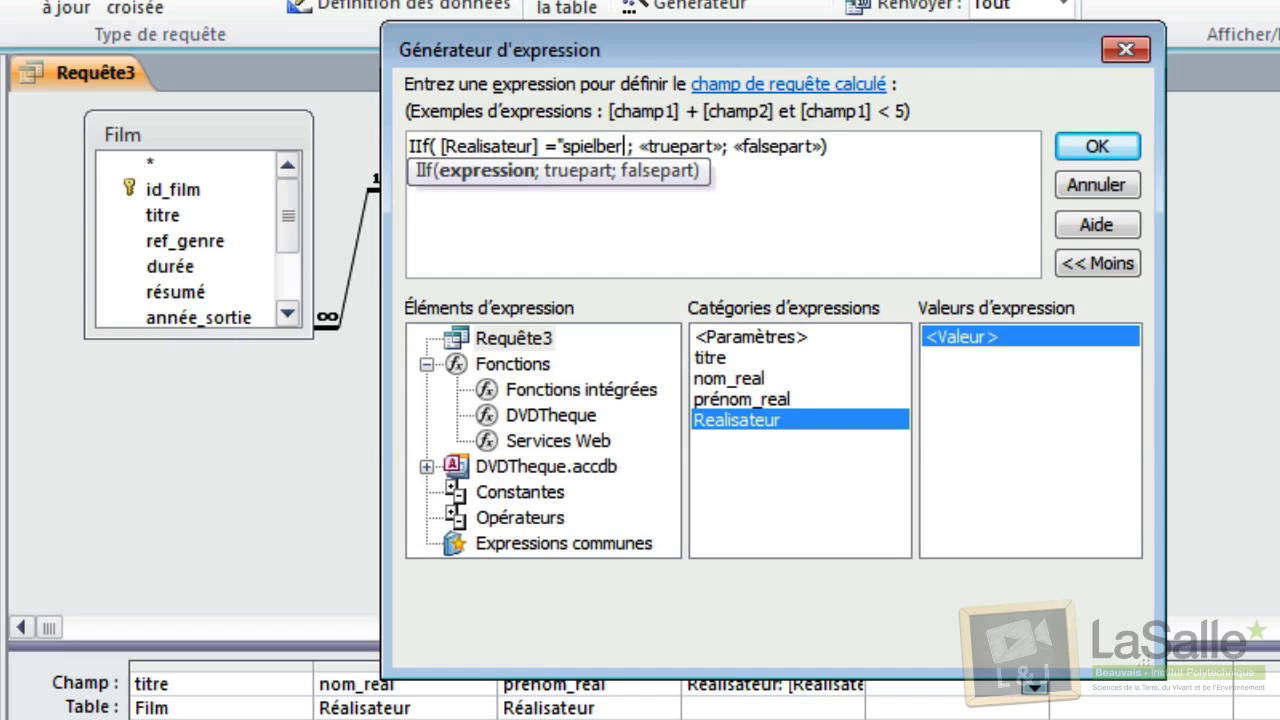
{"action": "type", "text": "steven\""}
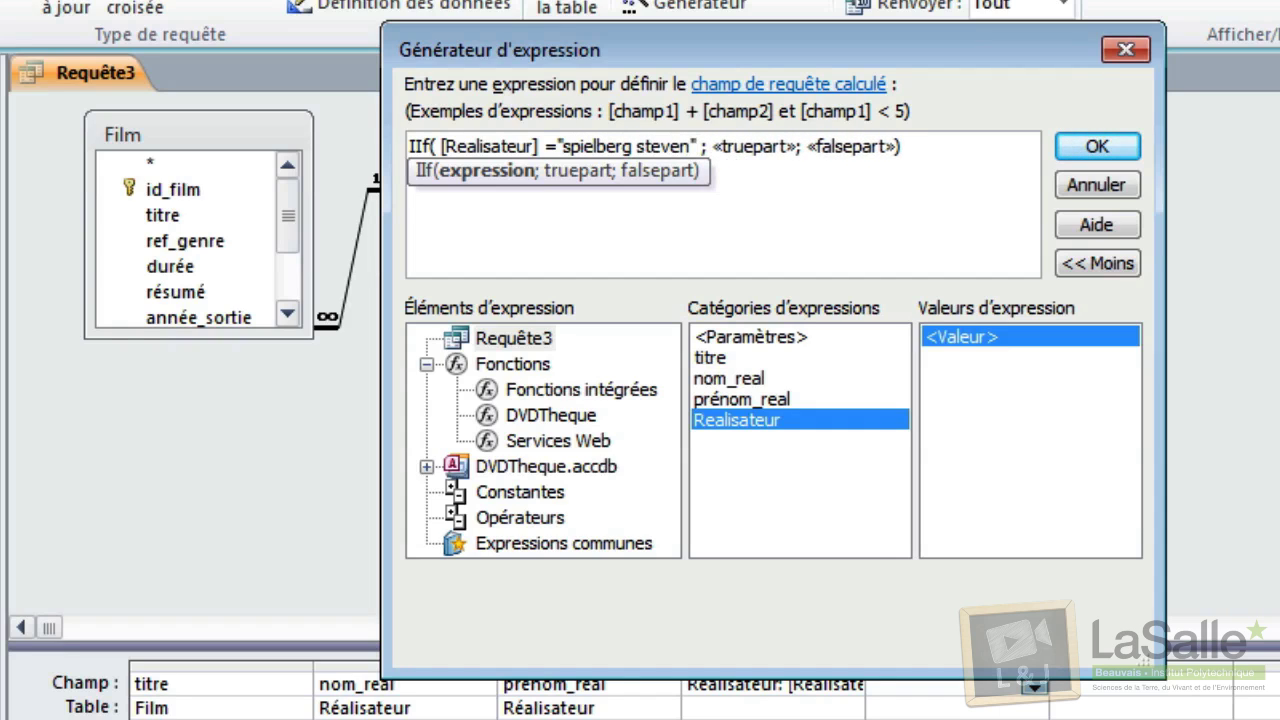
- Replace the IIf truepart placeholder with "SUPER" and the falsepart placeholder with "PAS SUPER"
{"action": "key", "text": "Right"}
{"action": "key", "text": "Right"}
{"action": "key", "text": "Delete"}
{"action": "key", "text": "Delete"}
{"action": "key", "text": "Delete"}
{"action": "key", "text": "Delete"}
{"action": "key", "text": "Delete"}
{"action": "key", "text": "Delete"}
{"action": "key", "text": "Delete"}
{"action": "key", "text": "Delete"}
{"action": "key", "text": "Delete"}
{"action": "key", "text": "Delete"}
{"action": "key", "text": "Delete"}
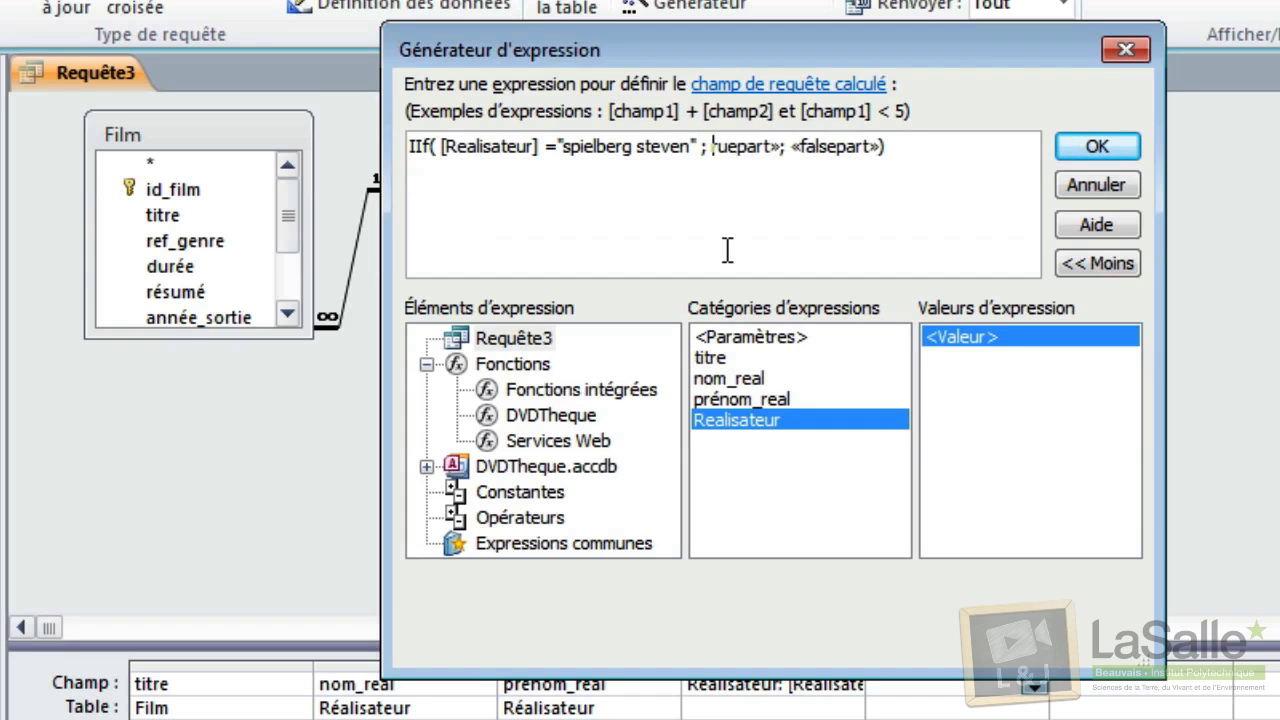
{"action": "type", "text": "\"SUPER\";"}
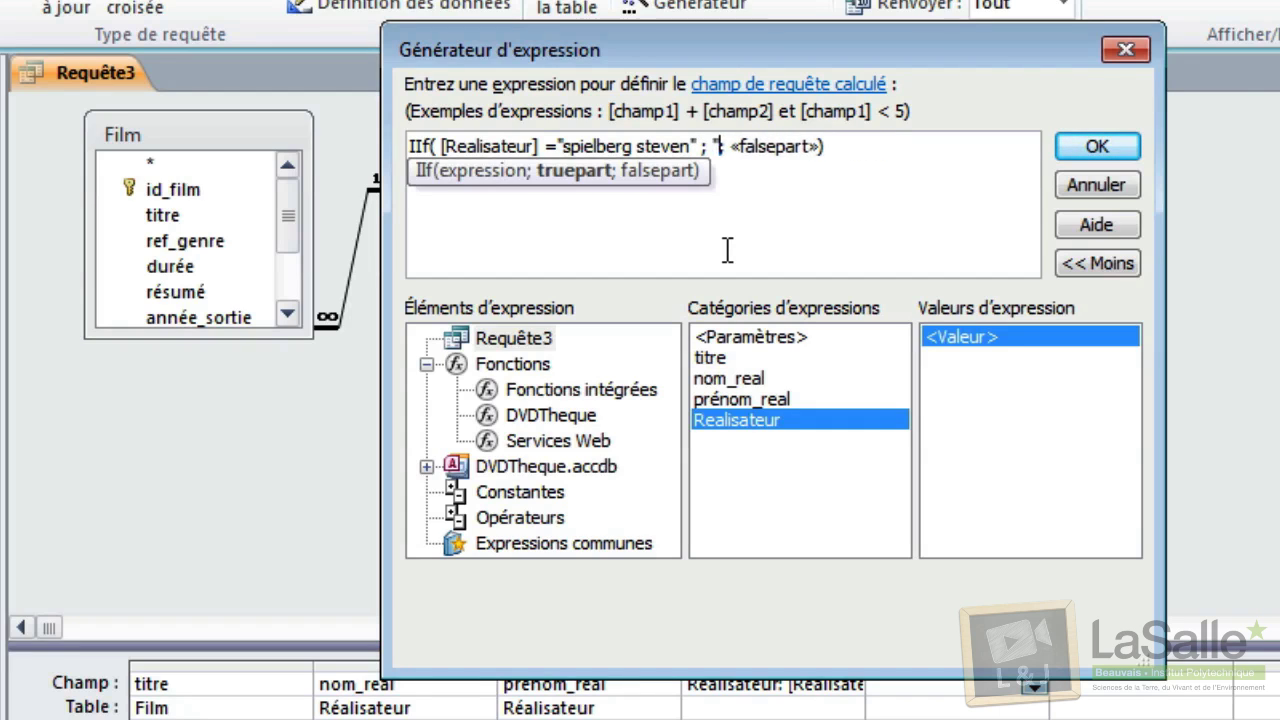
{"action": "key", "text": "Right"}
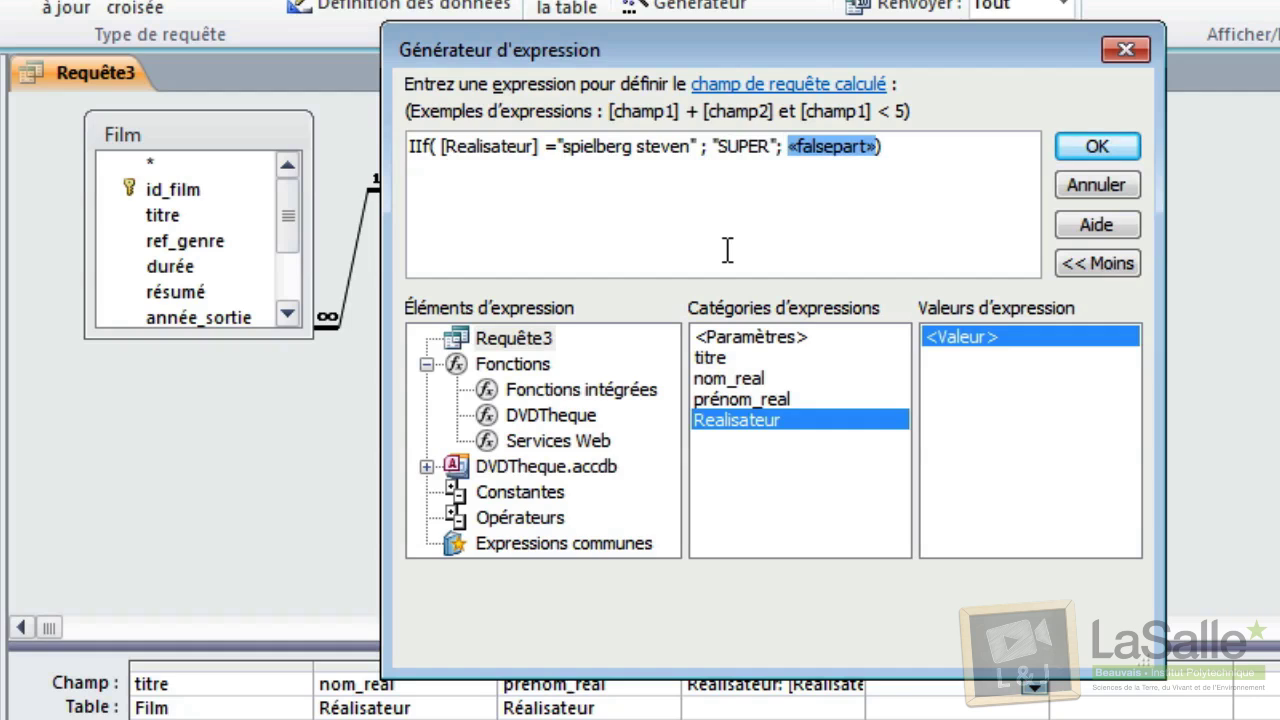
{"action": "type", "text": "\"PA"}
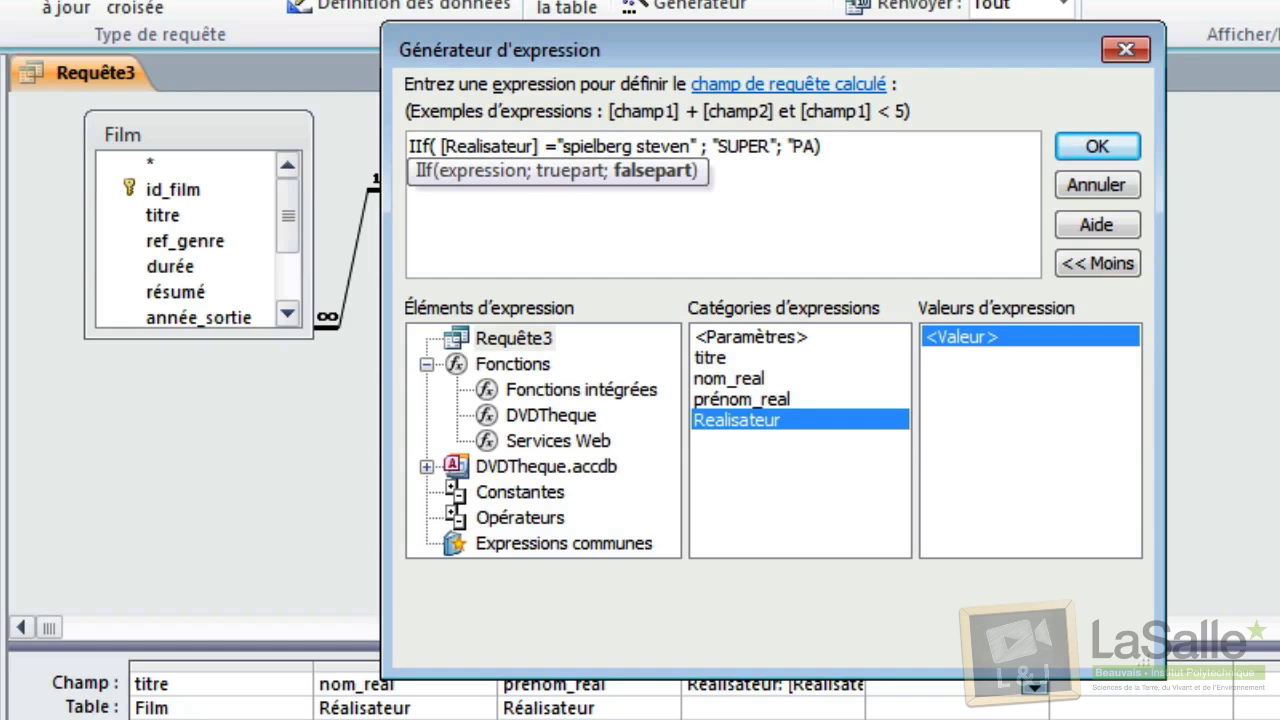
{"action": "type", "text": "S SUPER"}
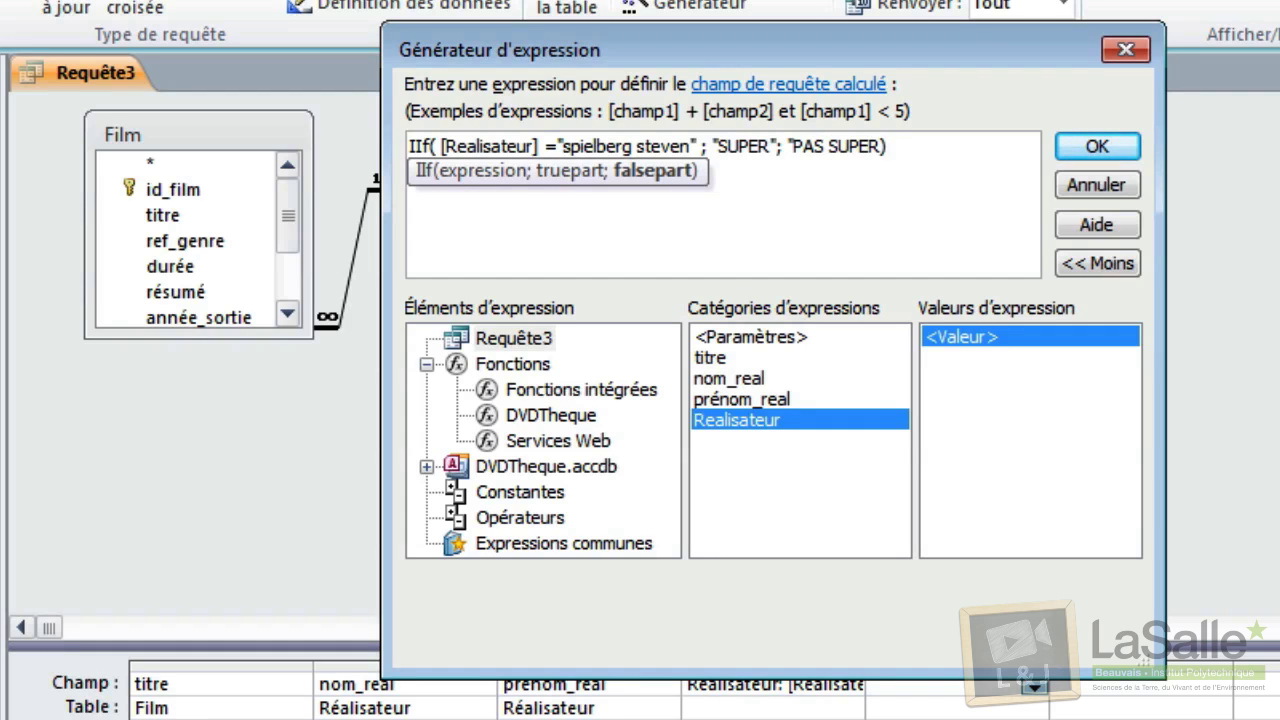
{"action": "type", "text": "\""}
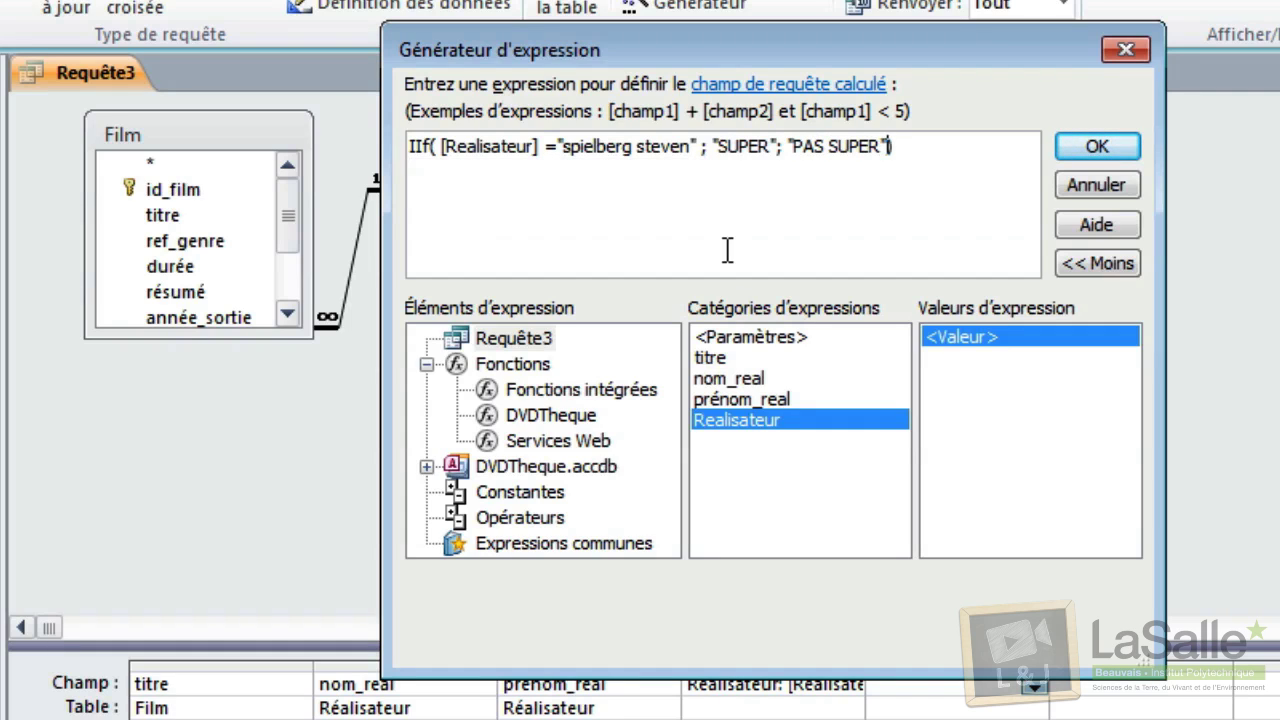
- Name the IIf expression Avis by prefixing it with "Avis:" and validate it into the fifth column
{"action": "left_click", "coordinate": [417, 160]}
{"action": "type", "text": "Avis:"}
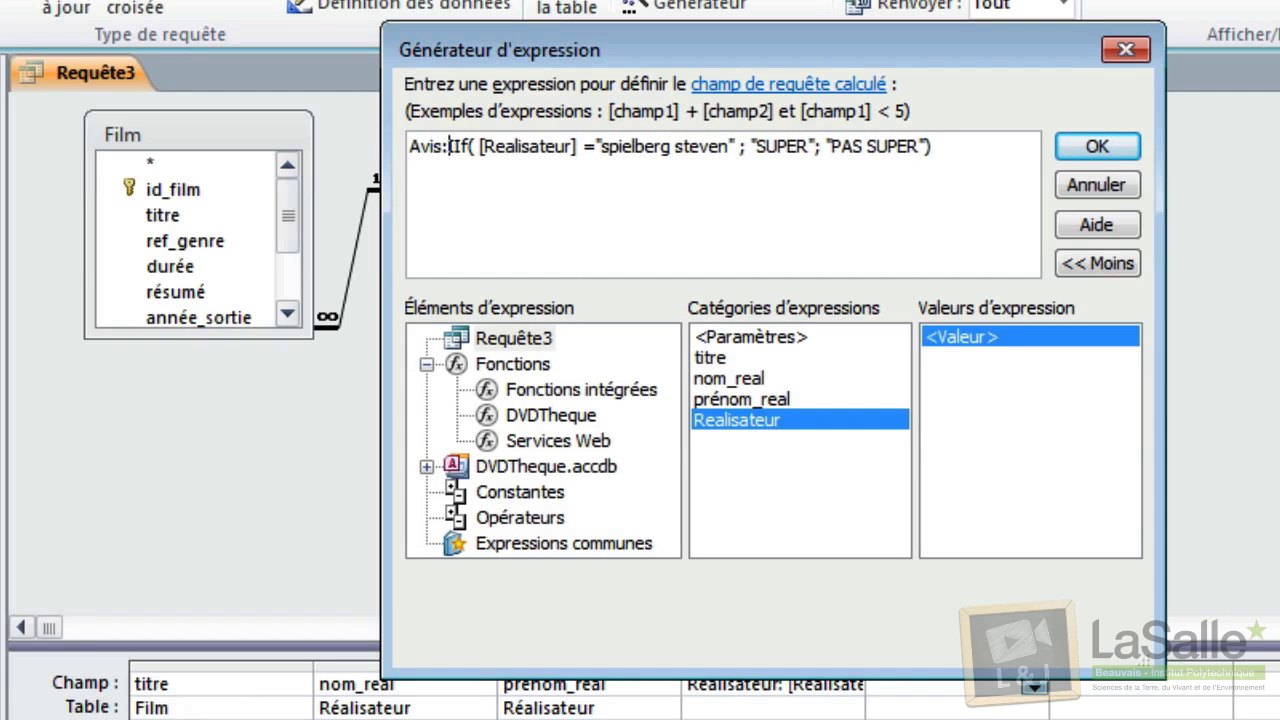
{"action": "left_click", "coordinate": [1120, 155]}
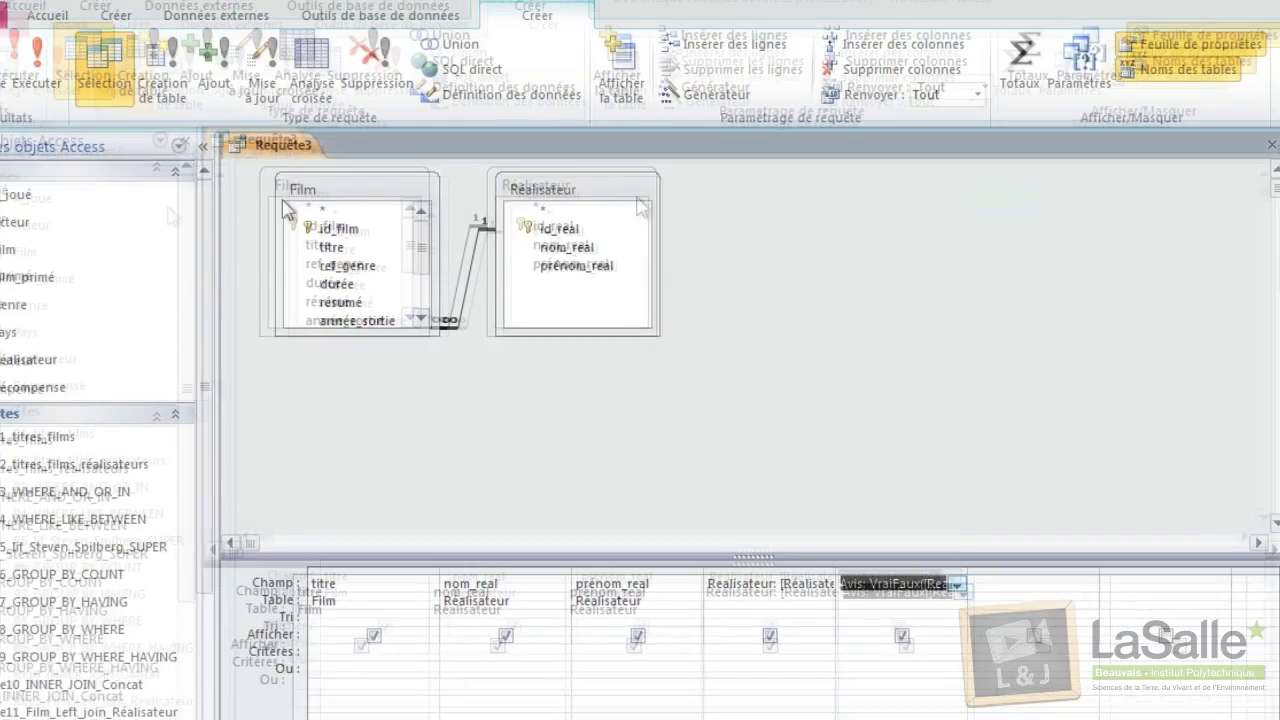
- Display the query results and check the Avis values of the two Indiana Jones films
{"action": "left_click", "coordinate": [33, 85]}
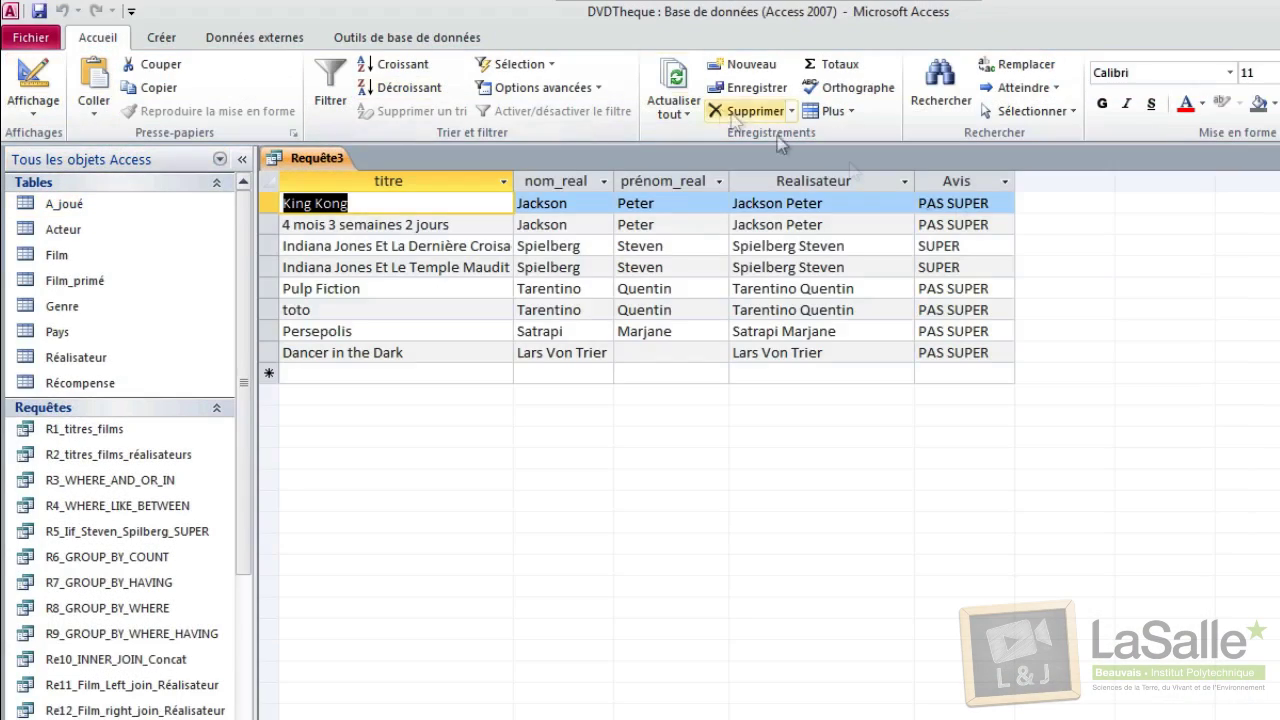
{"action": "left_click", "coordinate": [985, 247]}
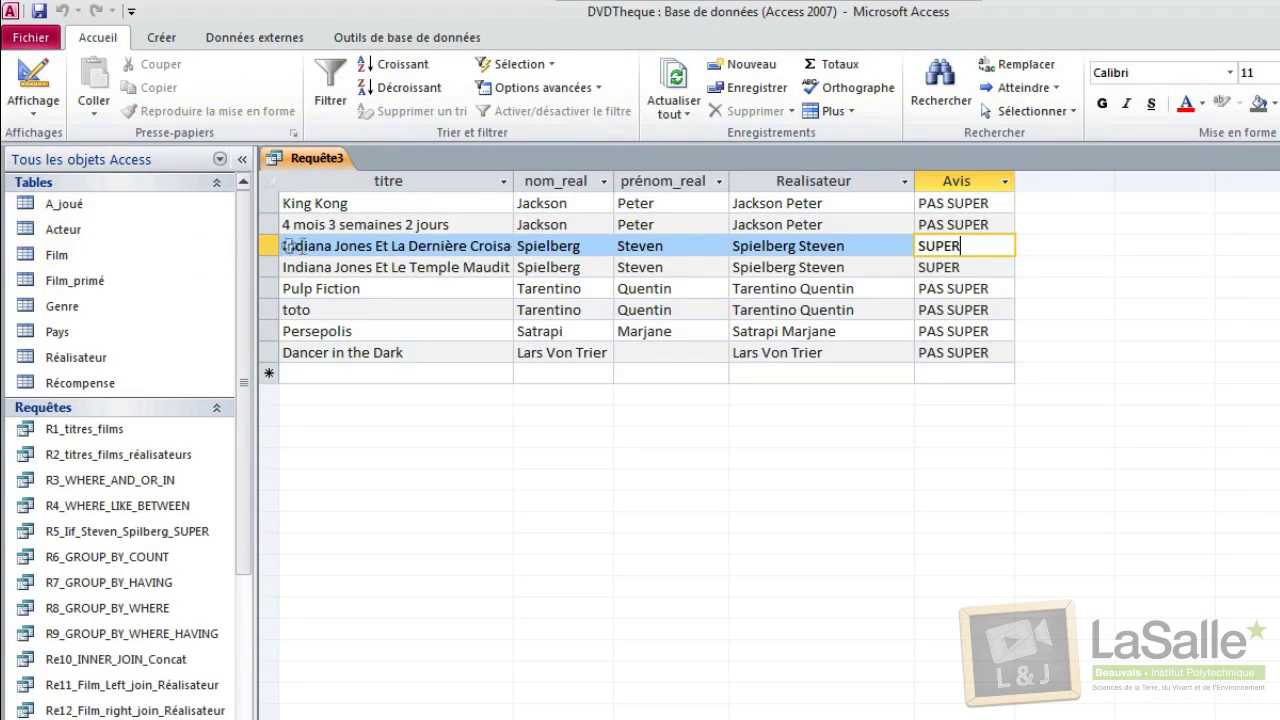
{"action": "left_click", "coordinate": [973, 263]}
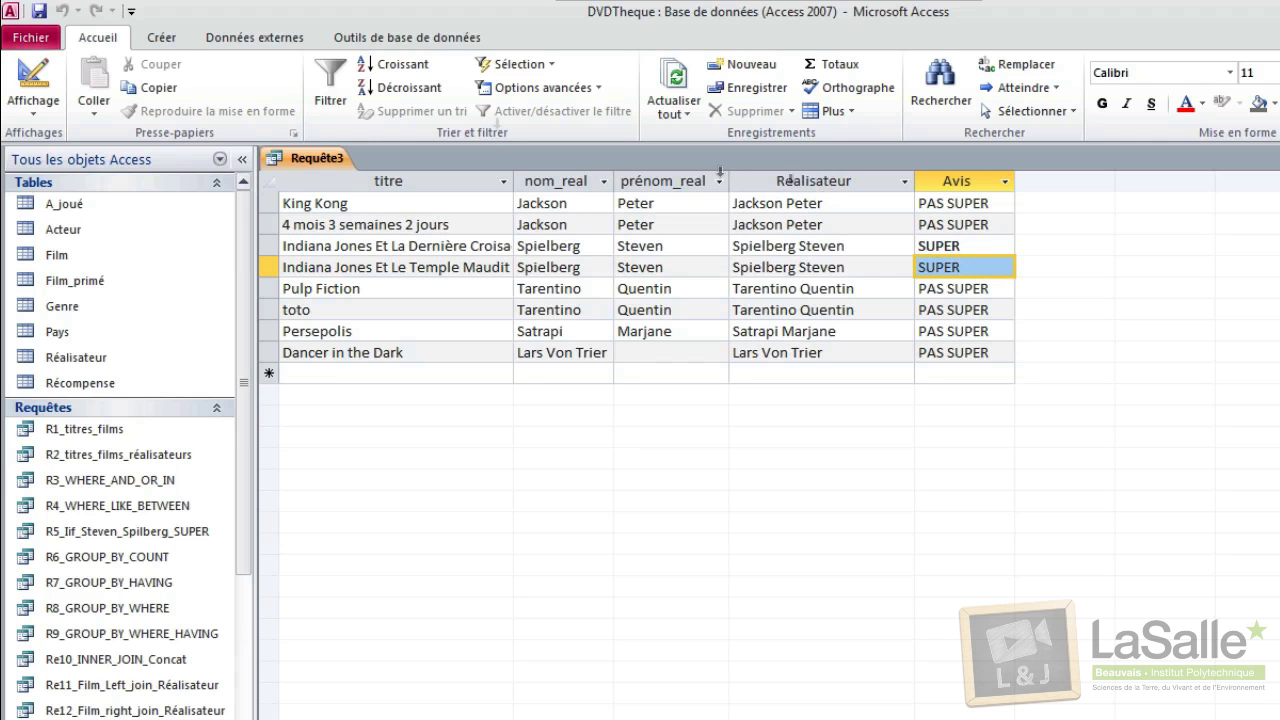
- Delete the nom_real and prénom_real columns in Design view and display the query results again
{"action": "left_click", "coordinate": [33, 80]}
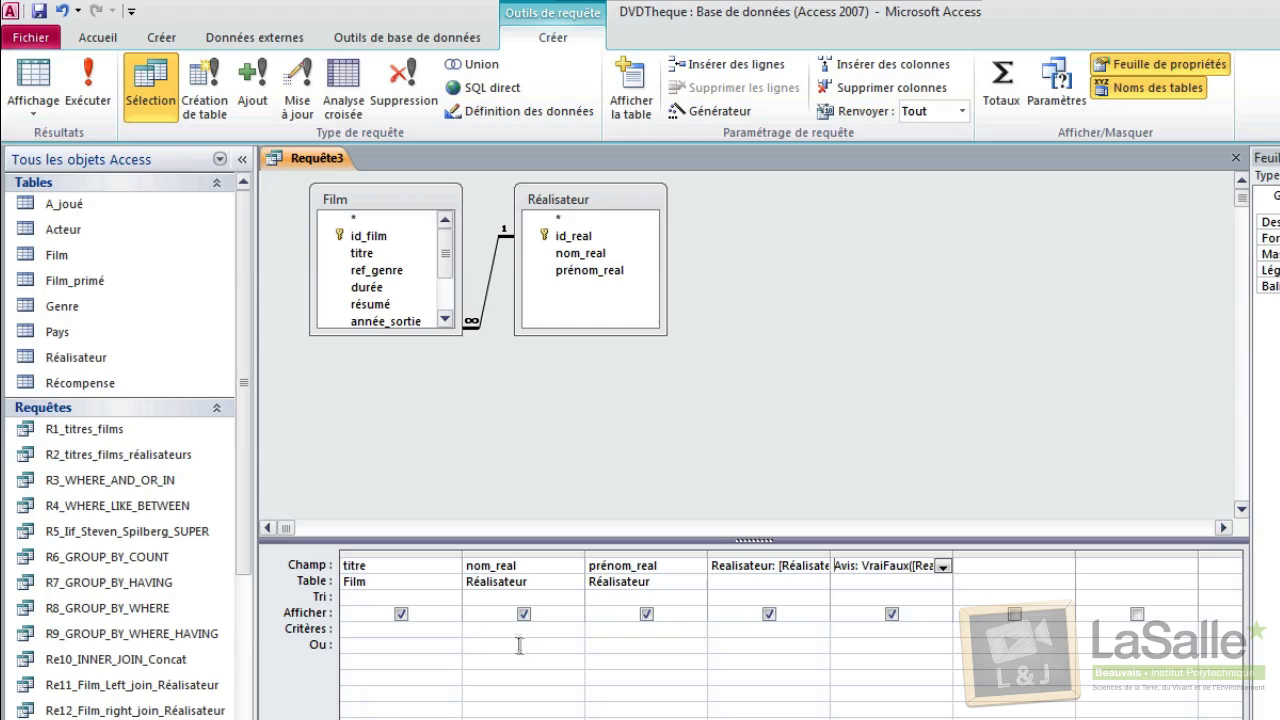
{"action": "left_click", "coordinate": [524, 614]}
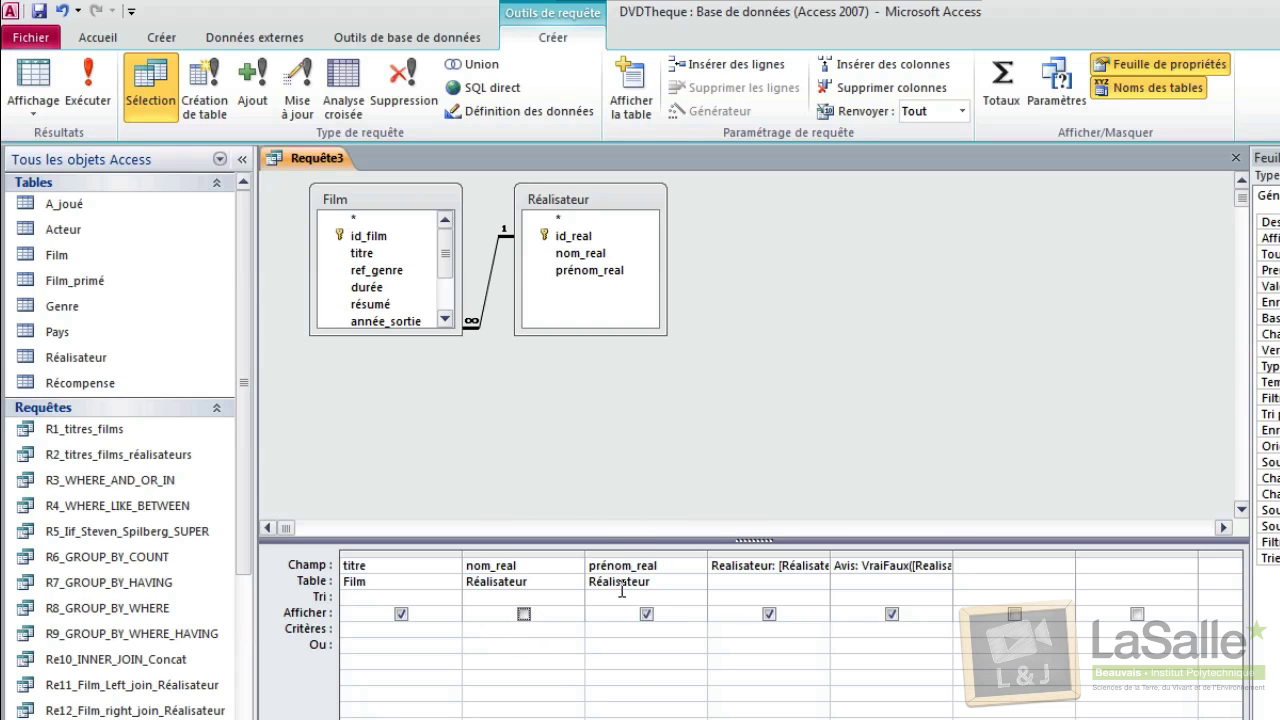
{"action": "left_click", "coordinate": [524, 614]}
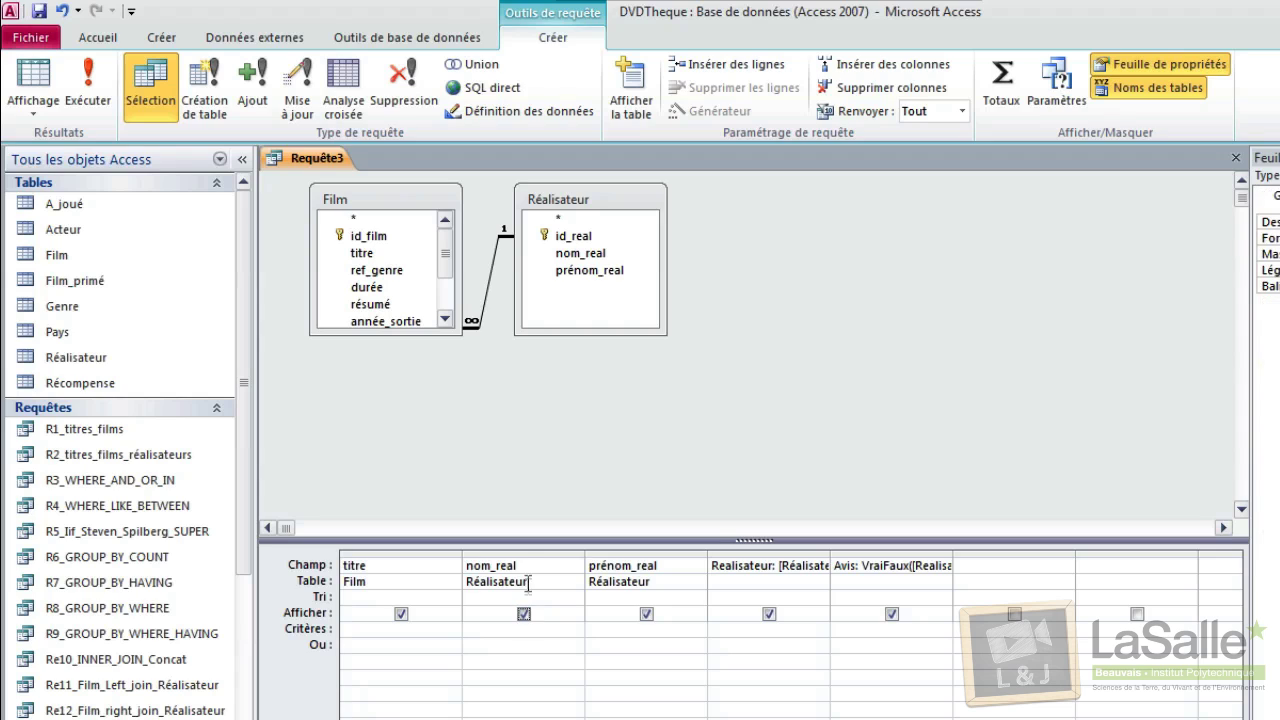
{"action": "left_click", "coordinate": [530, 551]}
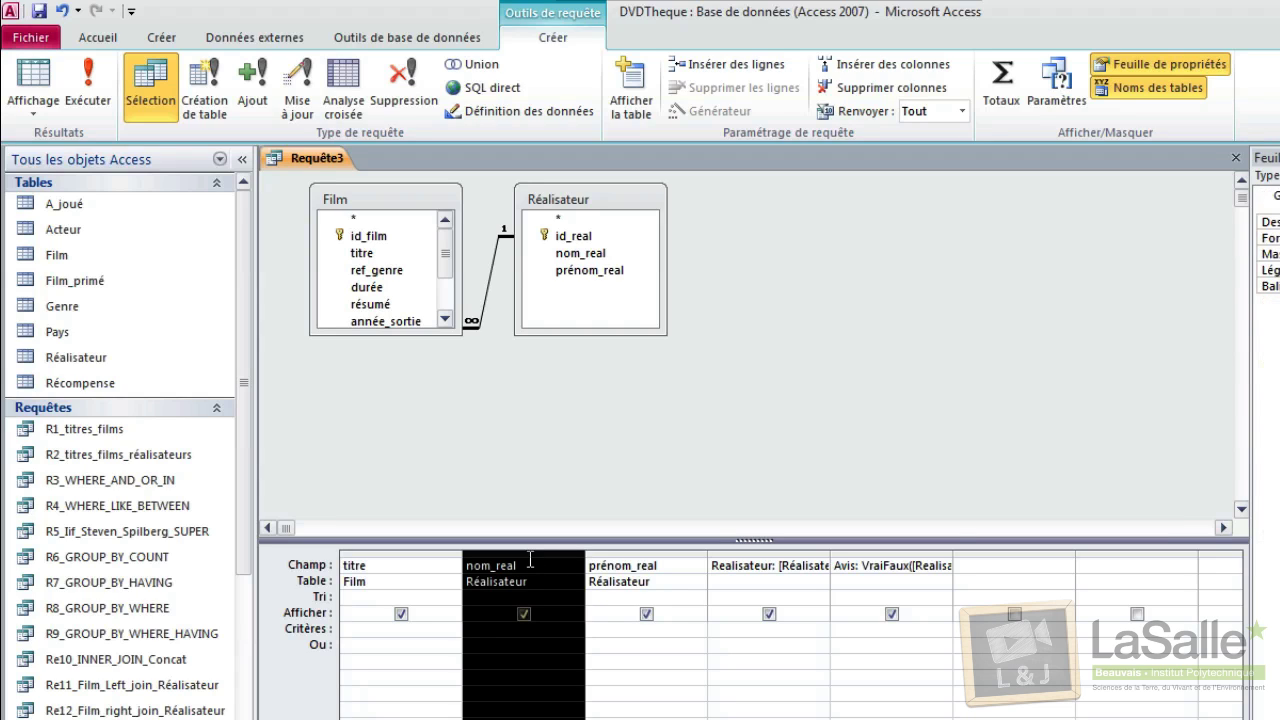
{"action": "key", "text": "Delete"}
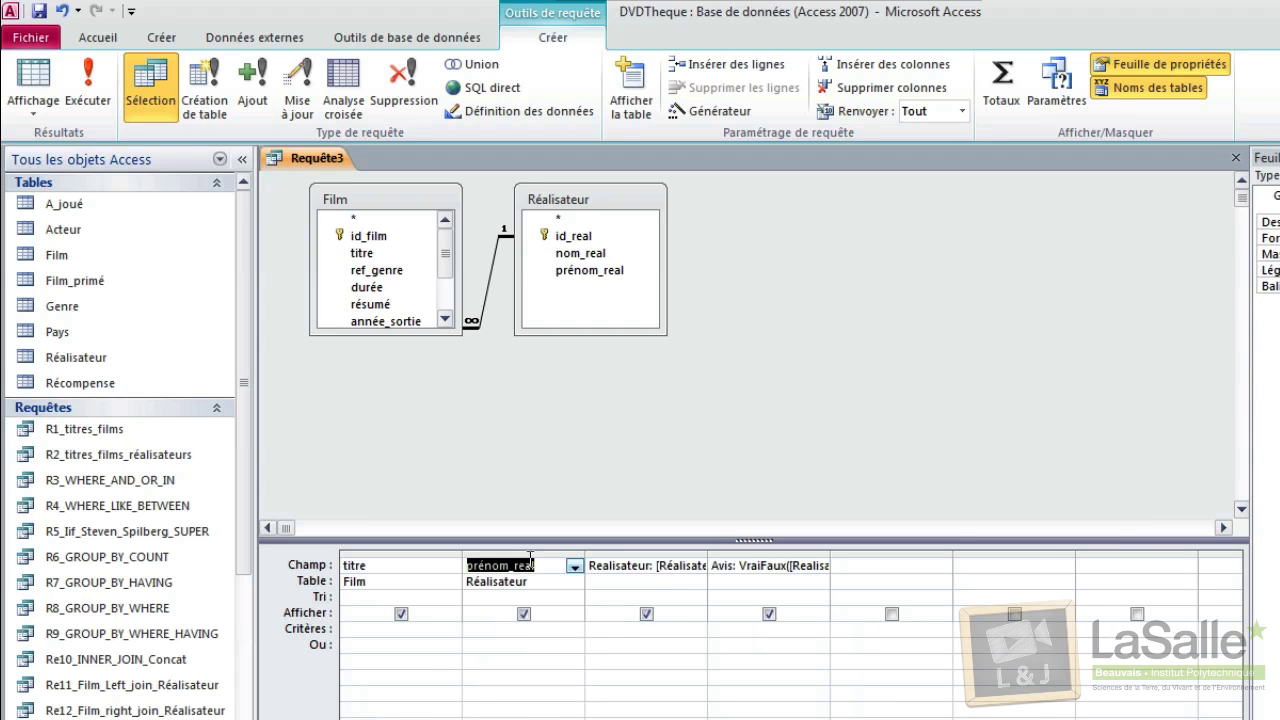
{"action": "left_click", "coordinate": [524, 614]}
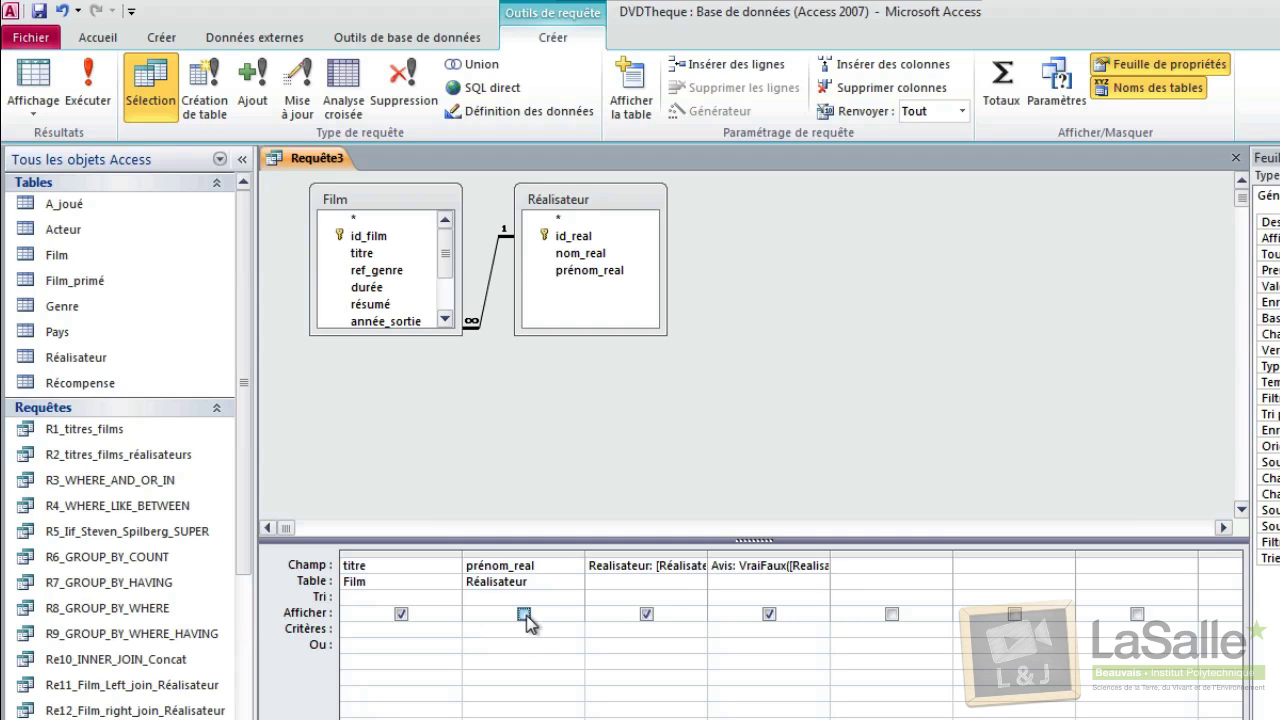
{"action": "left_click", "coordinate": [508, 550]}
{"action": "key", "text": "Delete"}
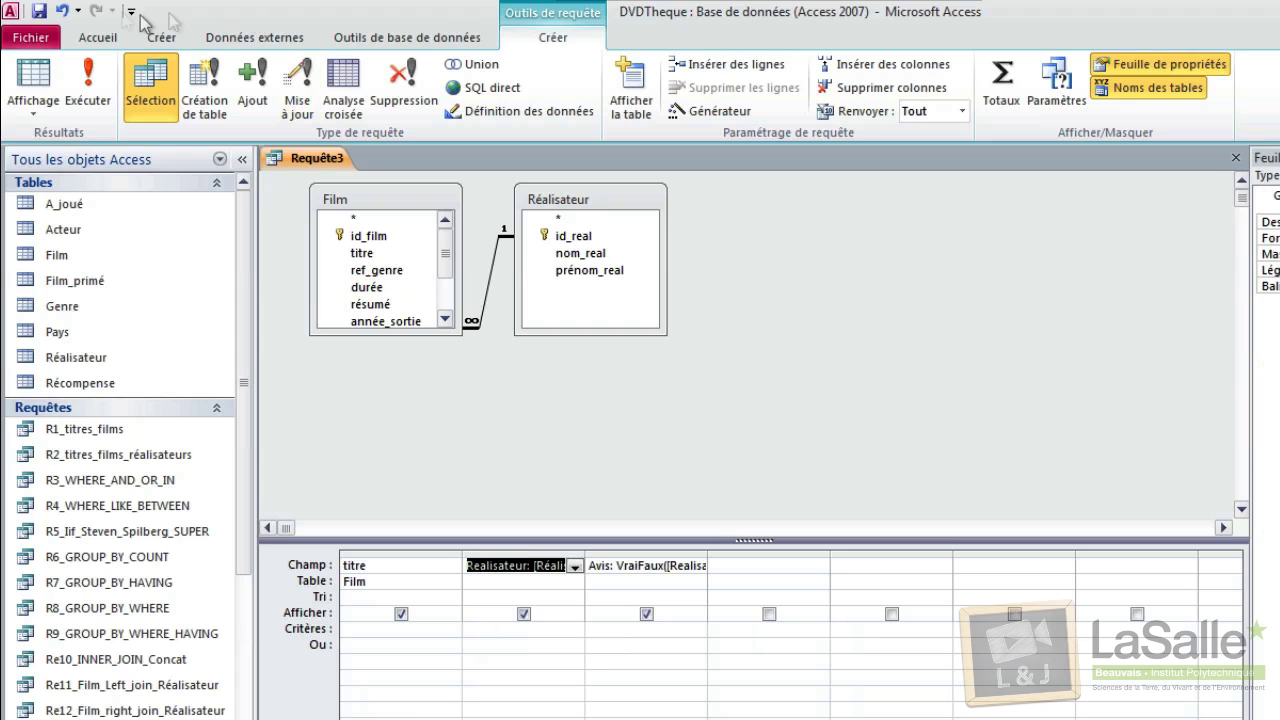
{"action": "left_click", "coordinate": [12, 64]}
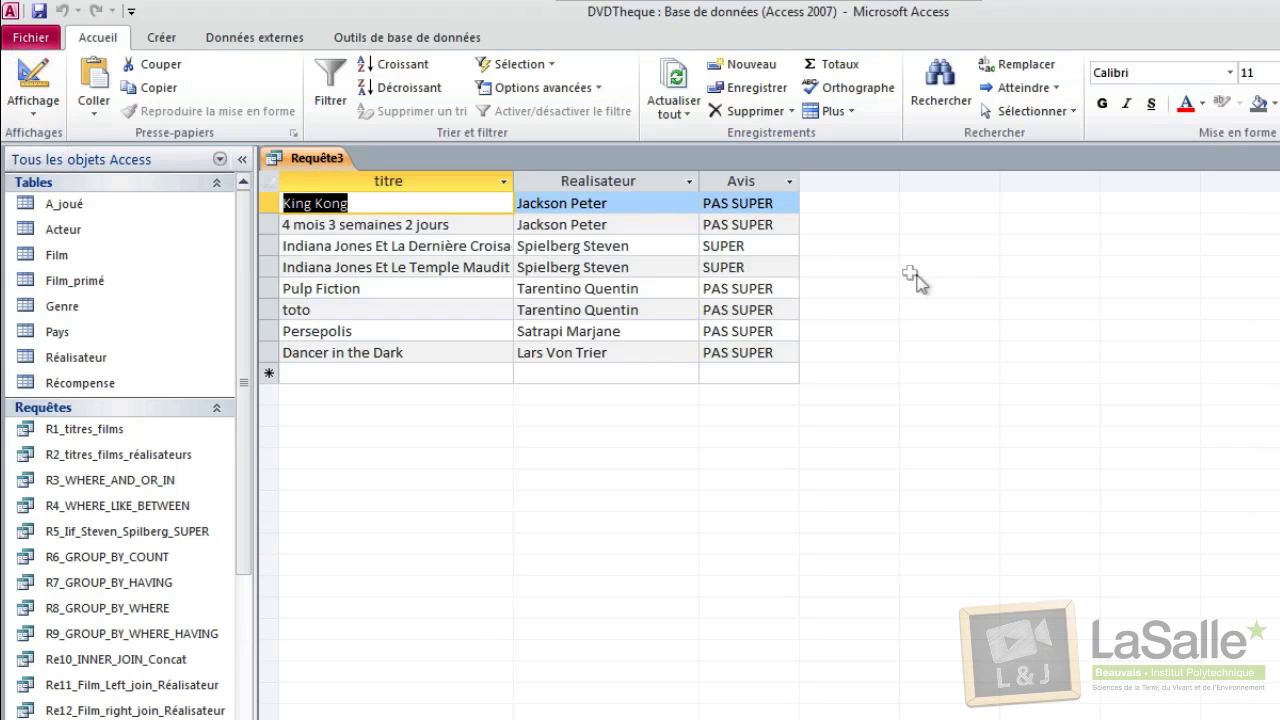